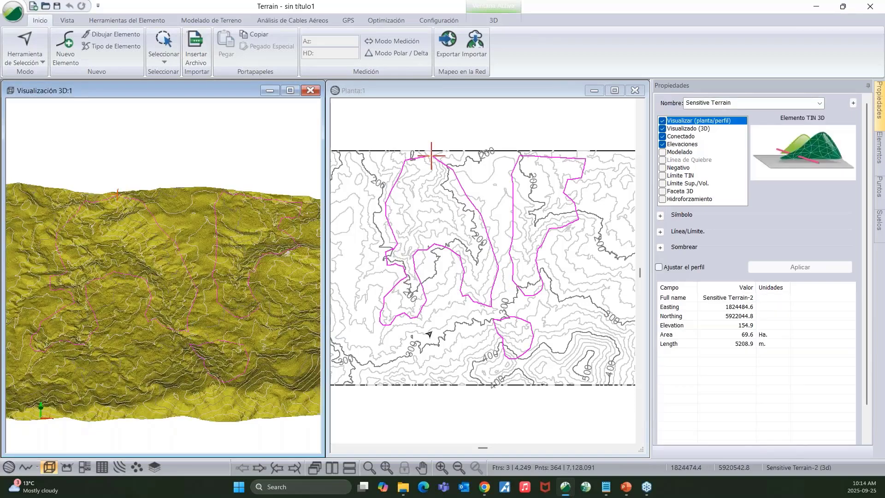
- Set the Sensitive Terrain boundary to line type 6 - grueso (Fuerte) in rojo, and clear the selection
mouse_move(409, 251)
click(660, 231)
click(785, 244)
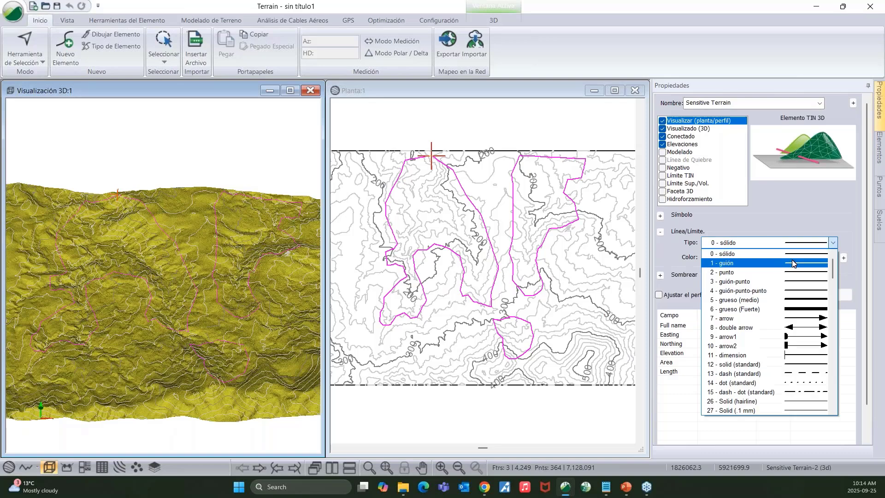
click(765, 303)
click(767, 261)
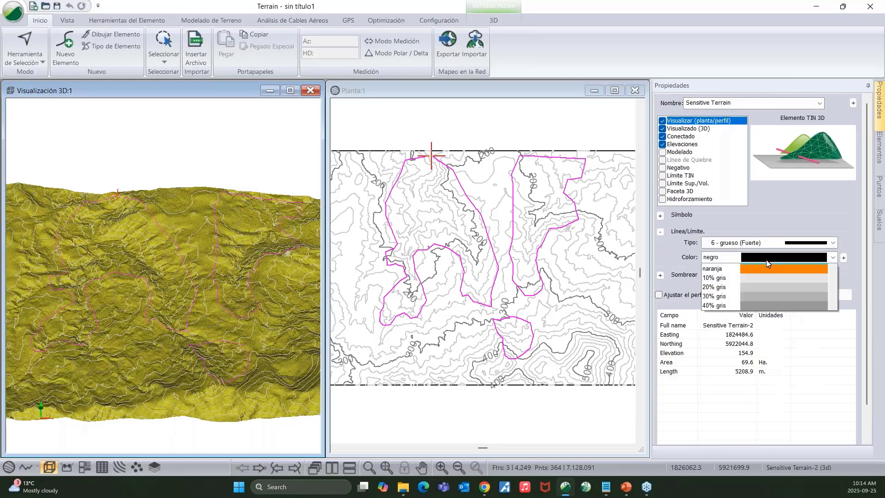
click(775, 346)
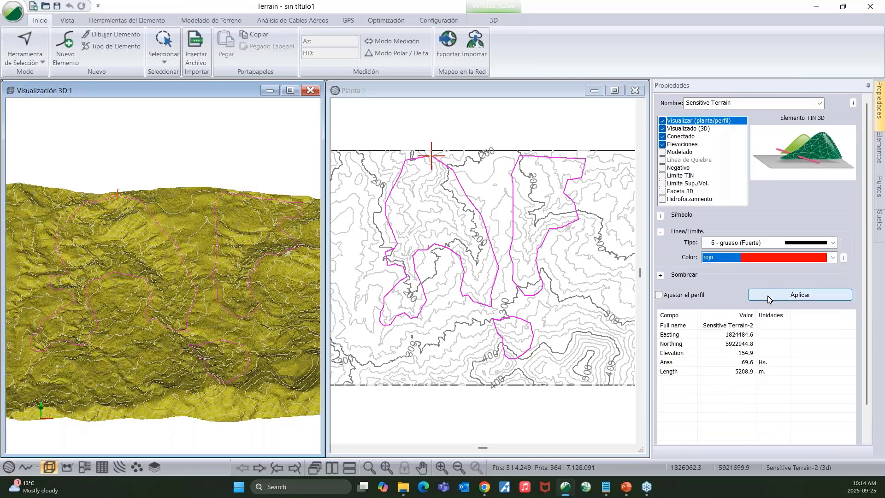
click(768, 296)
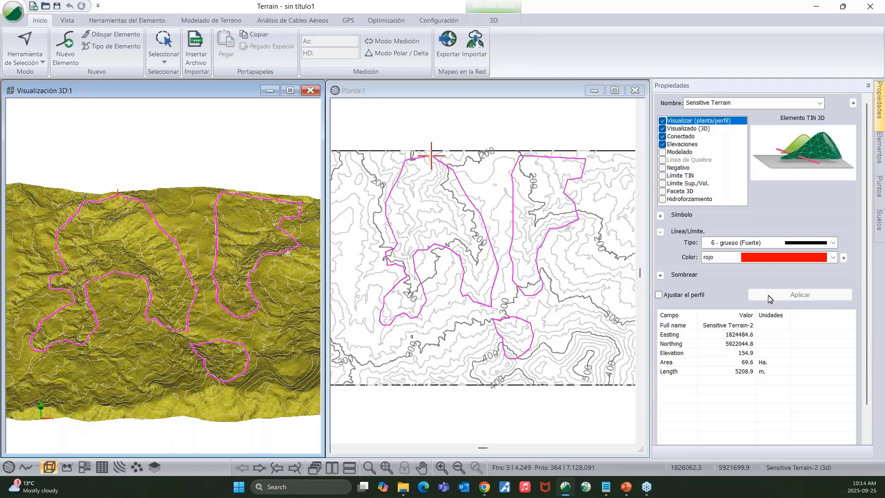
click(441, 405)
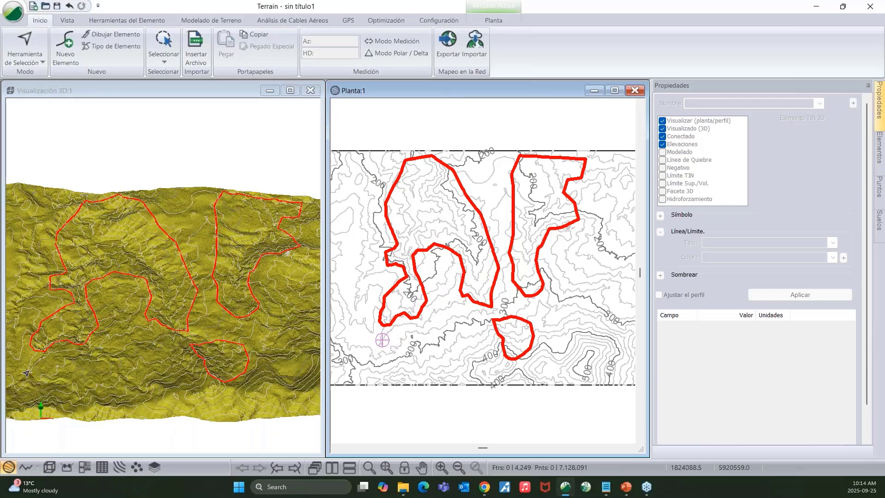
mouse_move(26, 372)
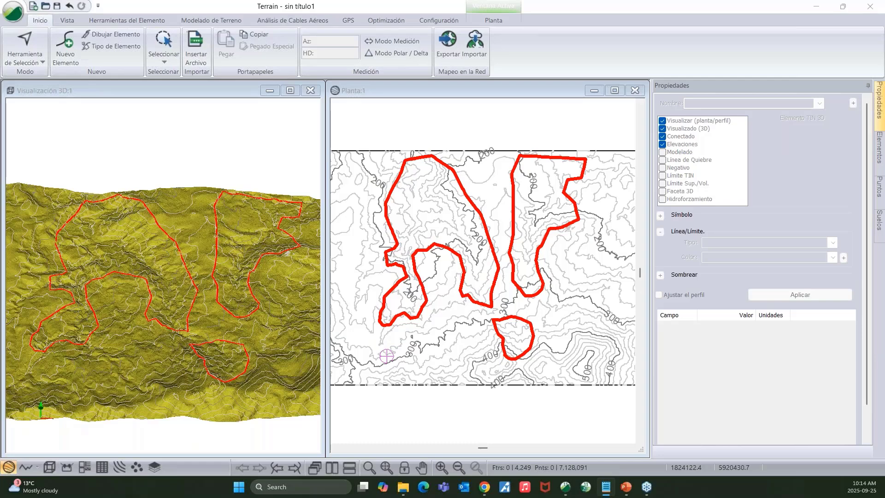
click(198, 56)
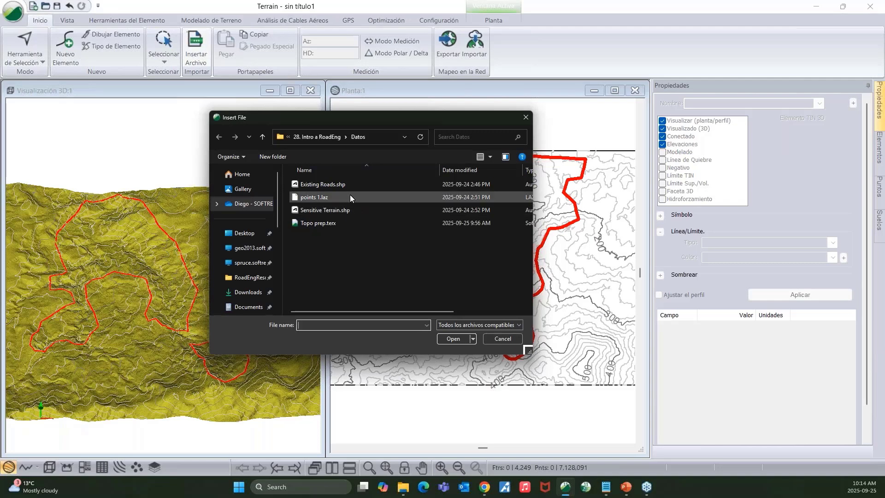
click(525, 118)
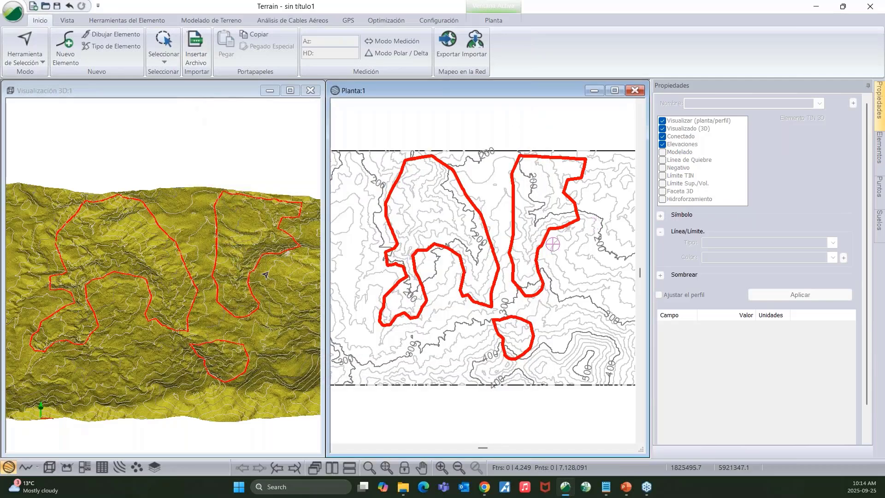
- Create a new element named "A a B" with Elevaciones disabled so it drapes over the terrain, and start drawing it with the mouse
middle_drag(46, 363, 125, 372)
middle_drag(407, 345, 467, 341)
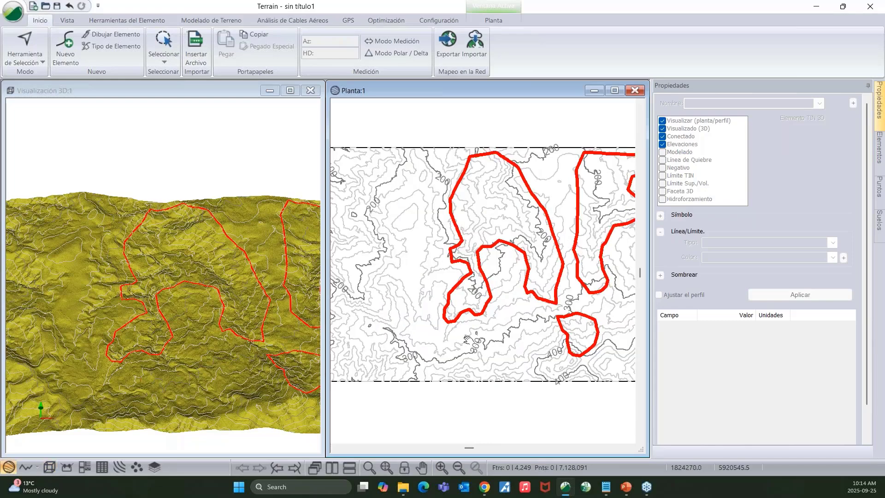
scroll(435, 337, up, 2)
scroll(435, 337, up, 4)
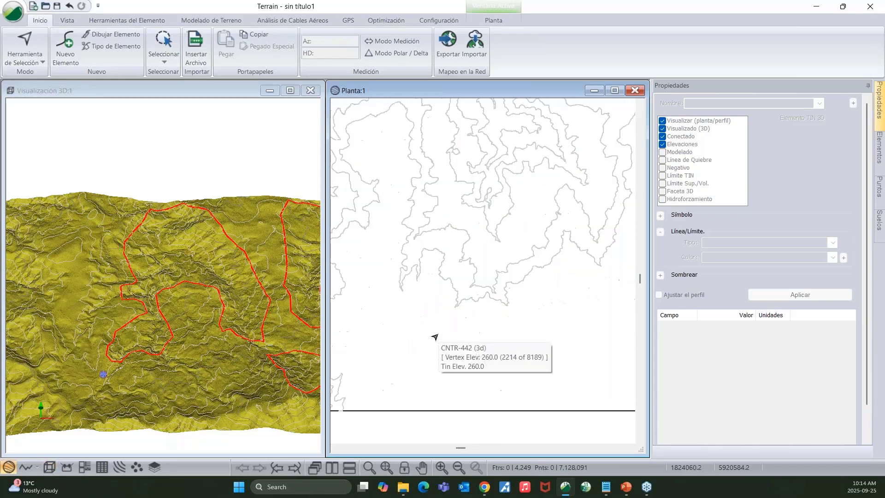
scroll(435, 337, down, 3)
scroll(435, 337, down, 2)
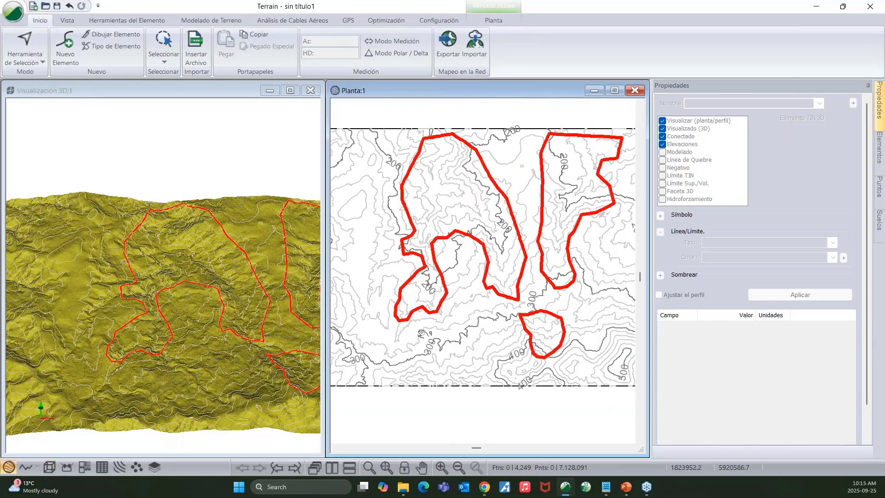
click(67, 57)
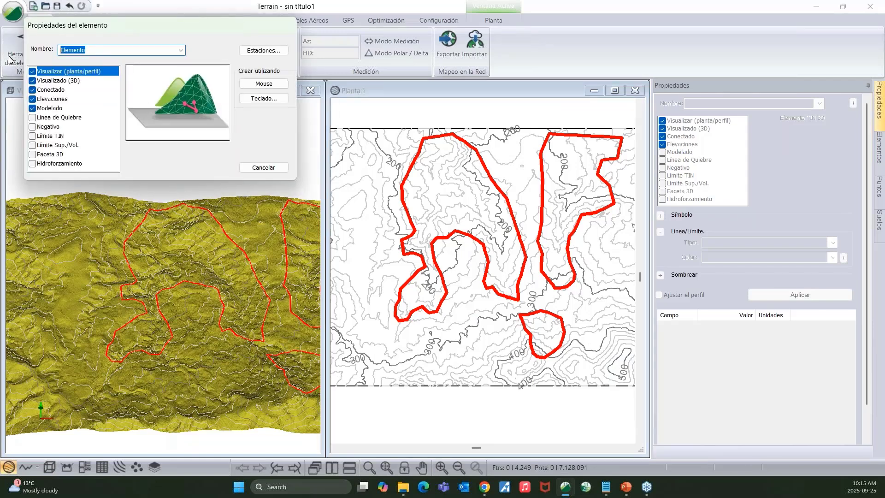
text(A a B)
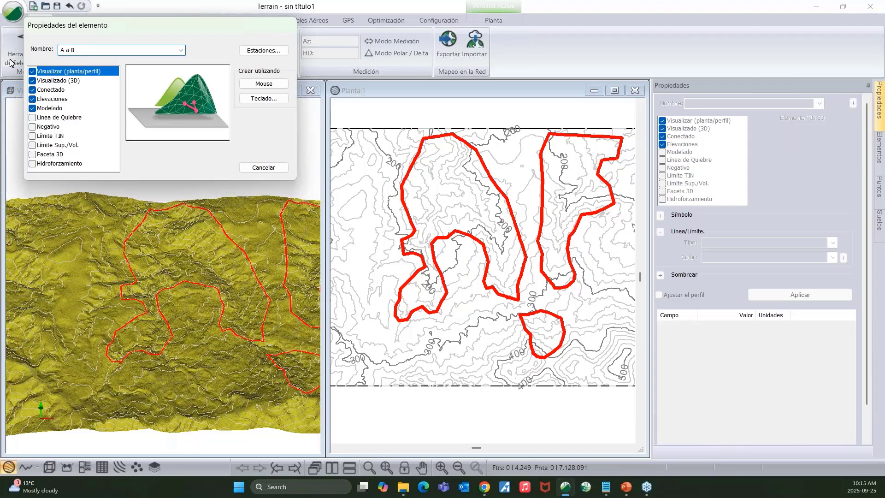
click(33, 100)
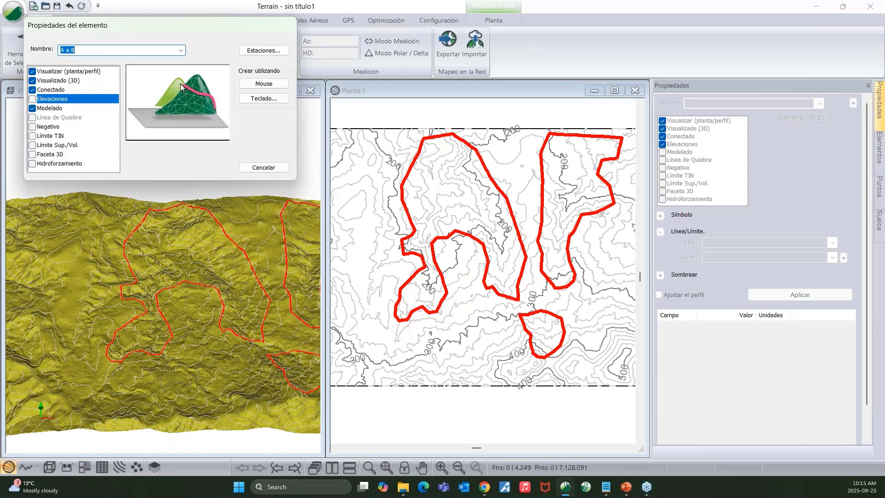
click(256, 85)
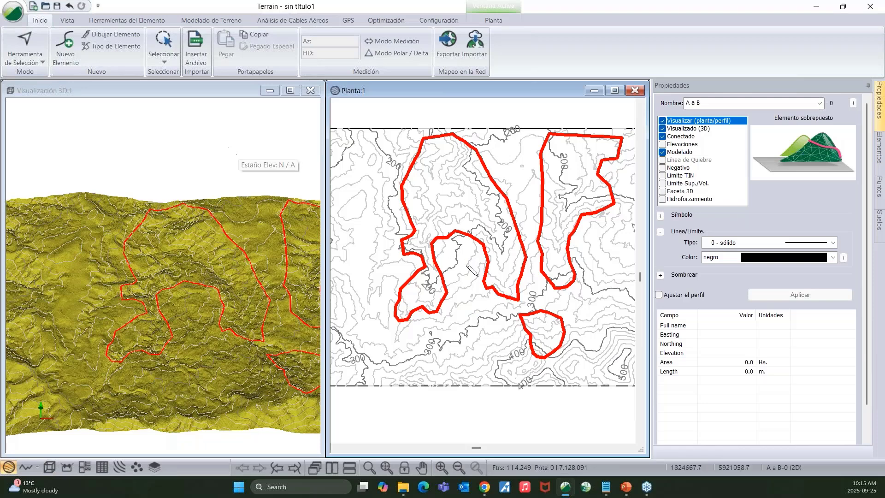
- Place the A a B line's first point on the existing road in the 3D view, at about easting 1824046, northing 5920580
scroll(388, 327, up, 4)
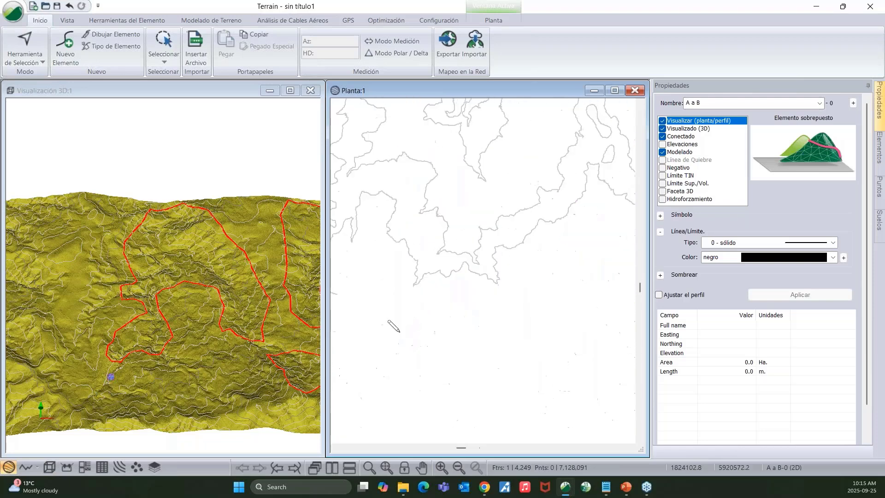
scroll(215, 350, down, 1)
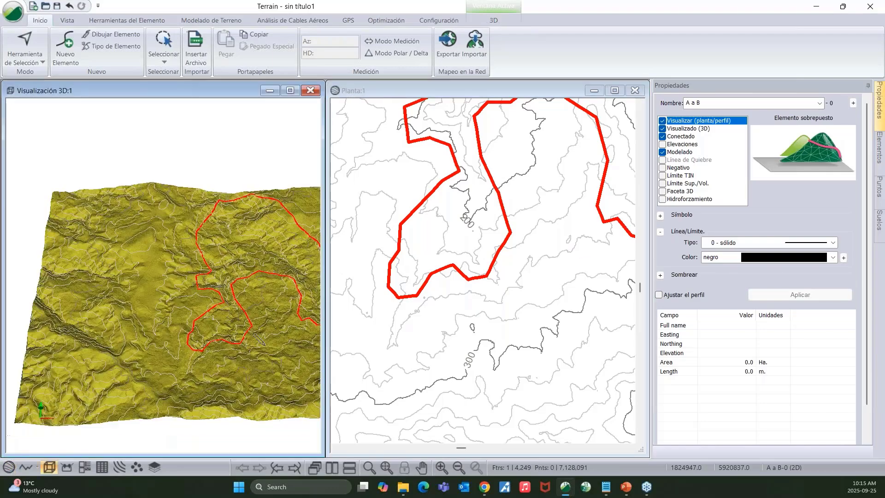
scroll(194, 346, up, 4)
drag(194, 347, 184, 322)
mouse_move(125, 276)
middle_down()
mouse_move(211, 328)
mouse_move(194, 314)
middle_up()
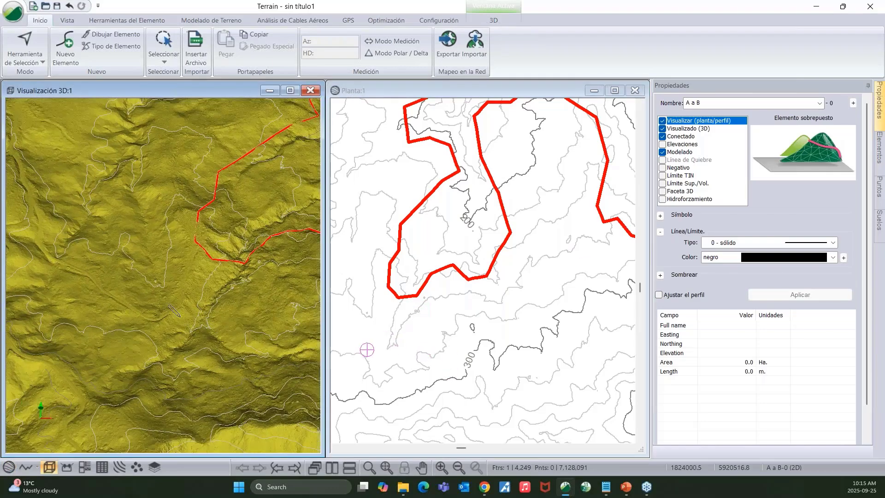
scroll(184, 316, up, 2)
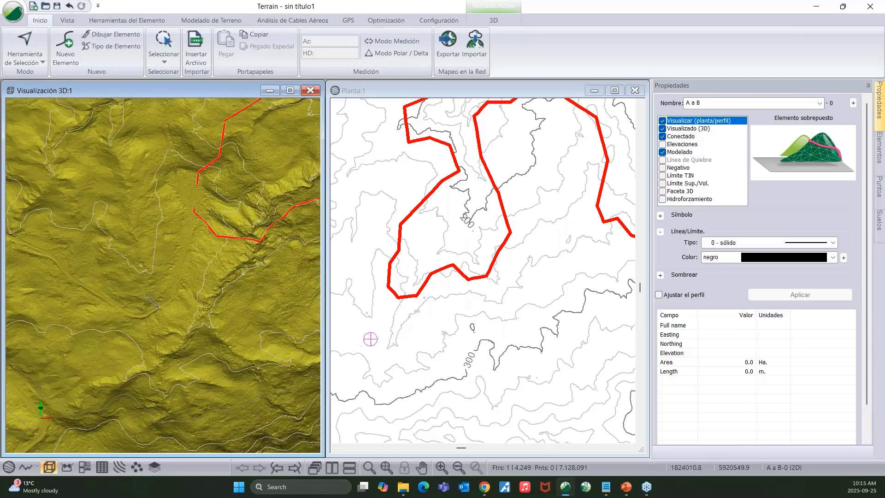
scroll(159, 307, down, 4)
middle_drag(156, 301, 191, 289)
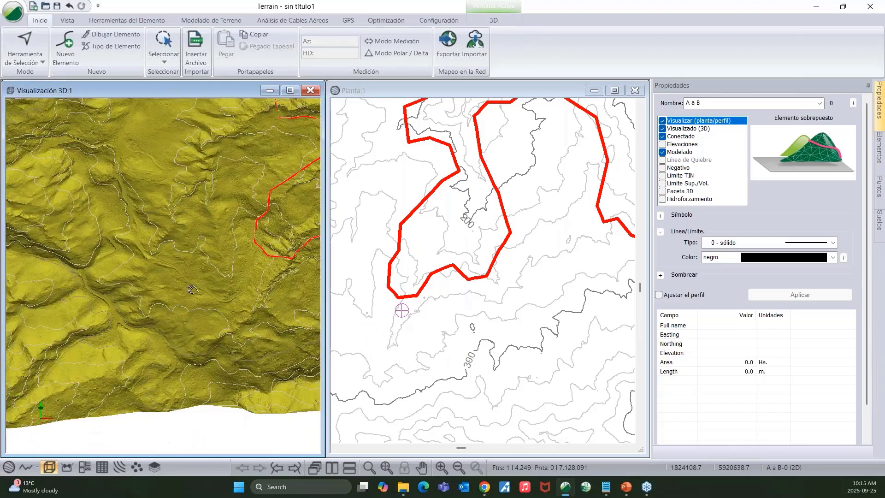
scroll(131, 294, up, 2)
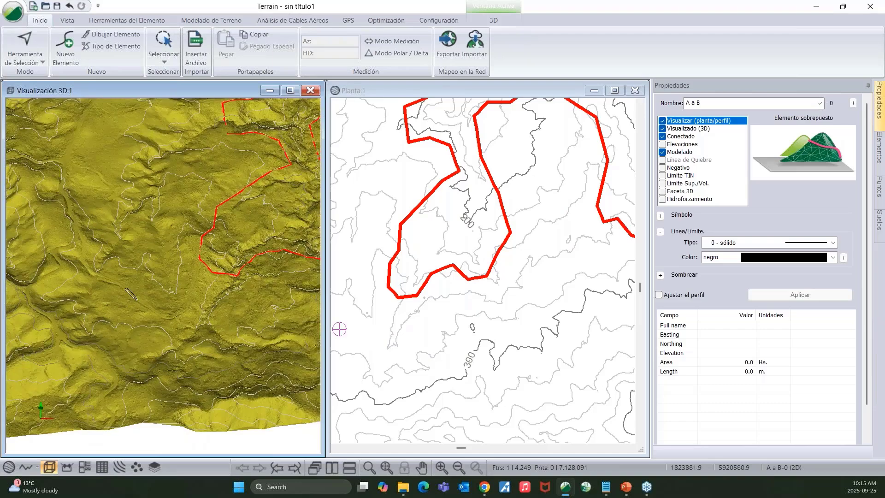
scroll(115, 302, up, 3)
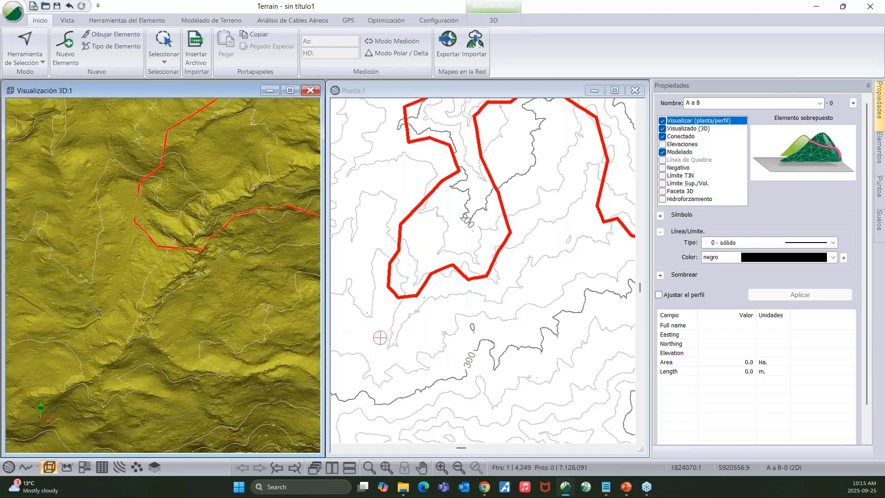
scroll(101, 315, up, 4)
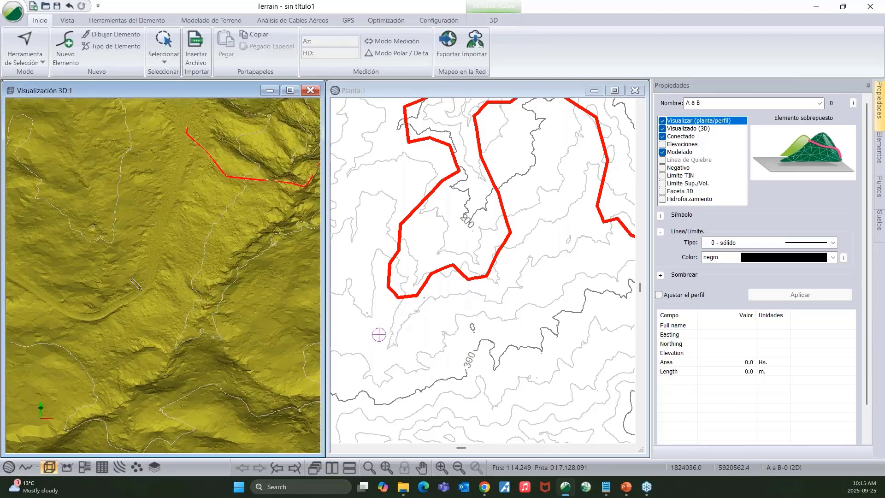
scroll(136, 285, up, 3)
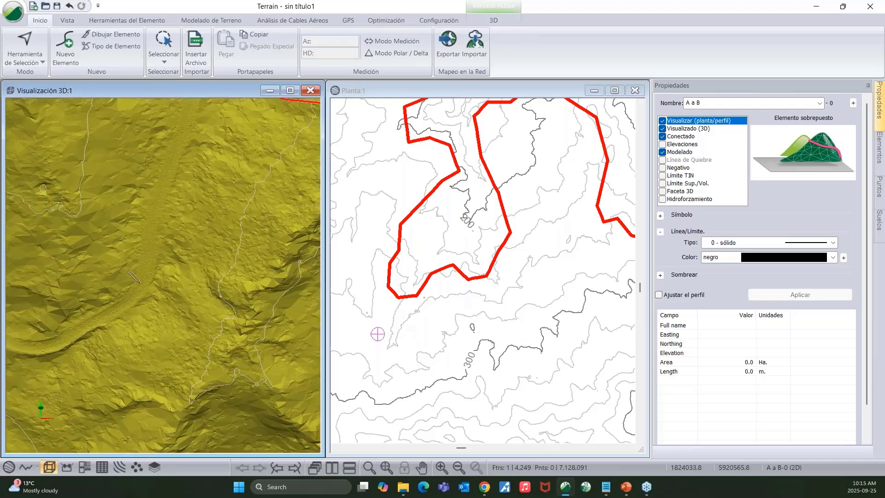
scroll(151, 272, up, 1)
click(151, 271)
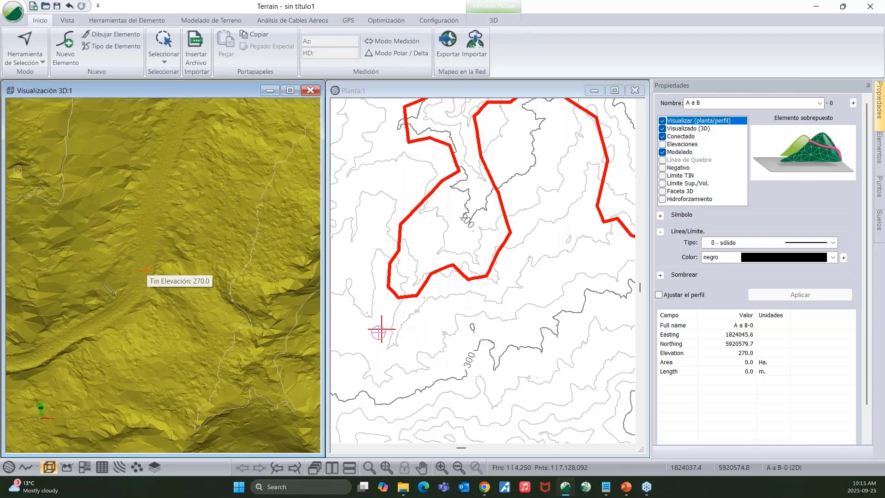
- Place the A a B line's end point beside the road switchback in the 3D view, at about easting 1825363, northing 5920859
scroll(109, 291, down, 4)
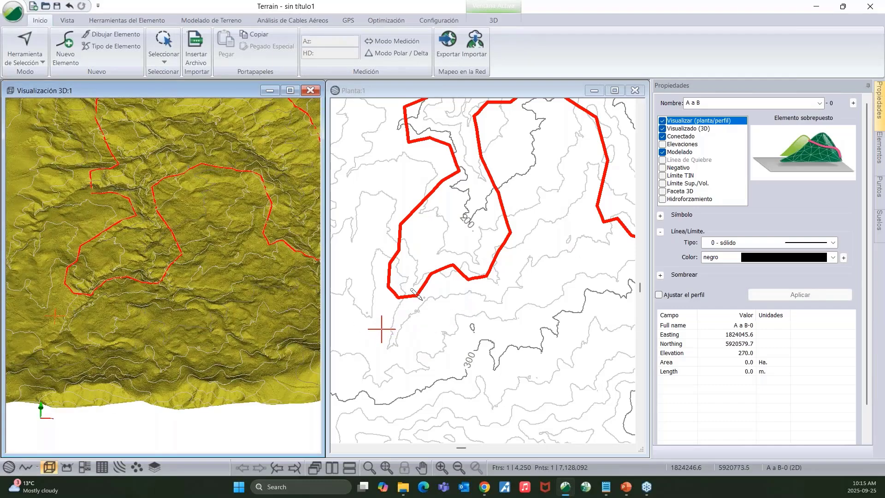
scroll(419, 301, down, 1)
scroll(419, 301, down, 1)
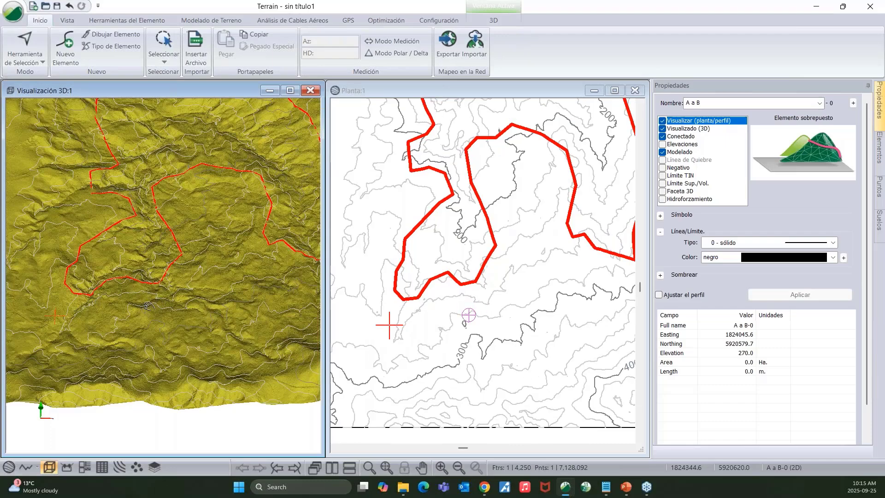
scroll(118, 308, up, 2)
middle_drag(217, 277, 77, 279)
scroll(174, 259, up, 5)
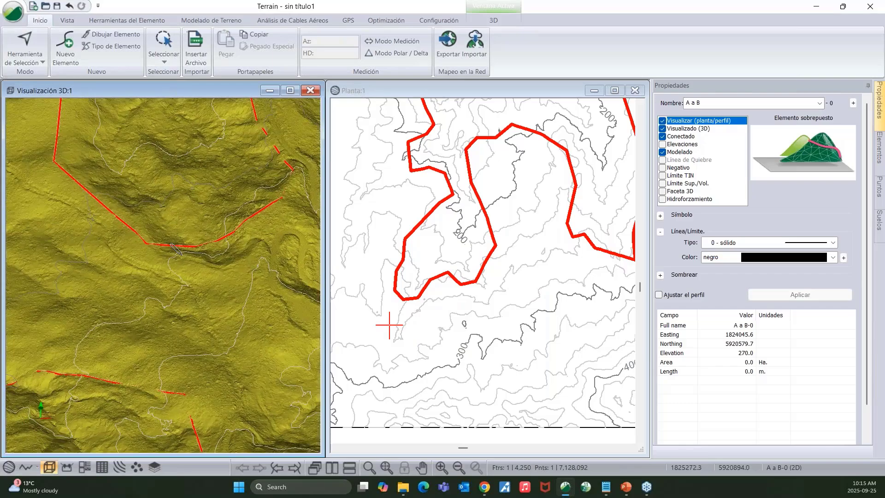
scroll(170, 250, down, 5)
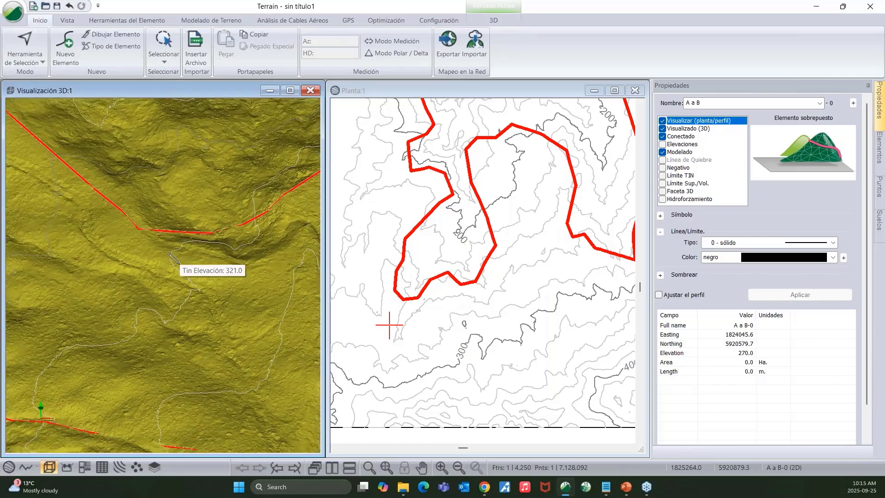
scroll(174, 258, down, 1)
middle_drag(177, 257, 140, 291)
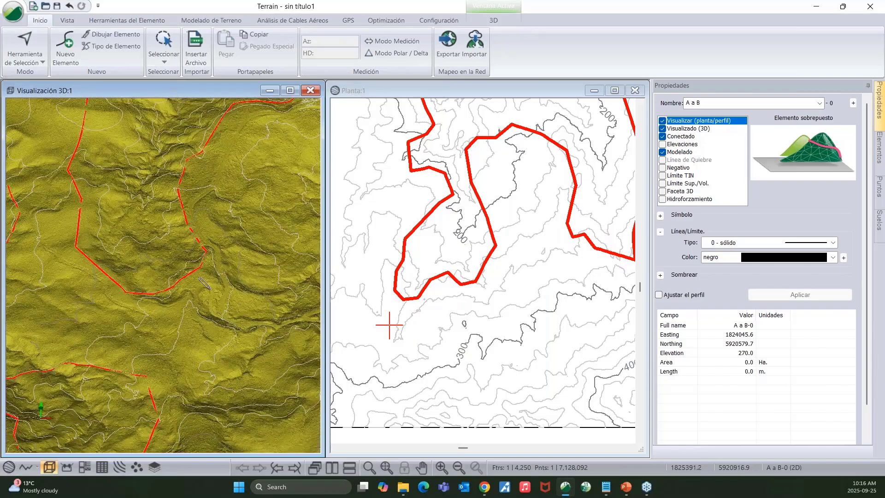
scroll(204, 283, up, 3)
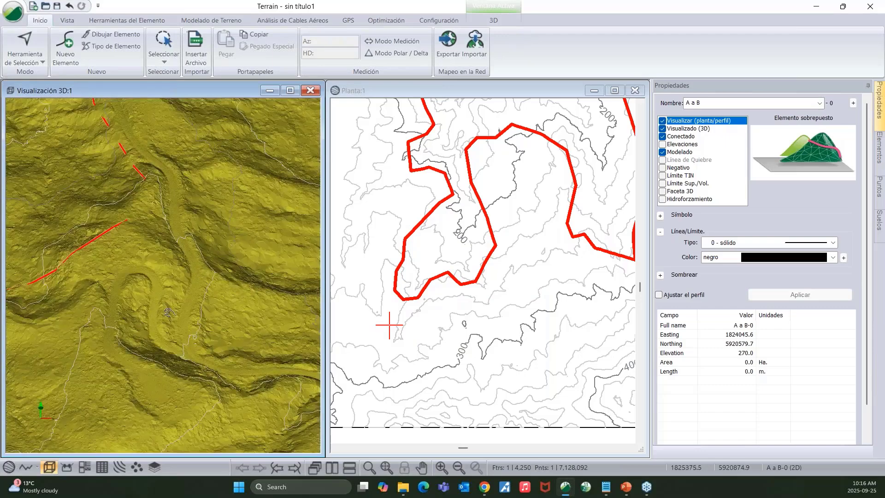
middle_drag(170, 312, 245, 291)
scroll(179, 316, up, 3)
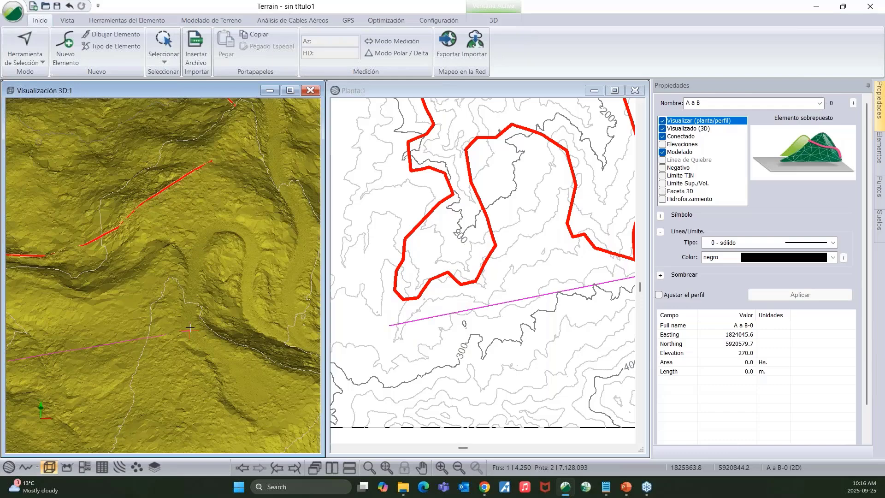
click(189, 305)
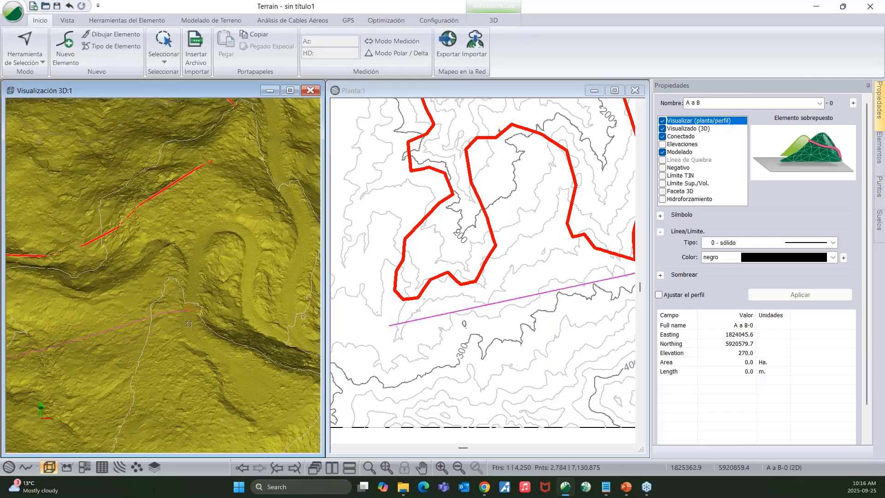
- Finish drawing the two-point A a B line in the plan view
scroll(413, 279, down, 1)
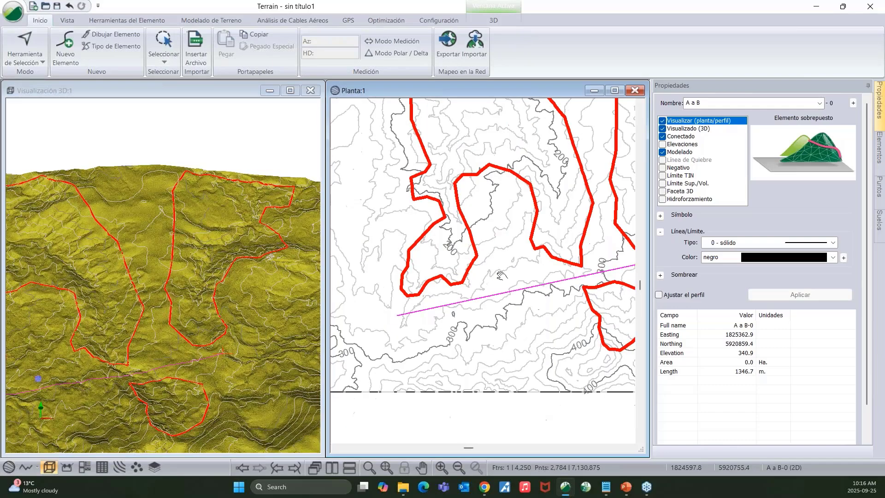
middle_drag(502, 276, 439, 272)
scroll(439, 272, down, 1)
right_click(460, 253)
click(478, 260)
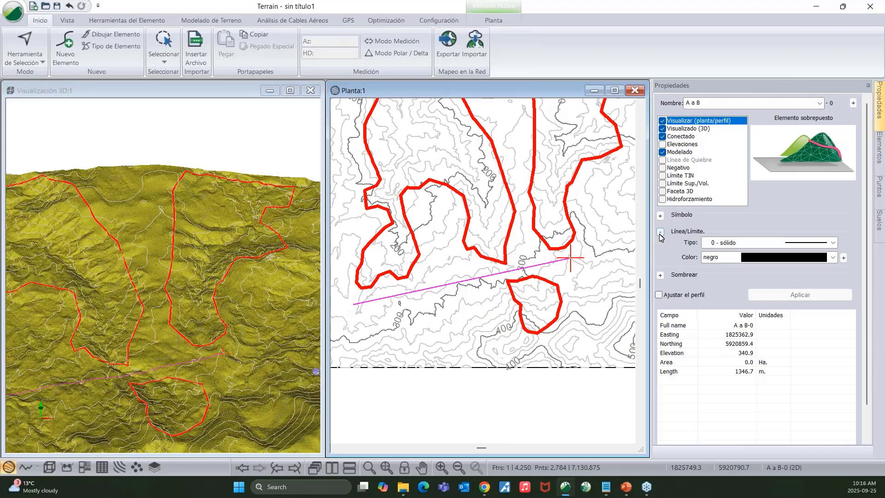
- Change the A a B line's color to orange (naranja), apply it and deselect the line in the plan view
click(772, 267)
click(776, 387)
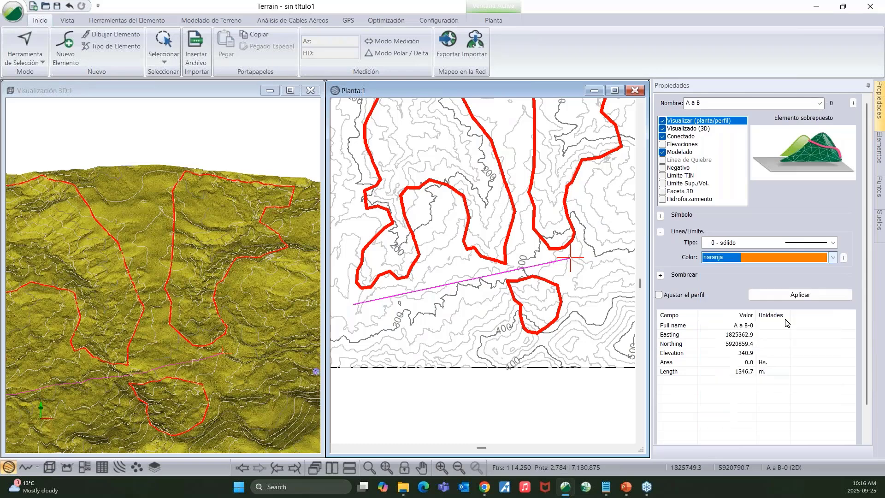
click(796, 294)
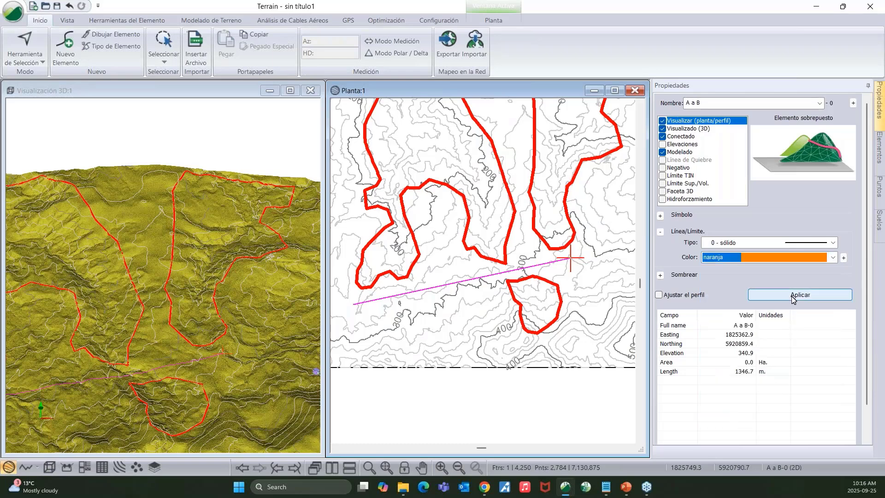
click(452, 405)
middle_drag(418, 340, 412, 378)
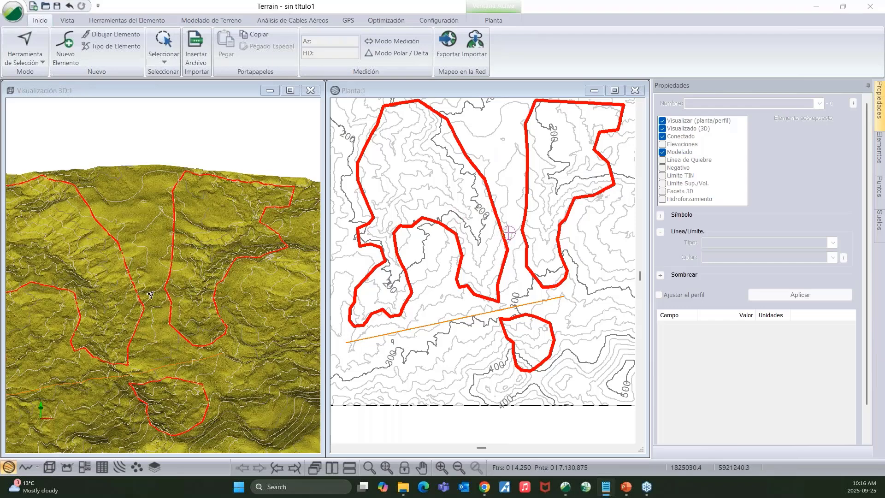
- Generate stream and pond elements from the current TIN with the hydrology tools, keeping the preset parameters
scroll(153, 295, down, 2)
middle_drag(468, 326, 470, 352)
scroll(470, 352, down, 1)
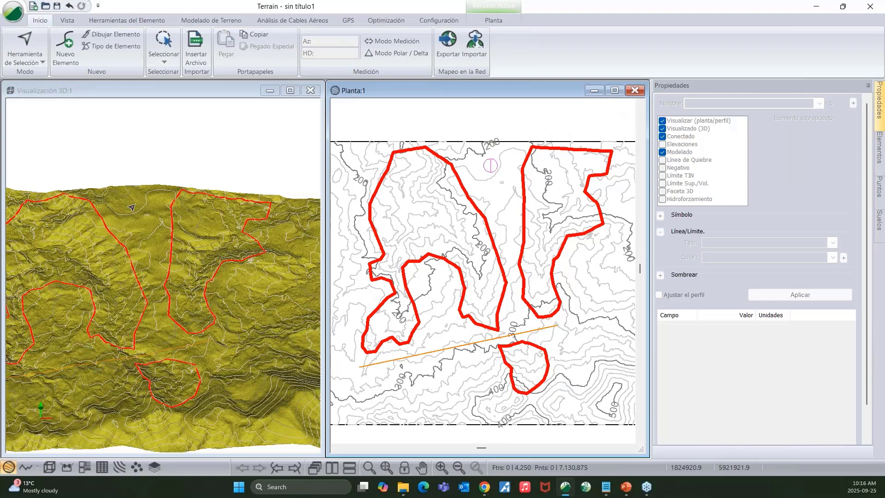
mouse_move(158, 330)
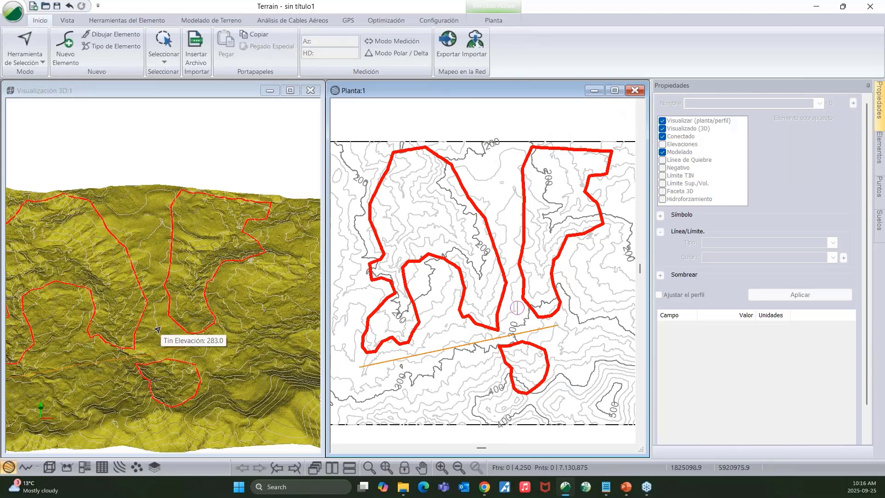
click(195, 22)
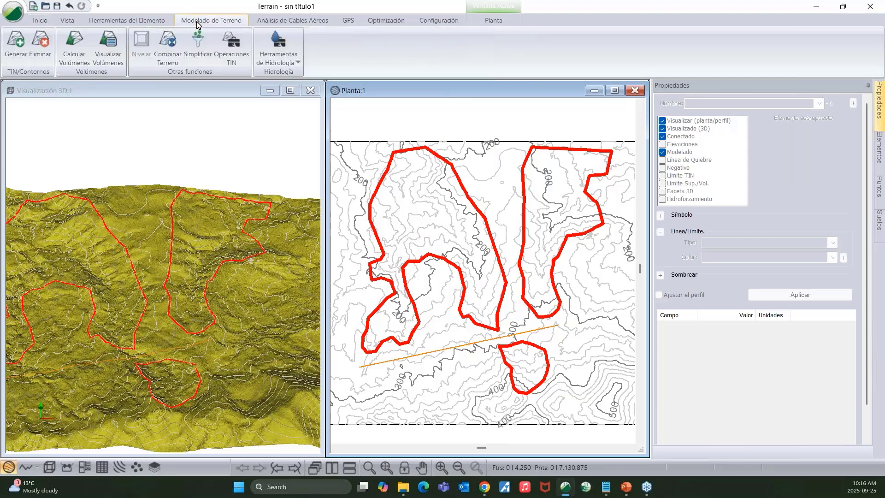
click(286, 59)
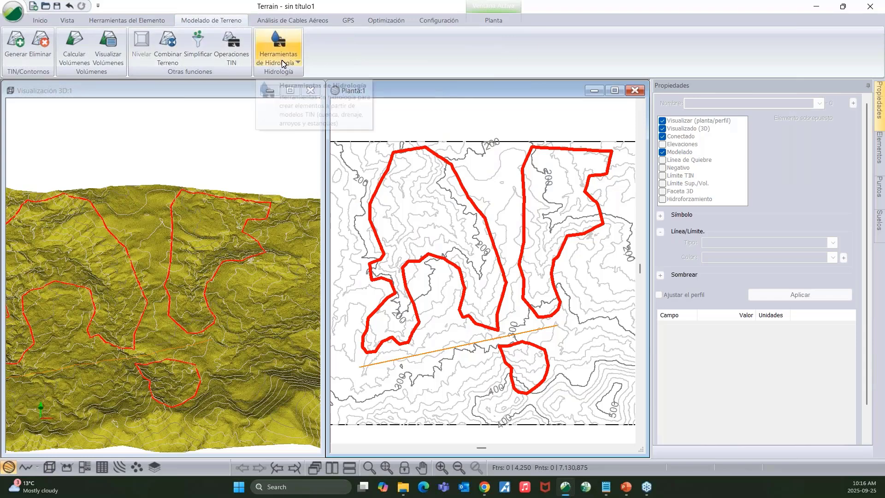
click(303, 97)
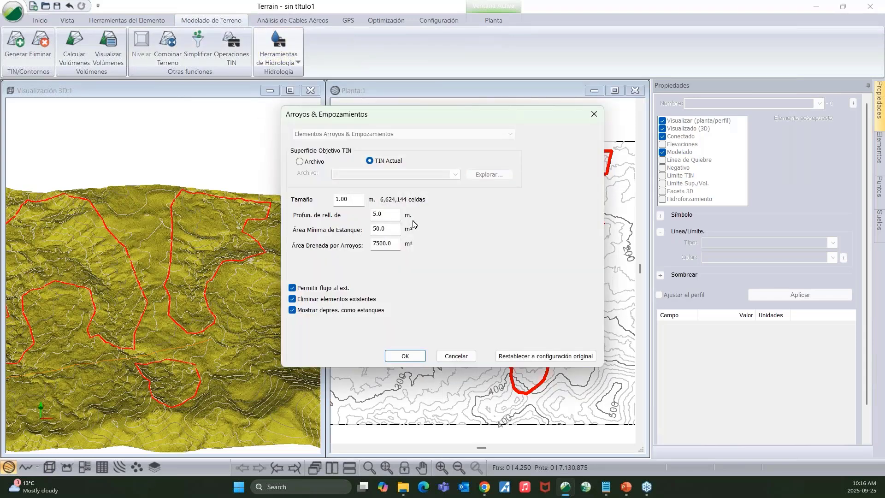
click(406, 357)
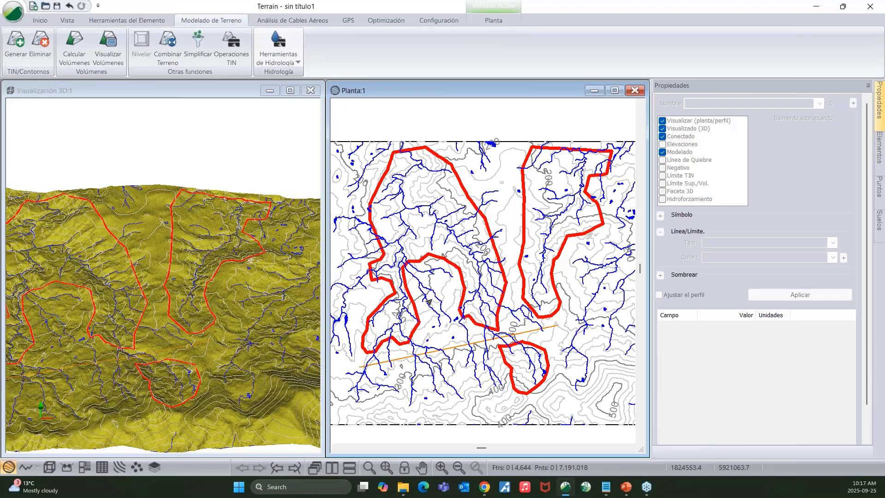
- Examine the generated streams around the sensitive areas and along the A a B line in the 3D view
middle_drag(149, 334, 179, 331)
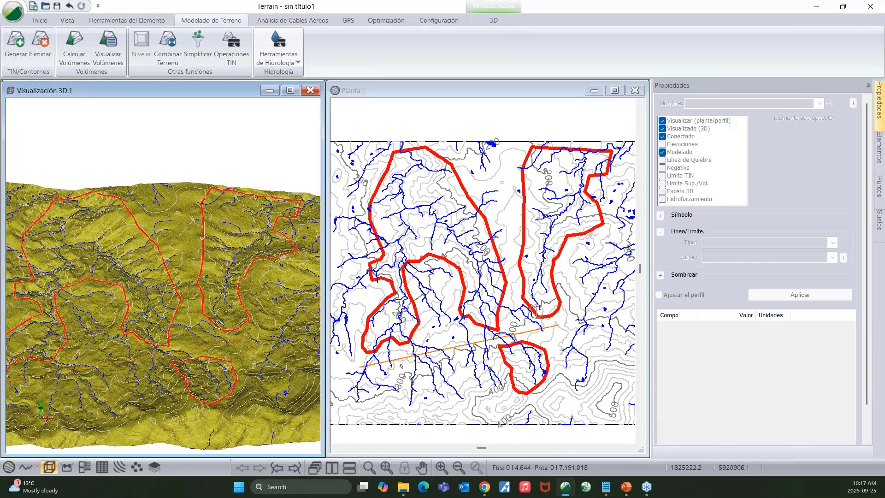
middle_drag(218, 346, 220, 324)
scroll(151, 336, up, 2)
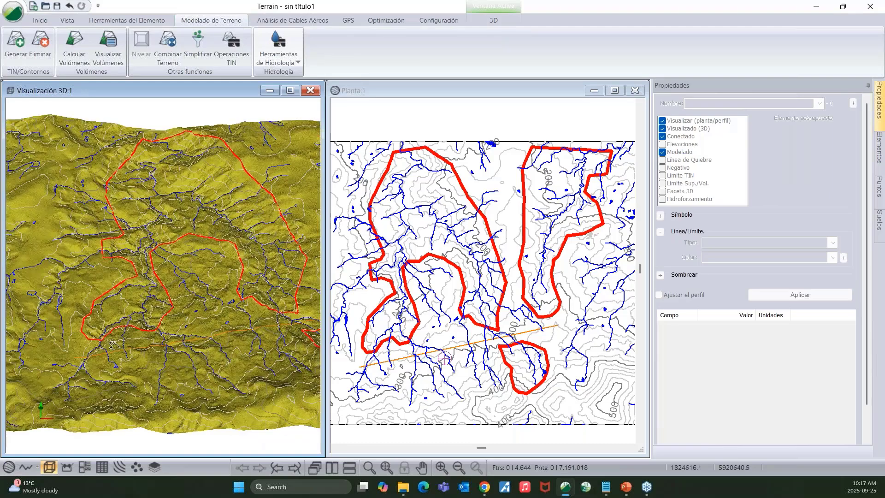
scroll(113, 345, up, 2)
scroll(79, 349, up, 3)
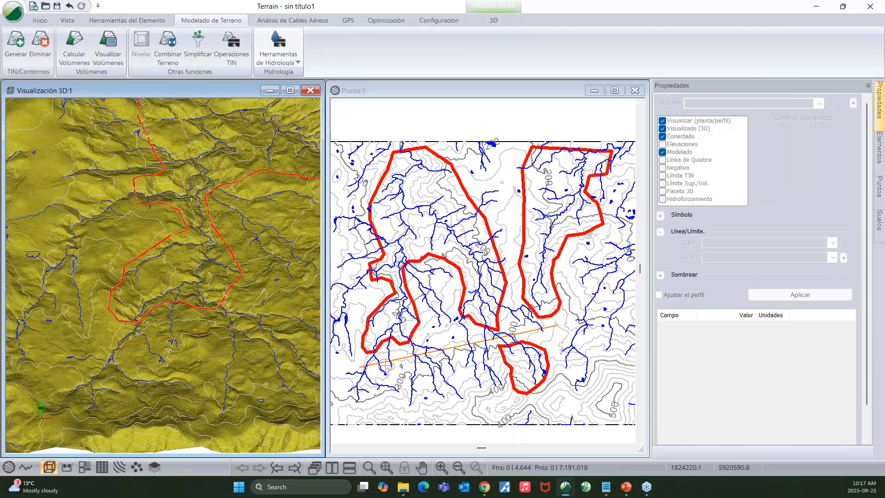
scroll(169, 341, up, 1)
scroll(152, 344, up, 4)
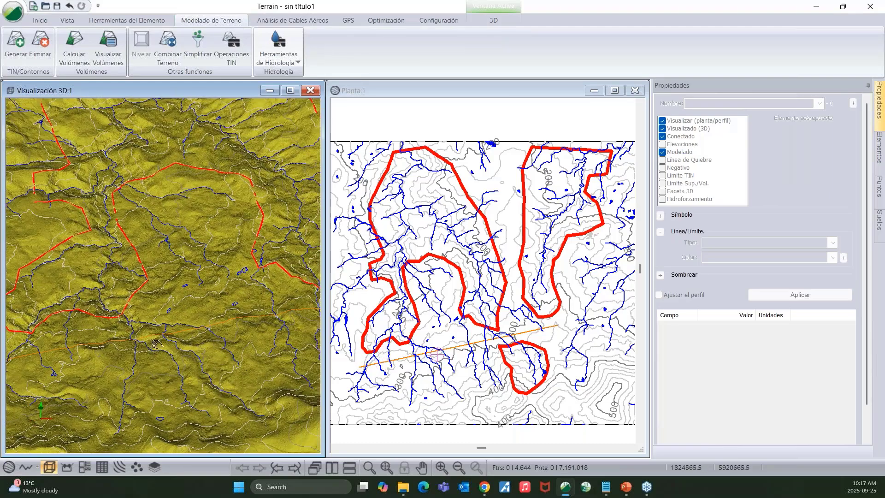
scroll(149, 345, up, 3)
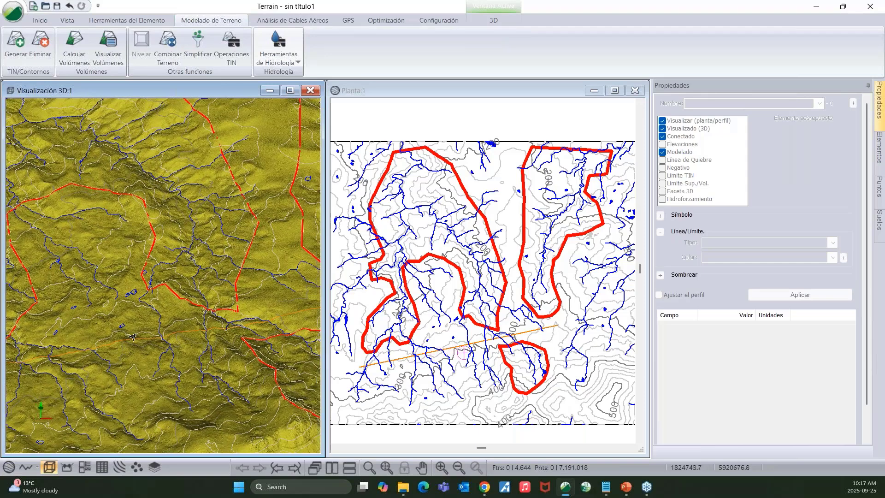
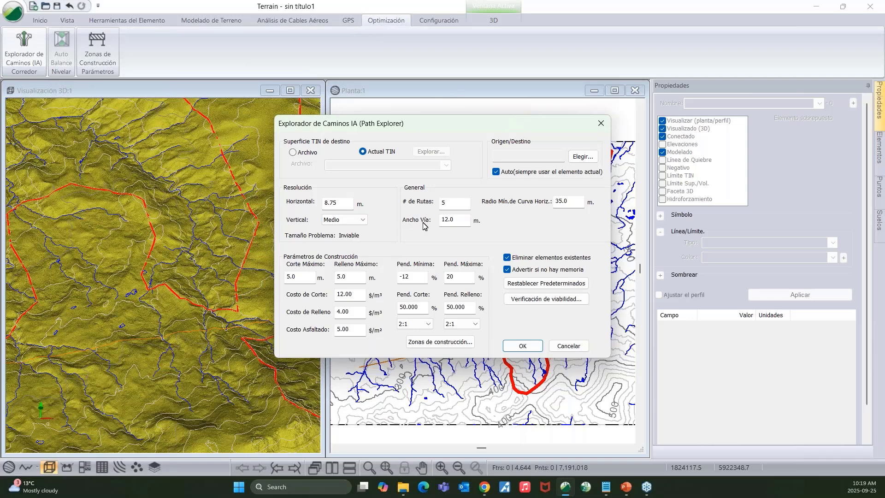
- Close the path explorer settings and select the A a B line in the plan view as the current element
click(601, 124)
click(446, 351)
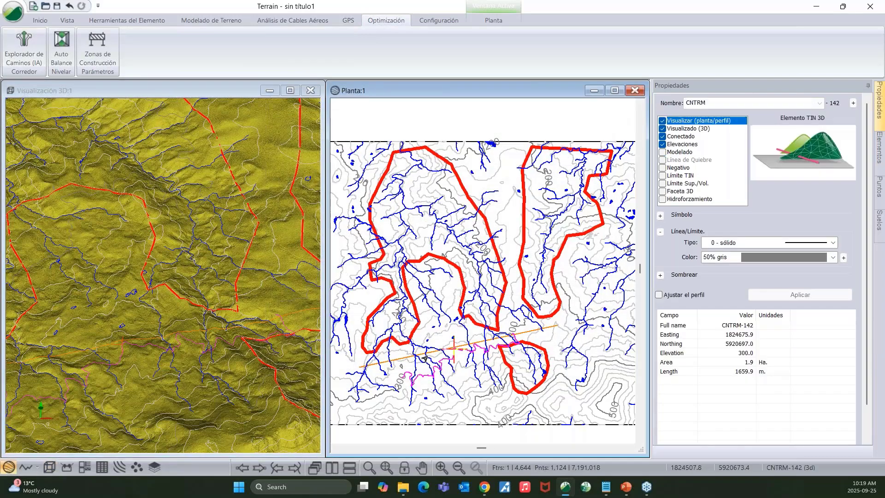
scroll(446, 352, up, 3)
scroll(485, 347, up, 2)
scroll(485, 346, down, 2)
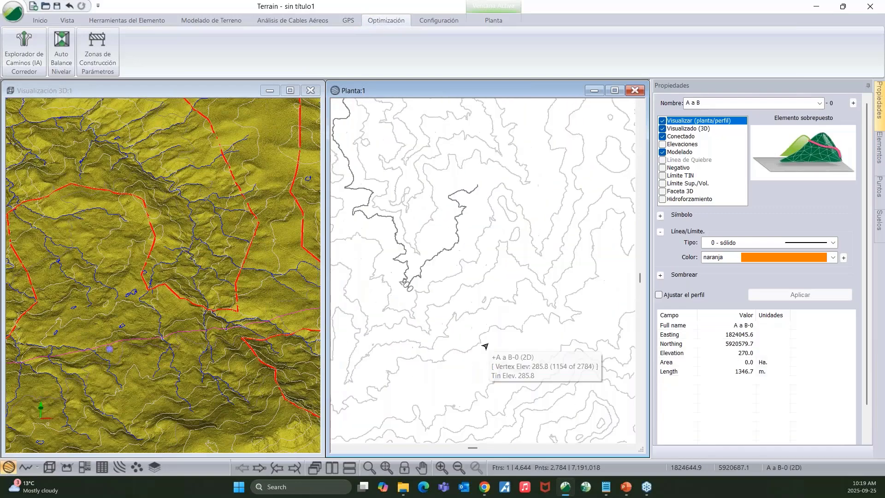
scroll(485, 346, down, 1)
mouse_move(483, 358)
middle_down()
mouse_move(477, 362)
mouse_move(486, 361)
middle_up()
scroll(478, 362, down, 1)
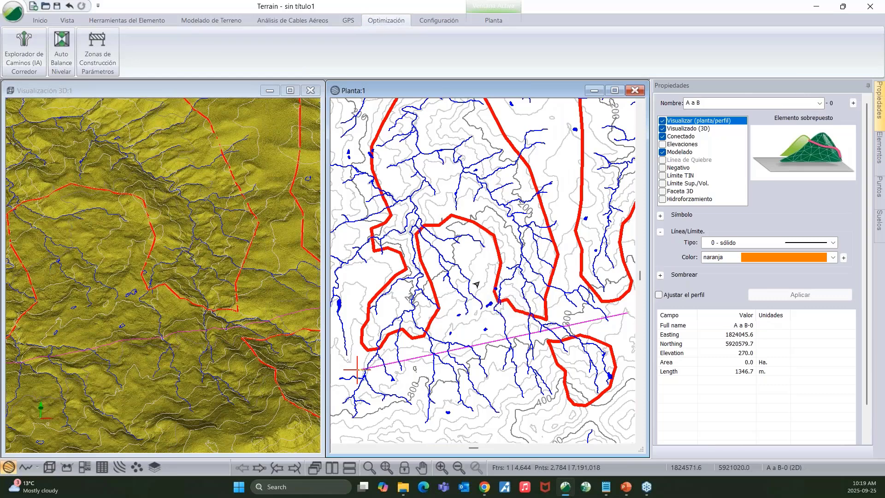
- Open the AI path explorer for the A a B line and set the maximum grade to 12%
click(31, 49)
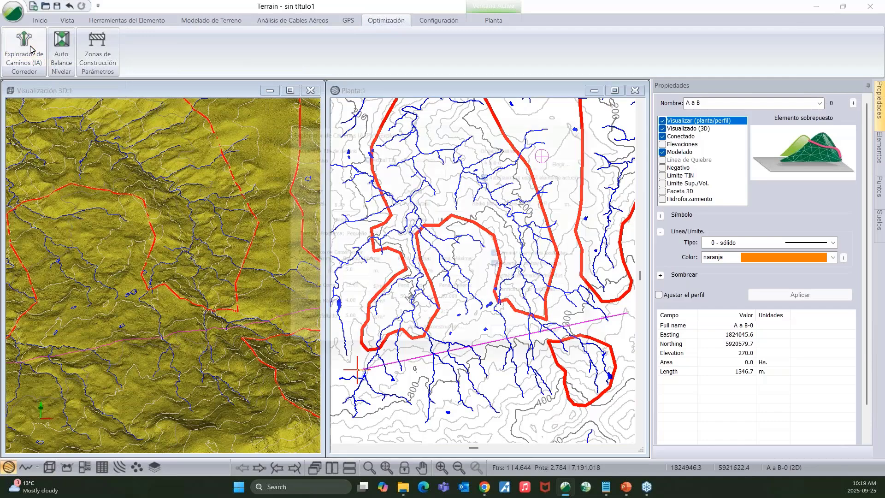
drag(279, 126, 237, 121)
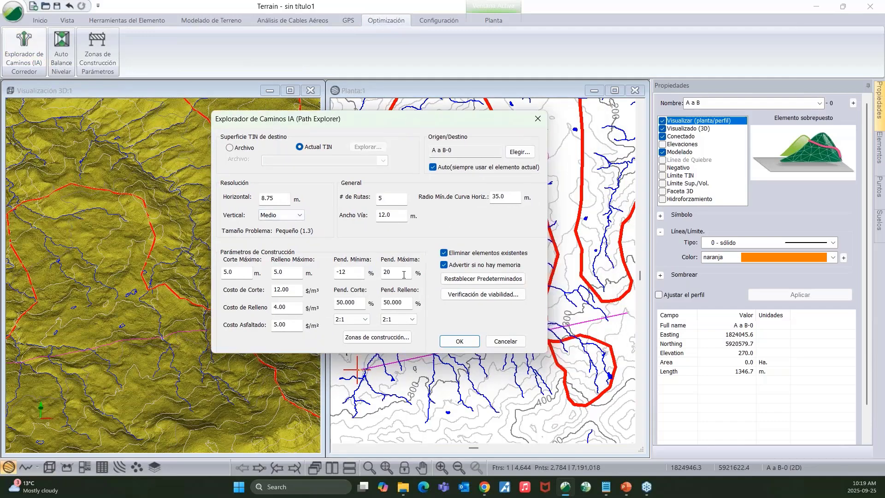
double_click(404, 275)
text(12)
click(517, 196)
drag(394, 125, 230, 113)
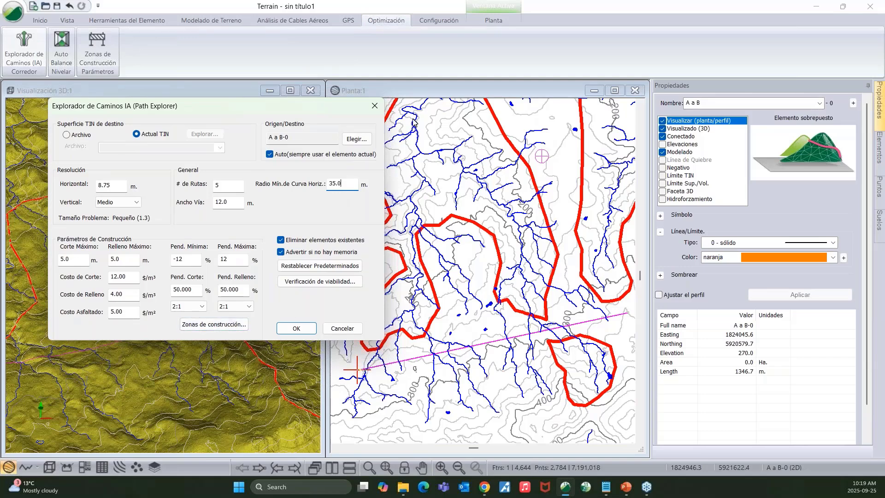
- Add a new construction zone of type Polilíneas to the path explorer's zone parameters
click(217, 324)
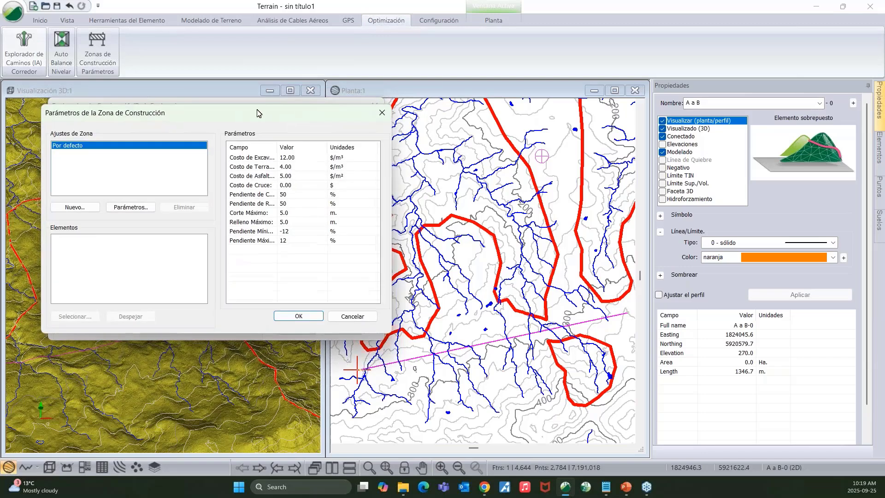
drag(257, 113, 285, 106)
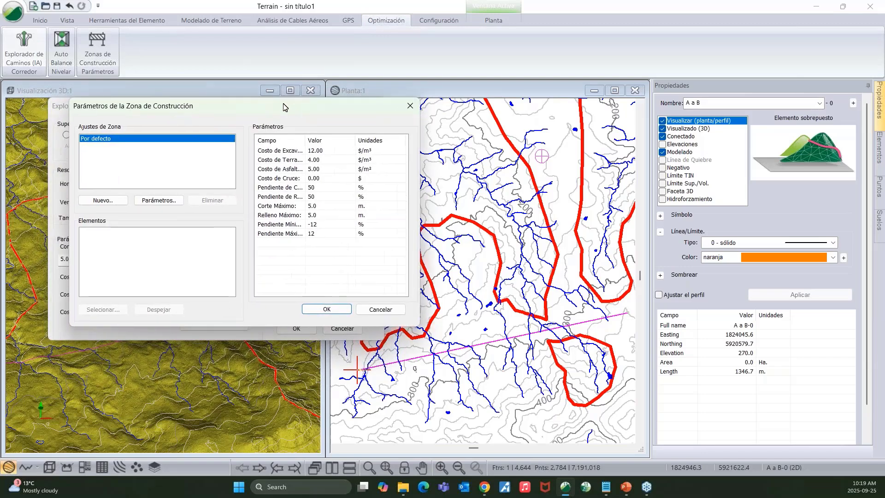
click(105, 201)
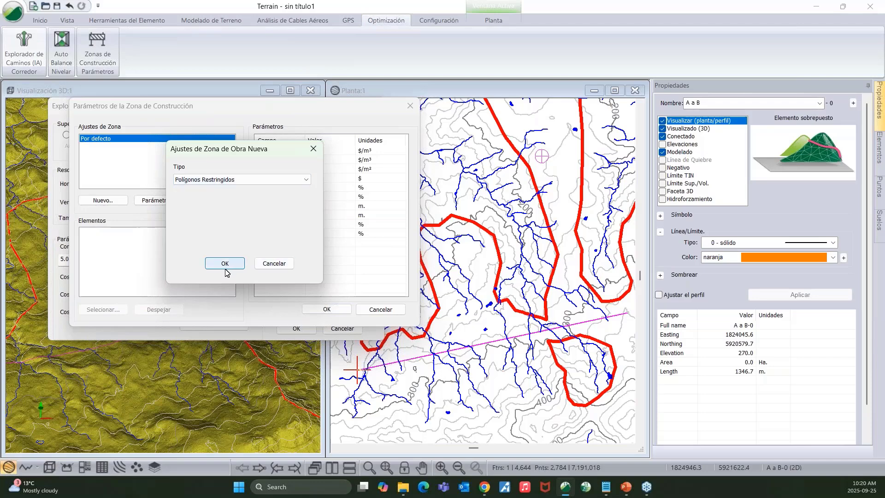
click(184, 182)
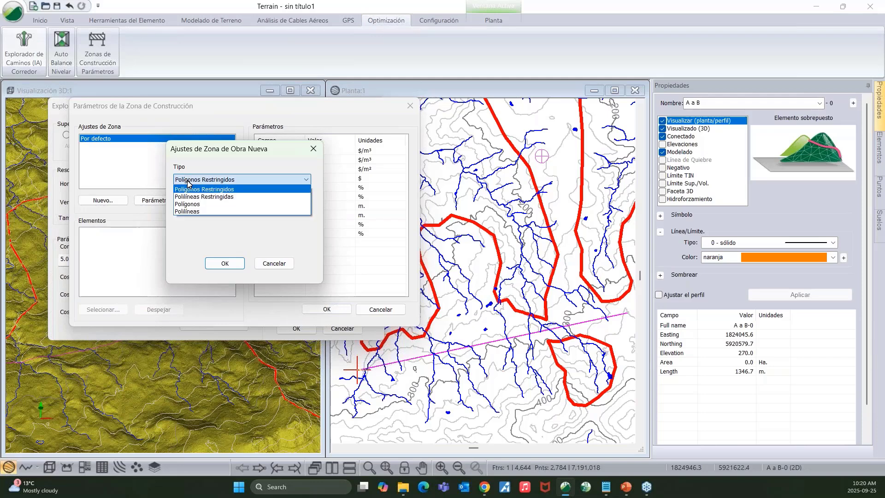
click(196, 213)
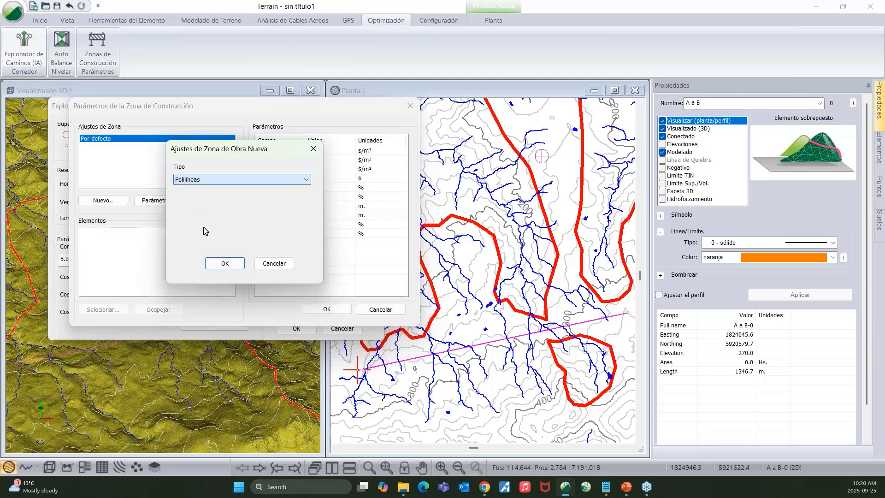
click(225, 263)
- Assign all elements of the Arroyos y Empozamientos layer to the polyline zone and set its crossing cost to $8000
click(321, 220)
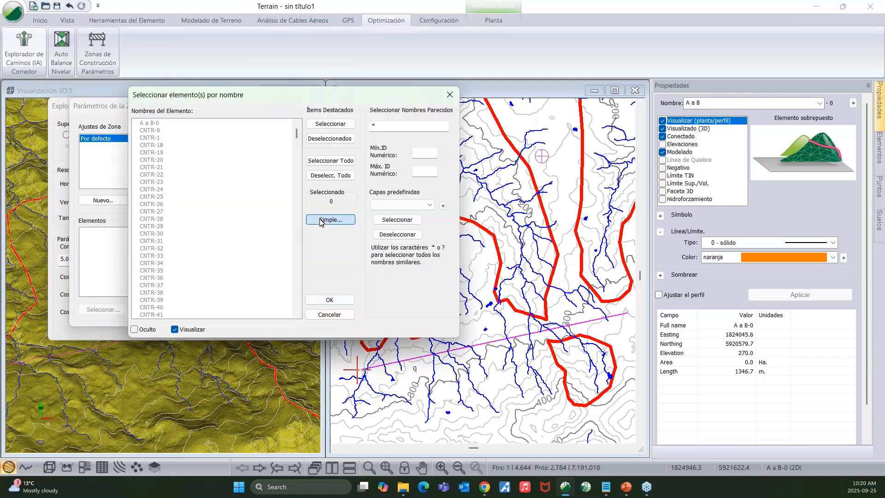
click(391, 205)
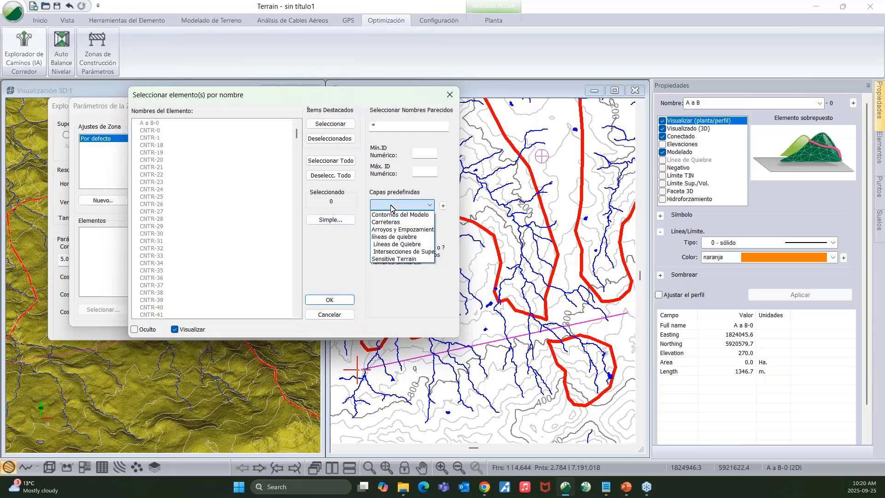
click(390, 229)
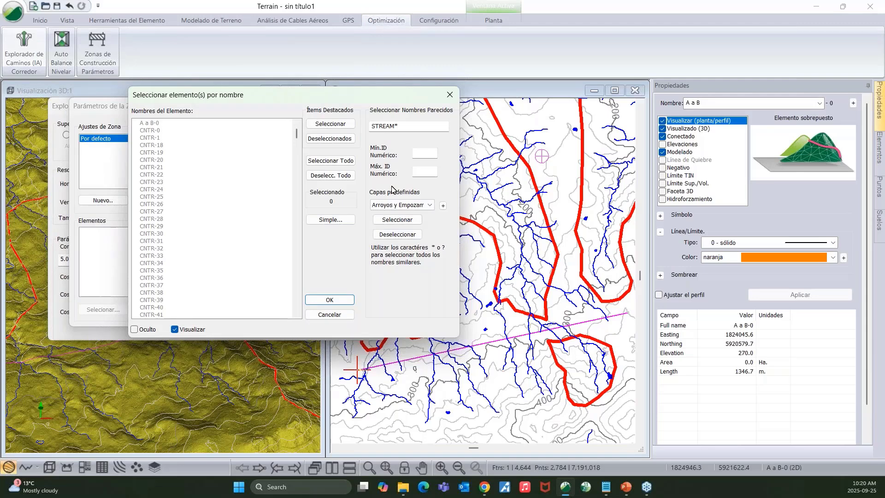
click(397, 219)
scroll(299, 147, down, 5)
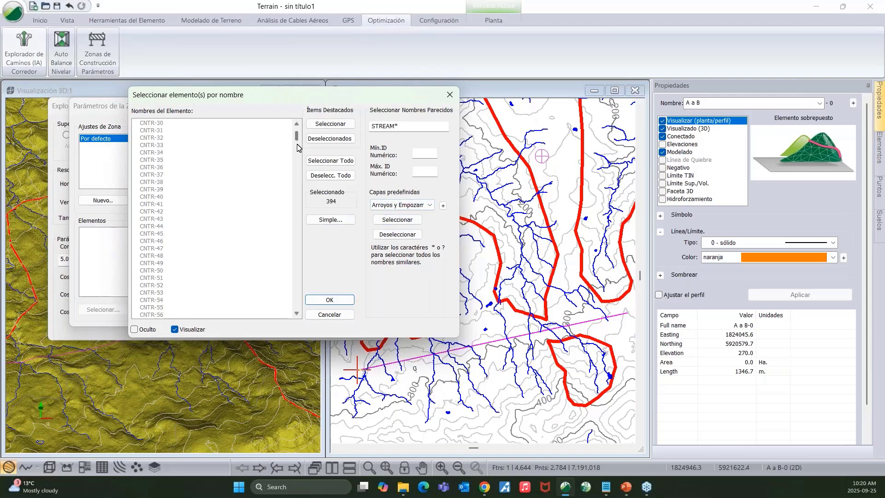
drag(296, 141, 296, 227)
click(330, 301)
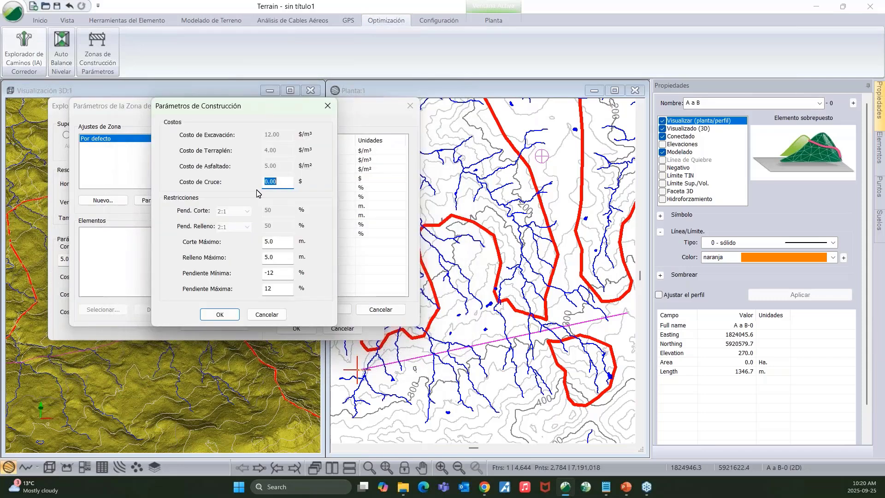
text(8000)
click(215, 314)
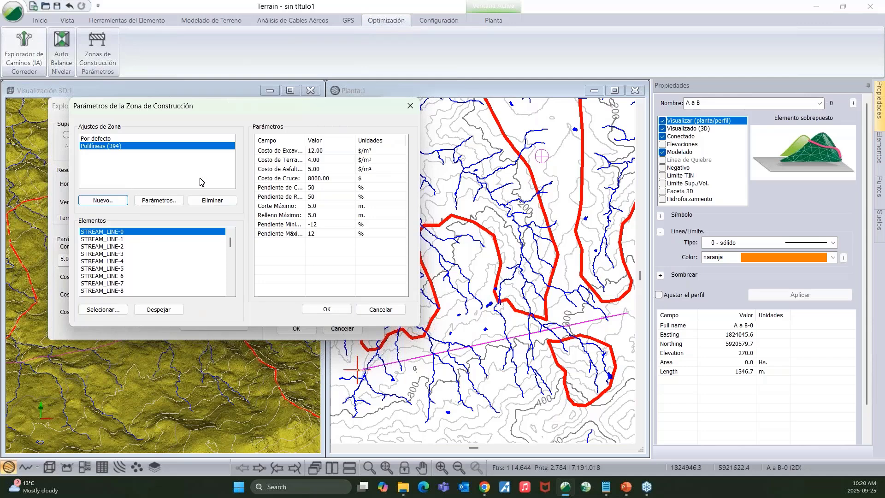
- Add a new construction zone of type Polígonos Restringidos to the zone parameters
click(84, 202)
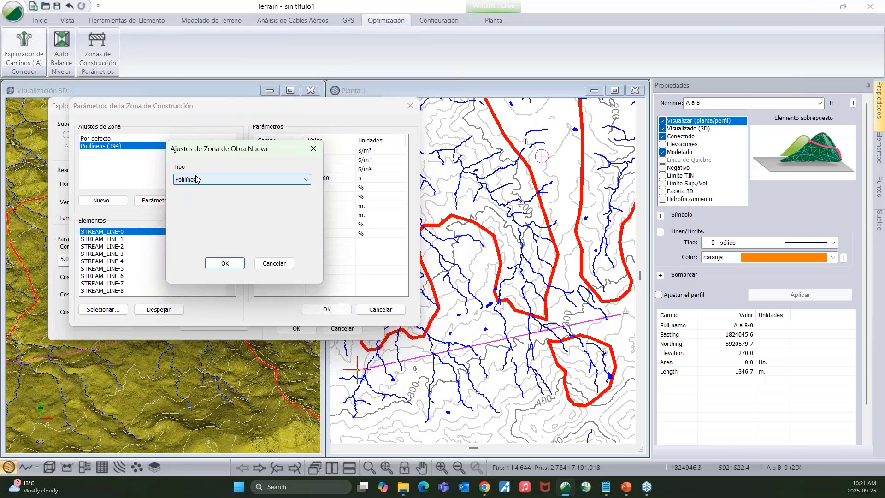
click(197, 178)
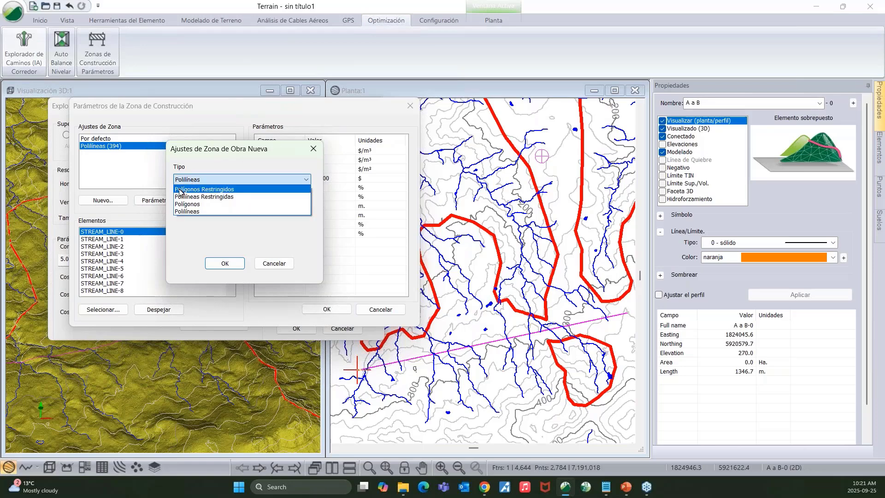
click(179, 191)
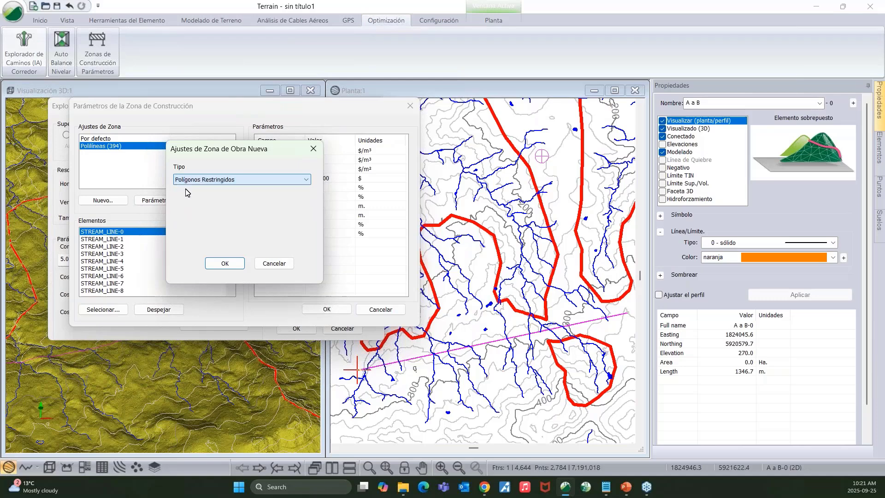
click(224, 263)
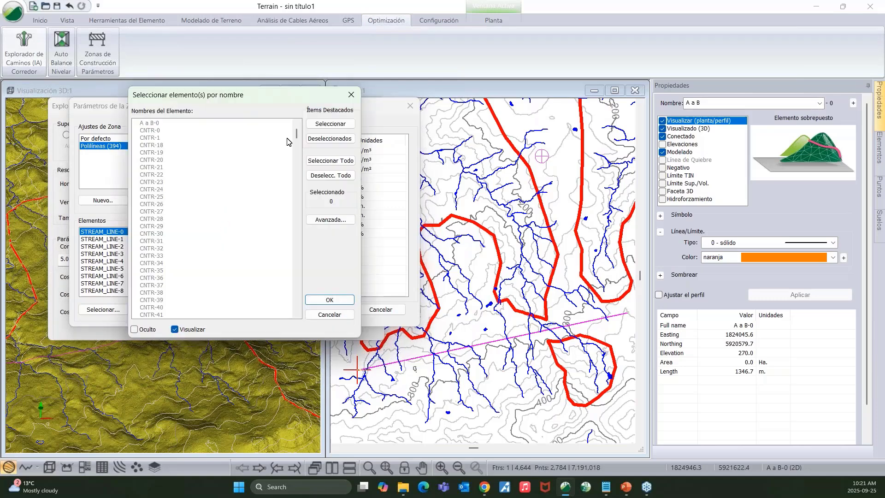
- Assign the Sensitive Terrain-0, Sensitive Terrain-1 and Sensitive Terrain-2 elements to the restricted polygon zone and accept the zone parameters
drag(297, 135, 284, 255)
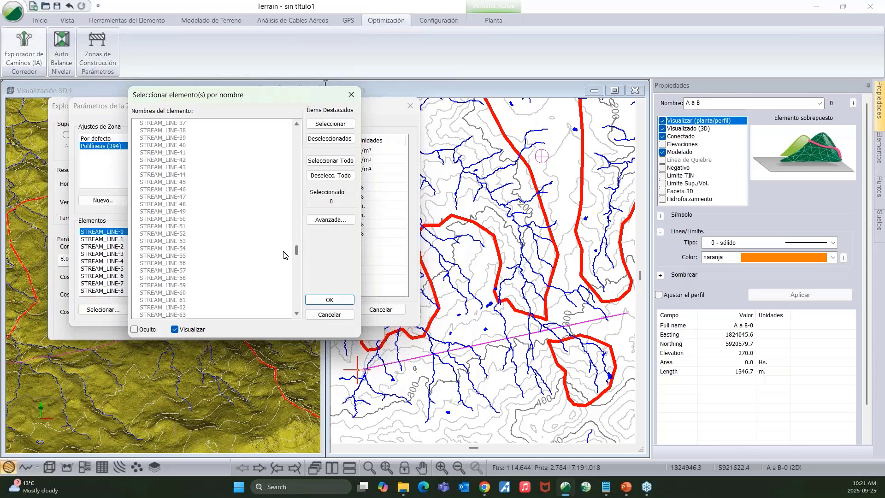
scroll(229, 218, up, 17)
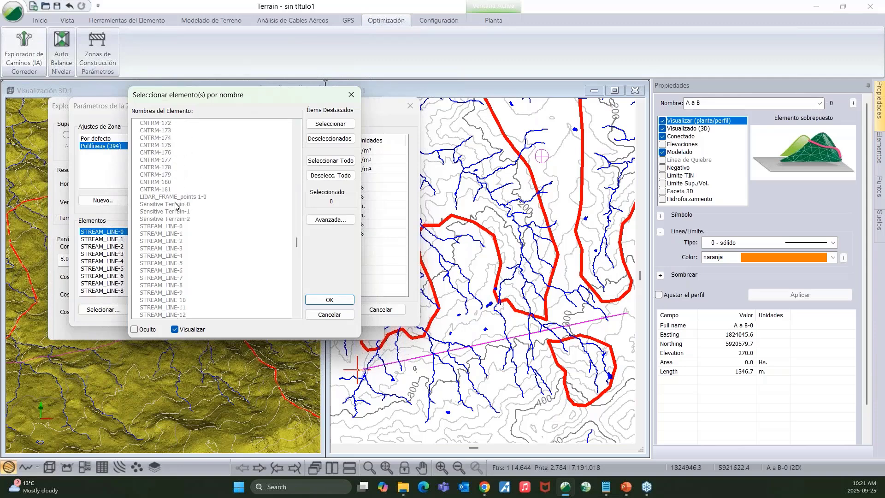
mouse_move(175, 206)
mouse_down()
mouse_move(178, 228)
mouse_move(177, 220)
mouse_up()
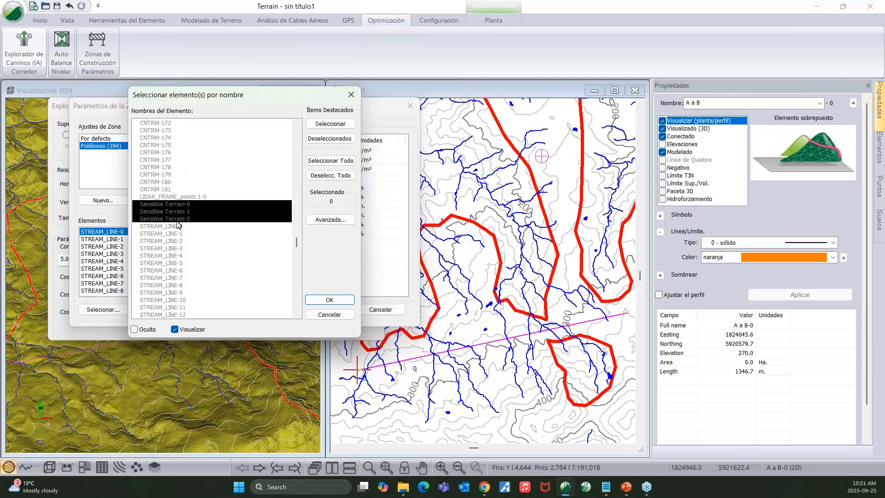
click(318, 123)
click(329, 300)
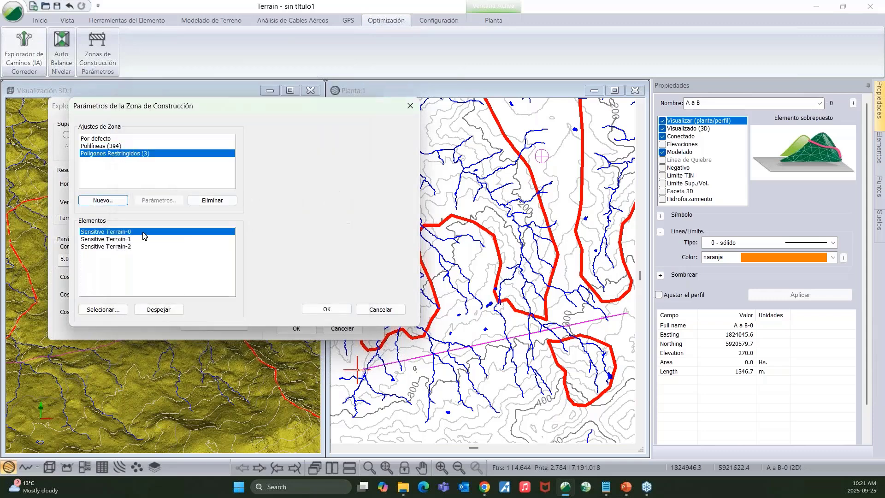
click(121, 238)
click(121, 245)
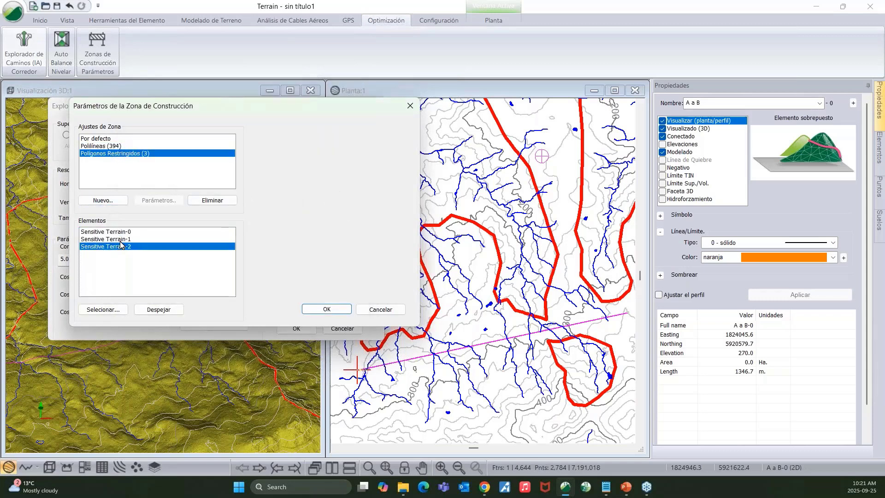
click(123, 232)
click(124, 239)
click(123, 246)
click(327, 310)
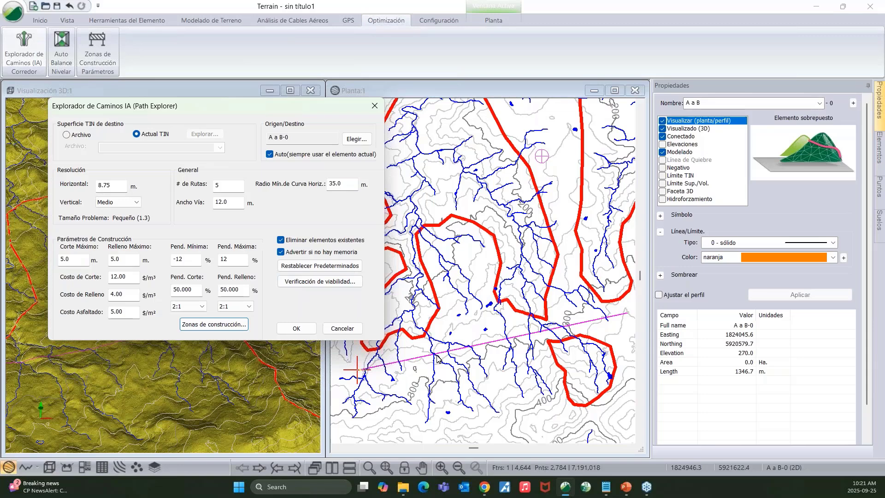
- Enable control of the allowed approach directions and permit only the east direction at the origin of the A a B line
click(356, 138)
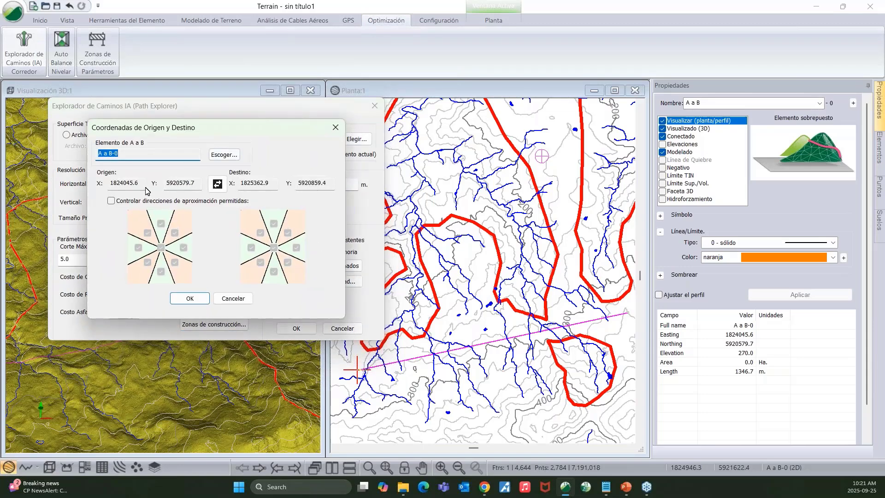
click(121, 202)
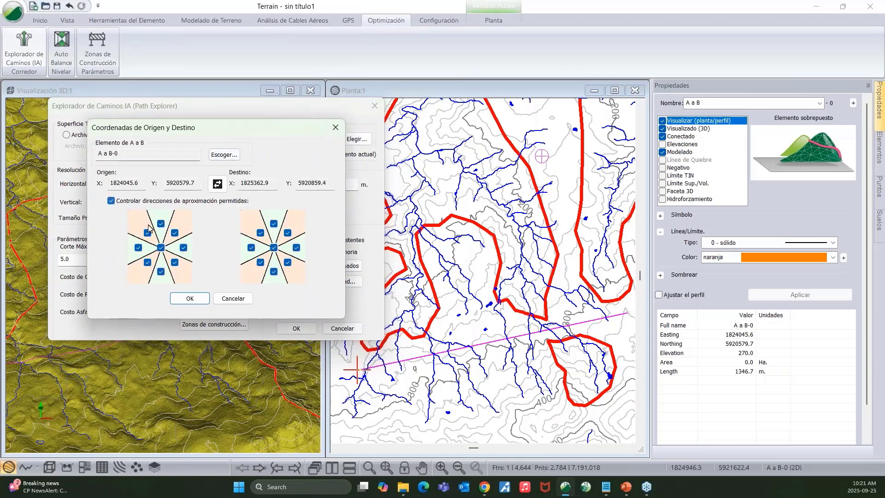
click(161, 247)
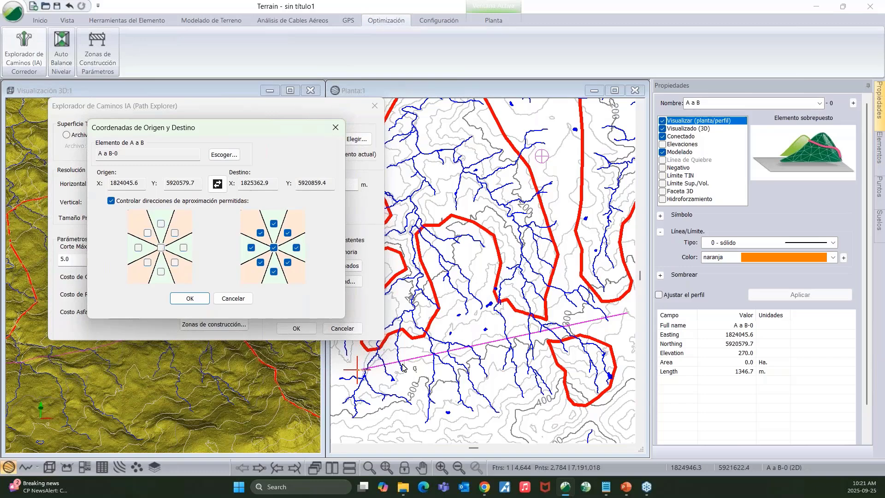
click(183, 248)
click(201, 299)
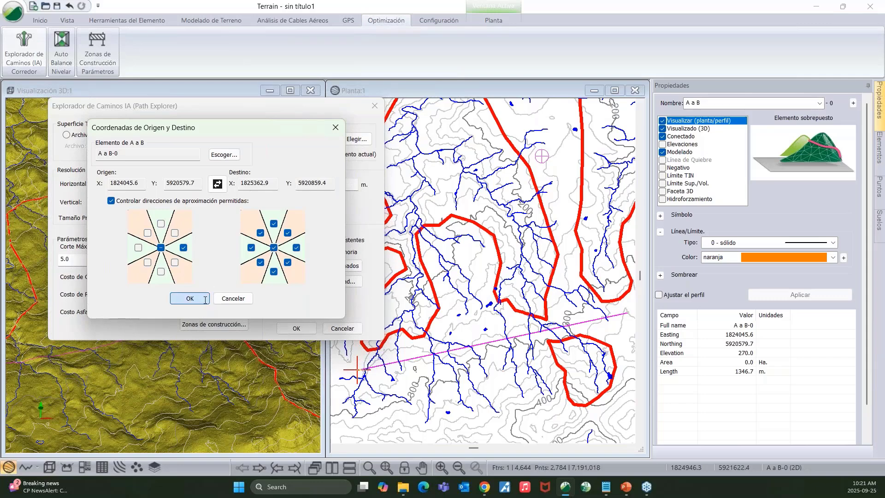
- Try to generate routes with the path explorer and check its grade limits
click(293, 330)
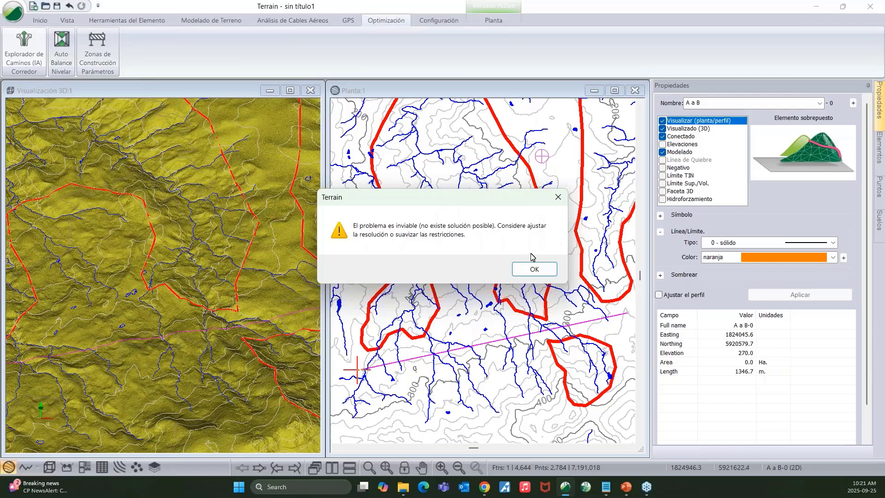
click(533, 269)
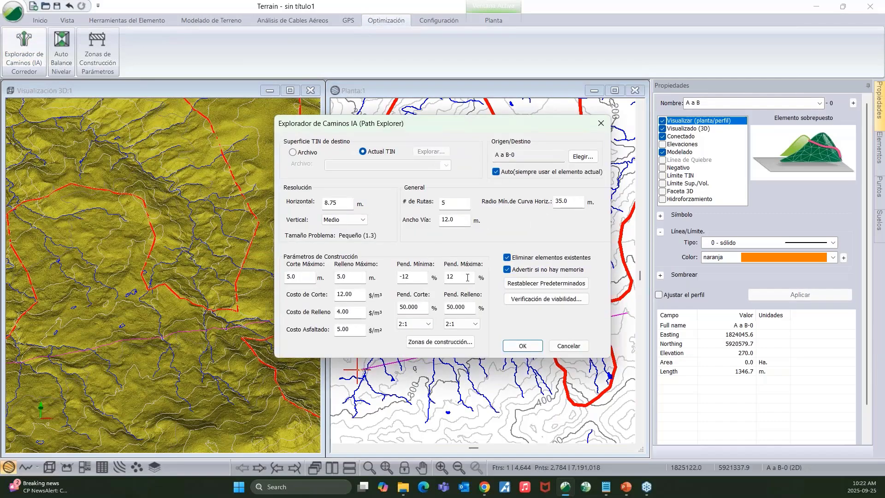
click(414, 277)
click(599, 125)
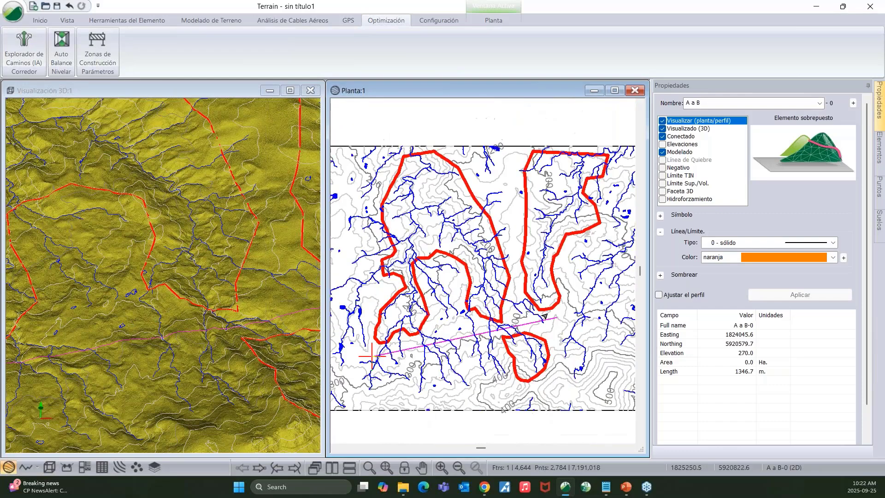
- Enable mouse point editing in the 3D view and move the A a B line's B endpoint to about easting 1825381, northing 5920789
click(221, 340)
scroll(183, 302, up, 4)
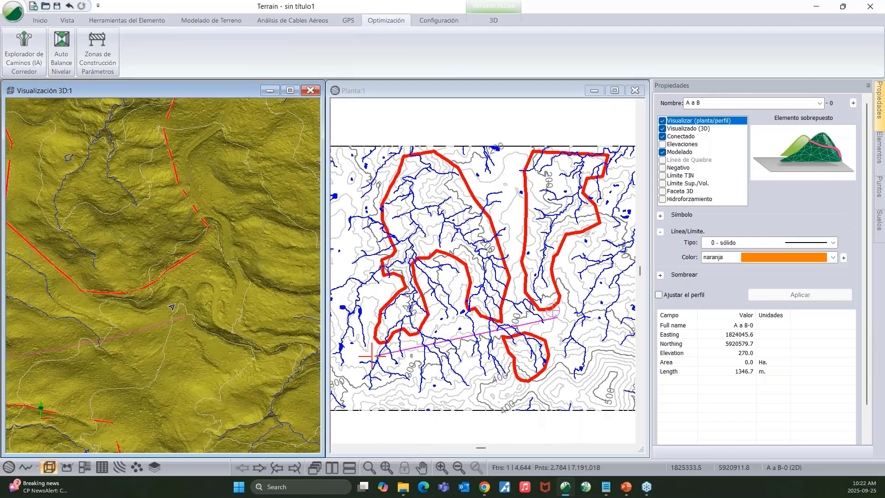
scroll(183, 301, up, 4)
right_click(182, 303)
click(207, 317)
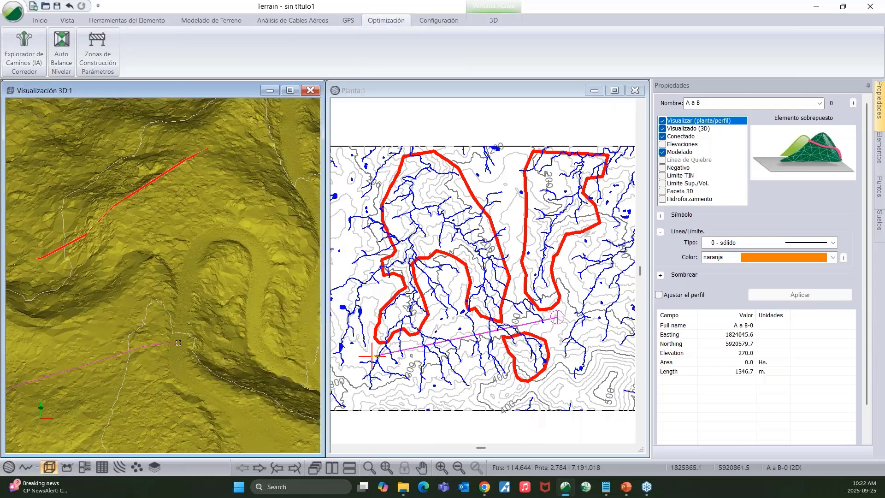
mouse_move(176, 343)
mouse_down()
mouse_move(180, 318)
mouse_move(186, 331)
mouse_up()
middle_drag(188, 330, 174, 224)
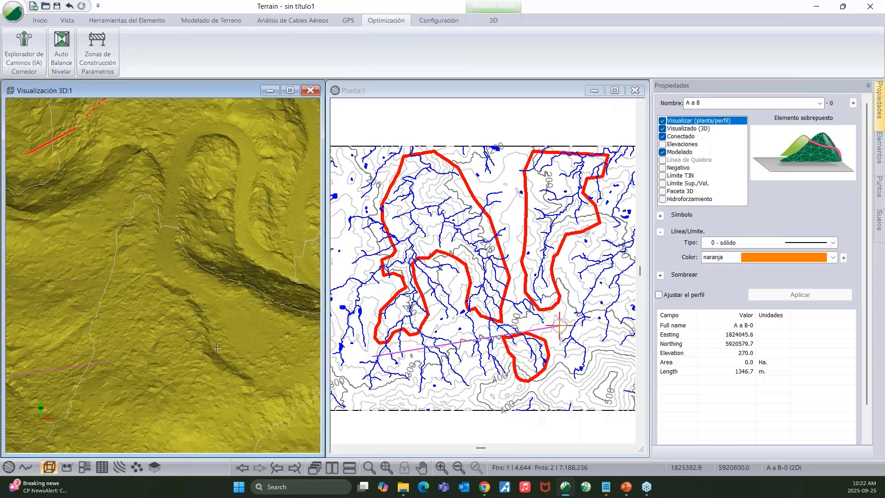
click(214, 365)
- Move the line's B endpoint west to about easting 1825232, northing 5920888 and switch the 3D view back to mouse selection
scroll(208, 319, down, 5)
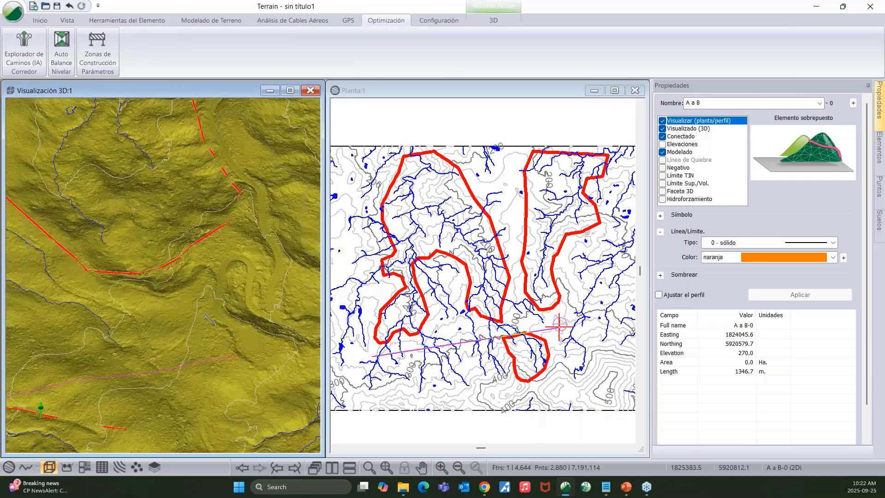
scroll(208, 319, down, 1)
middle_drag(106, 333, 226, 305)
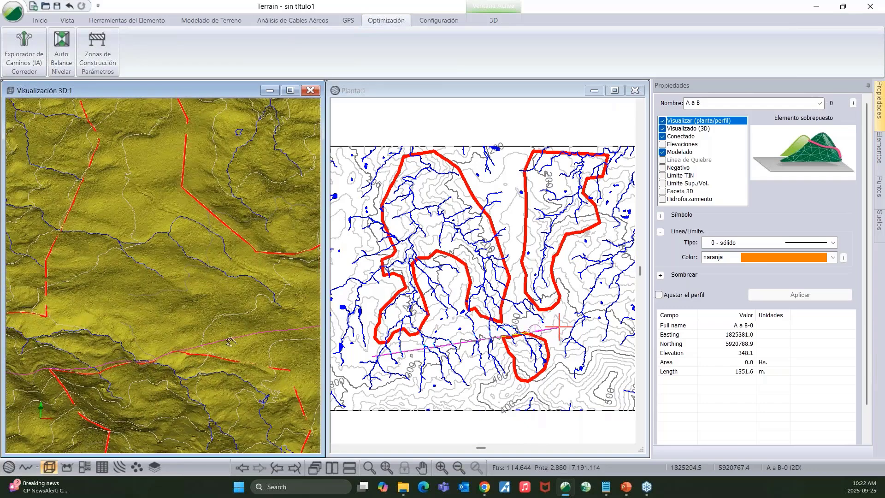
middle_drag(175, 243, 180, 292)
middle_drag(255, 295, 88, 310)
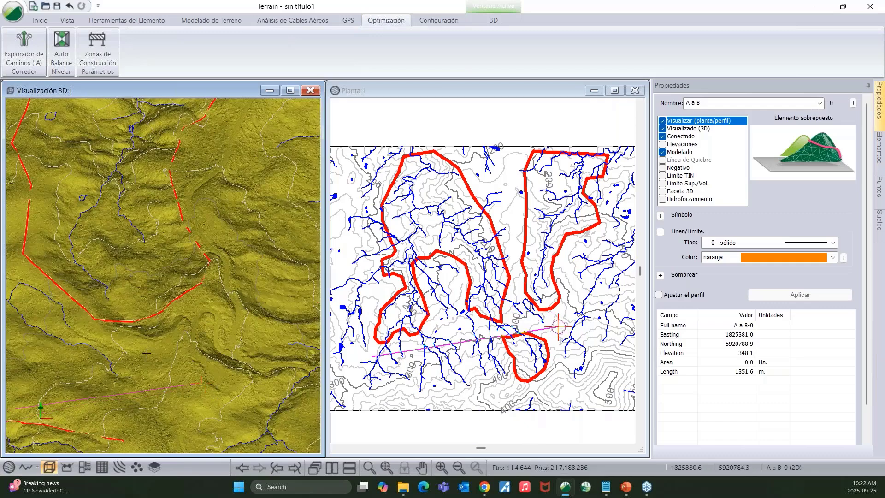
drag(98, 337, 92, 336)
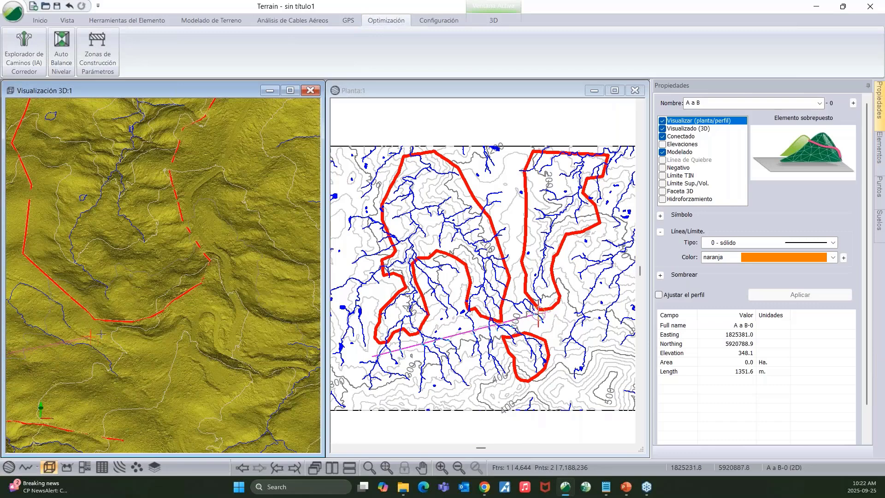
middle_drag(75, 322, 271, 326)
right_click(79, 159)
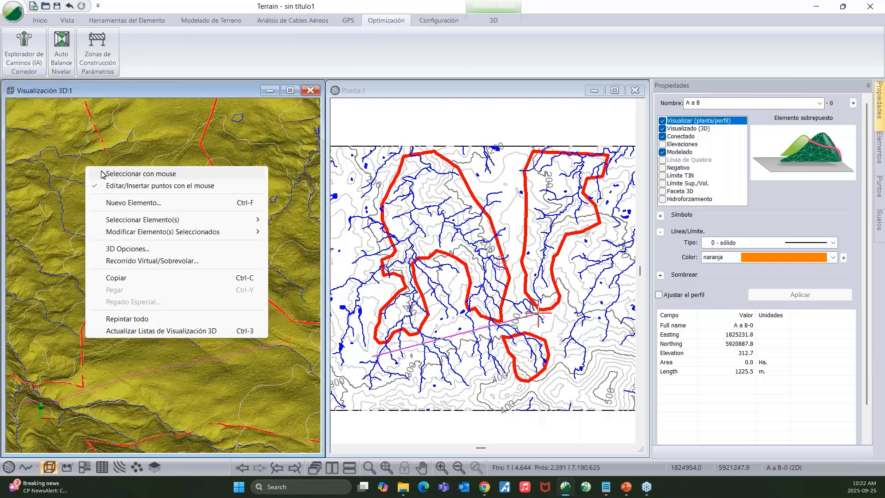
click(120, 173)
- Reopen the AI path explorer and review the maximum grade and the restricted polygon zone's elements
click(28, 59)
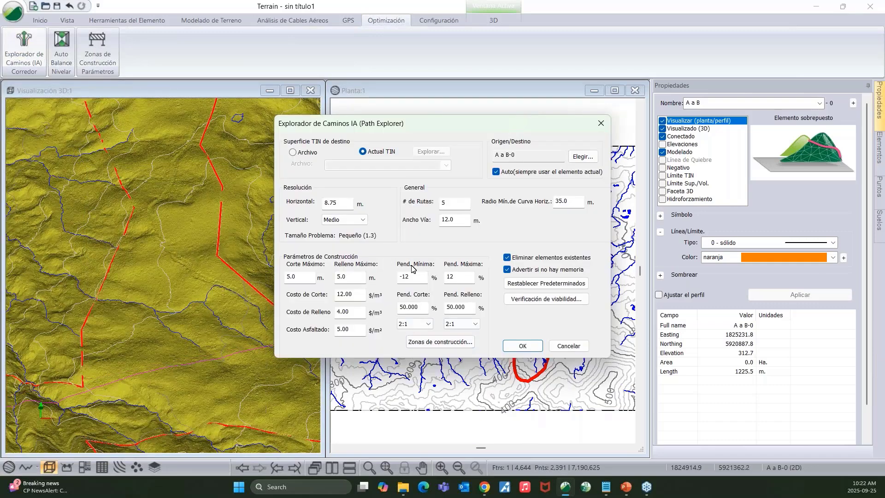
click(455, 276)
click(413, 345)
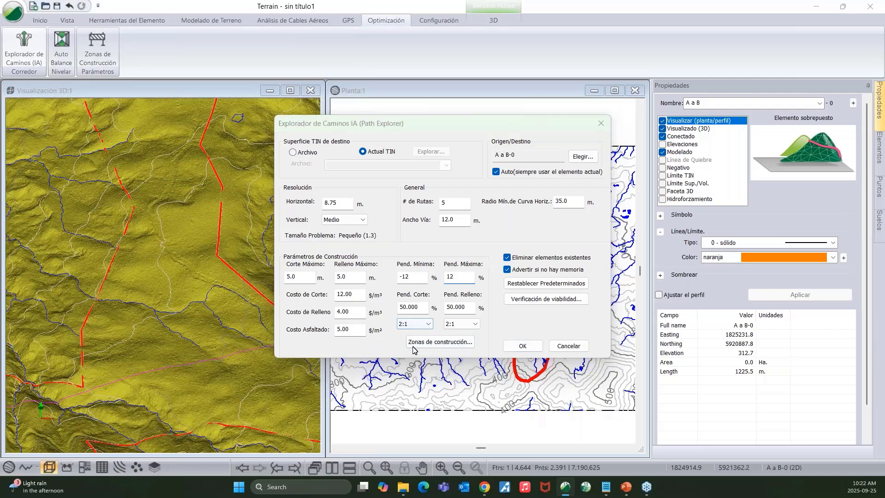
click(313, 179)
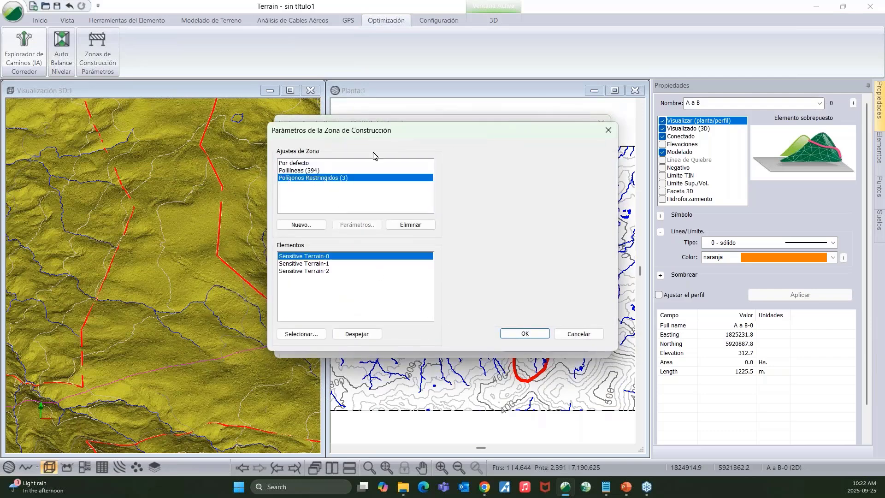
drag(407, 130, 252, 126)
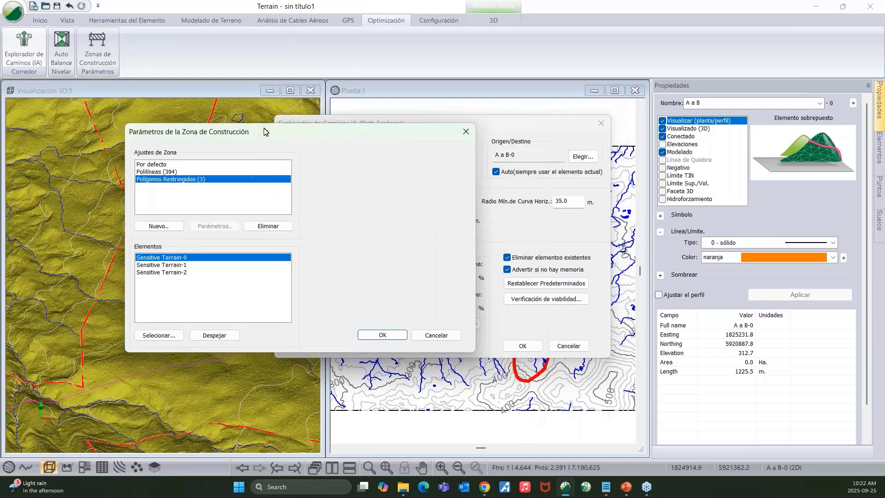
click(368, 328)
- Check the origin and destination approach directions and try to generate routes to the relocated B endpoint
click(583, 157)
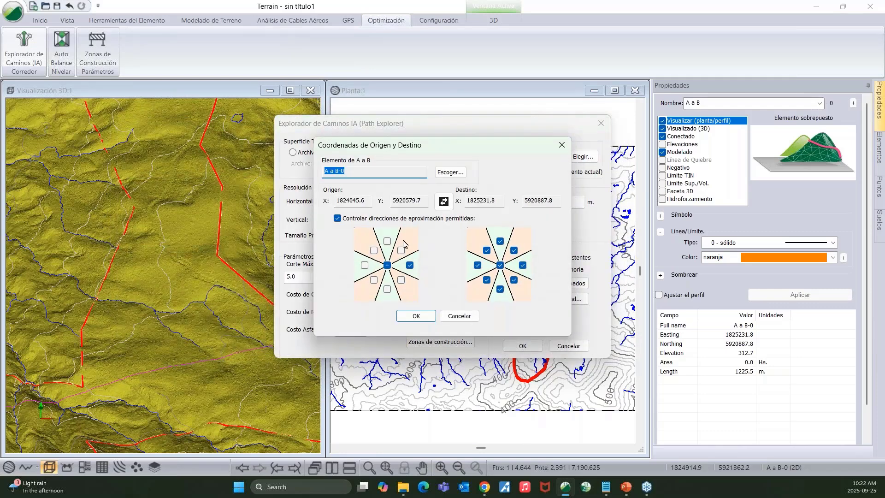
click(416, 315)
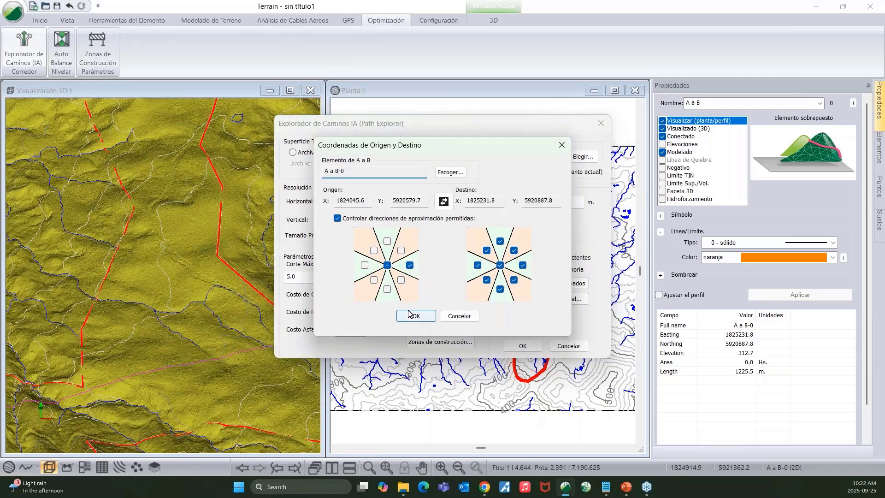
click(523, 346)
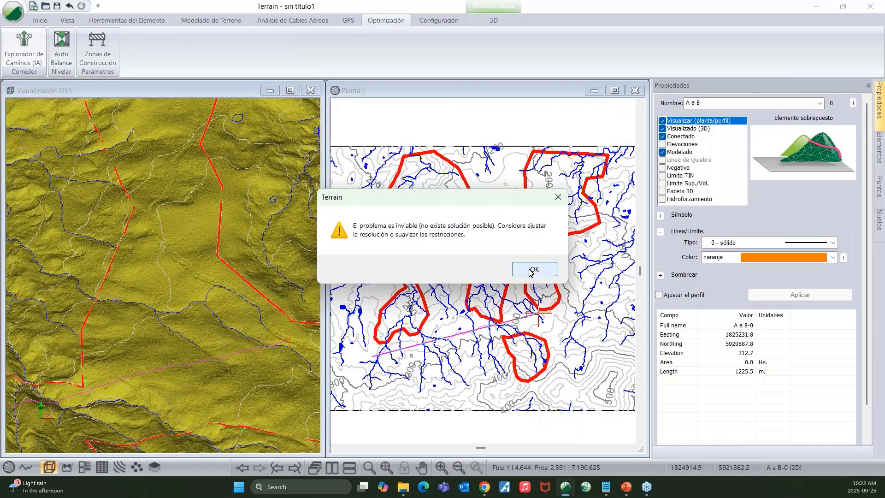
click(532, 270)
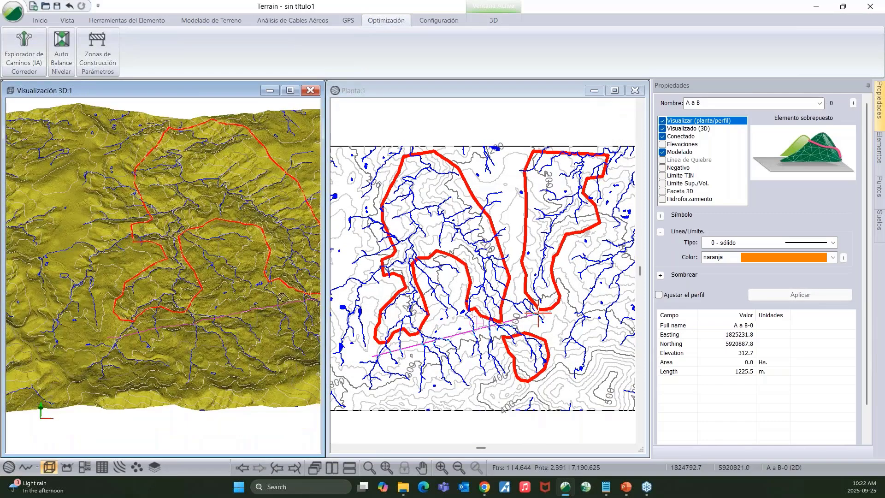
- Move the A a B line's A endpoint in the 3D view to about easting 1824210, northing 5920565 and return to mouse selection
scroll(135, 239, up, 5)
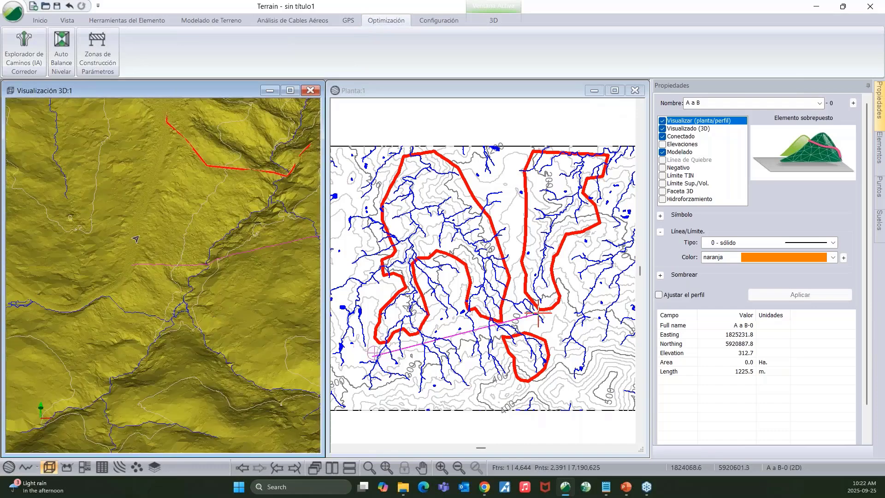
right_click(137, 235)
click(142, 254)
click(133, 265)
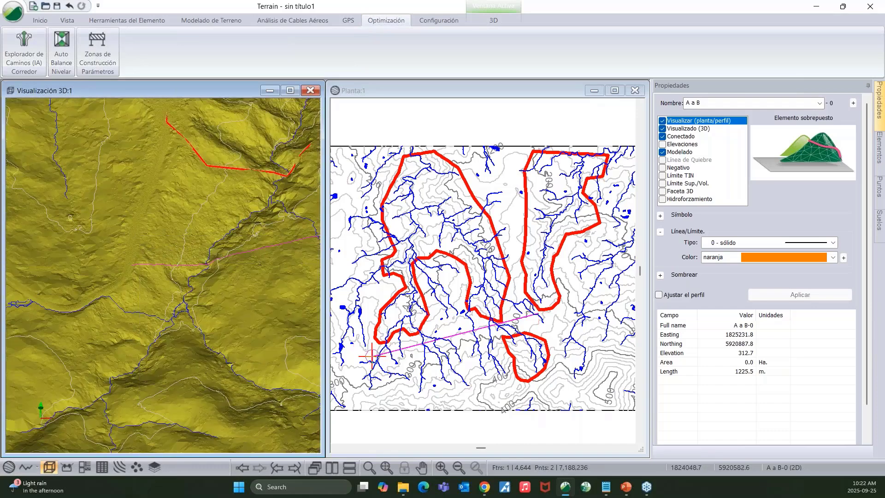
middle_drag(242, 193, 134, 238)
scroll(153, 327, down, 3)
scroll(205, 348, up, 3)
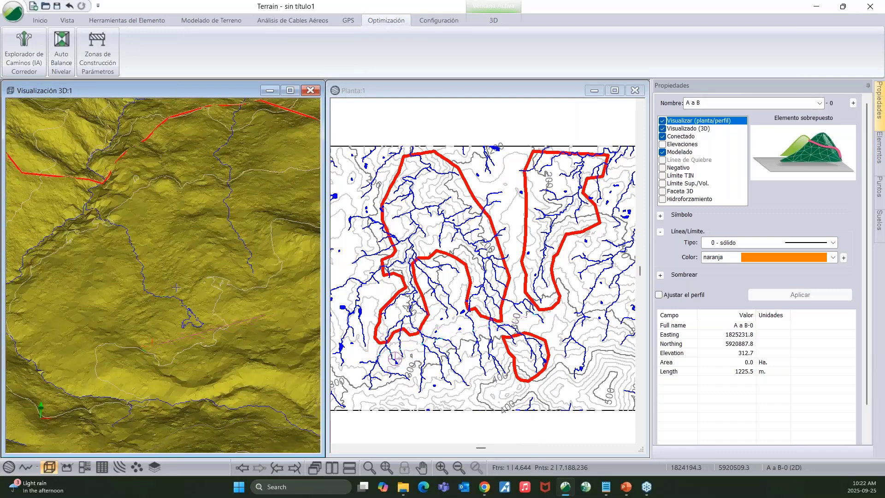
click(176, 287)
scroll(203, 255, down, 4)
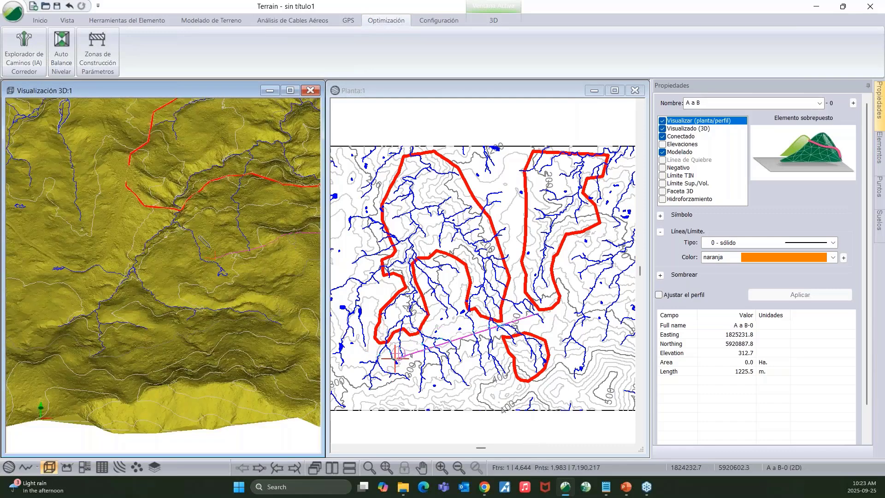
right_click(211, 239)
click(231, 246)
- Run the AI path explorer for 5 routes along the A a B line and accept the solutions found
click(24, 51)
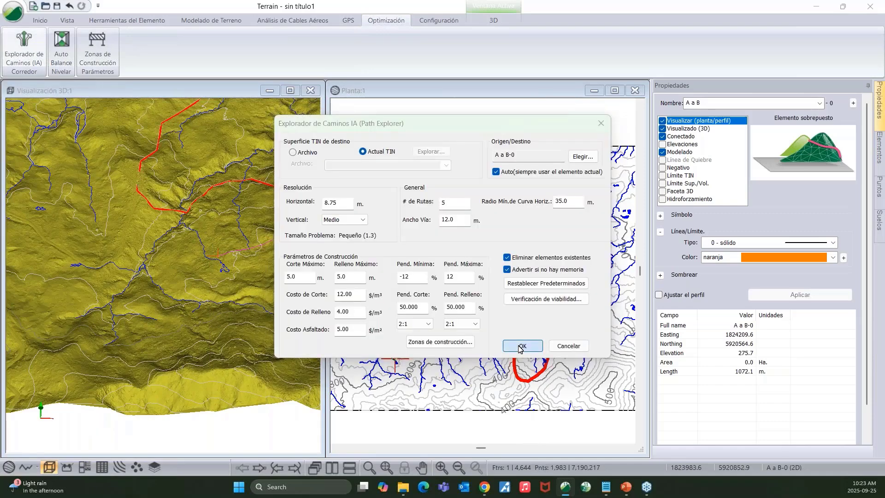
click(521, 346)
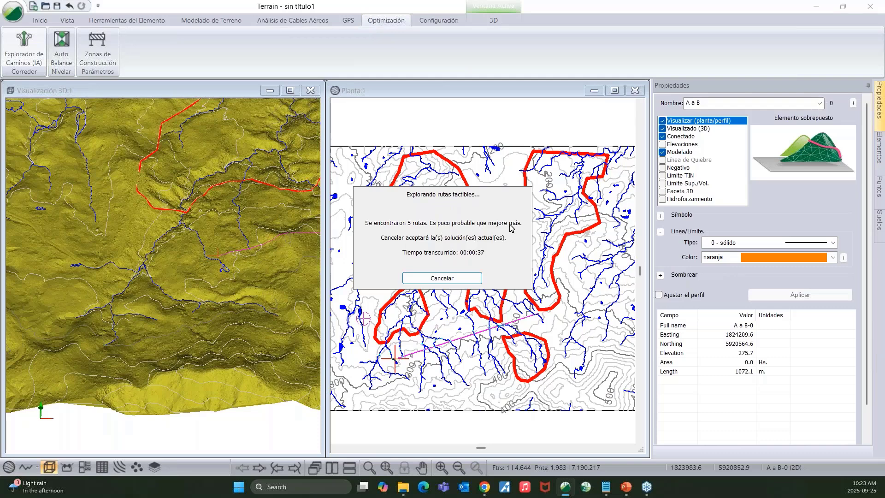
click(448, 275)
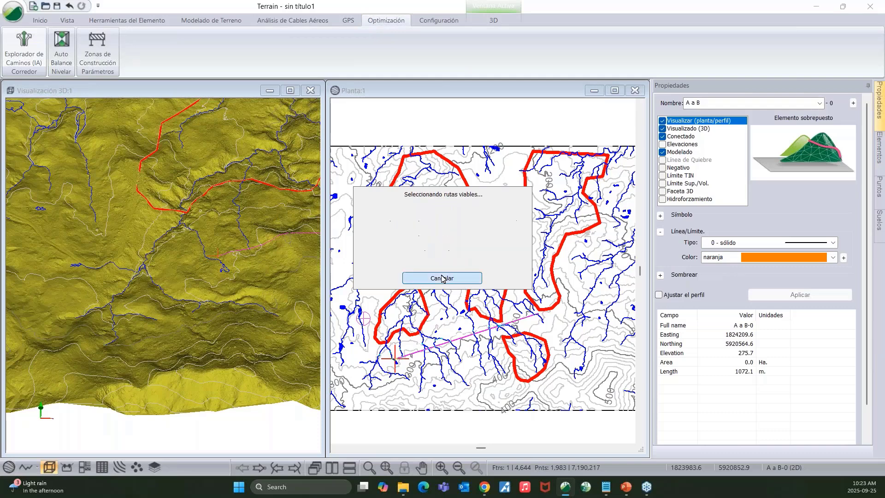
click(484, 274)
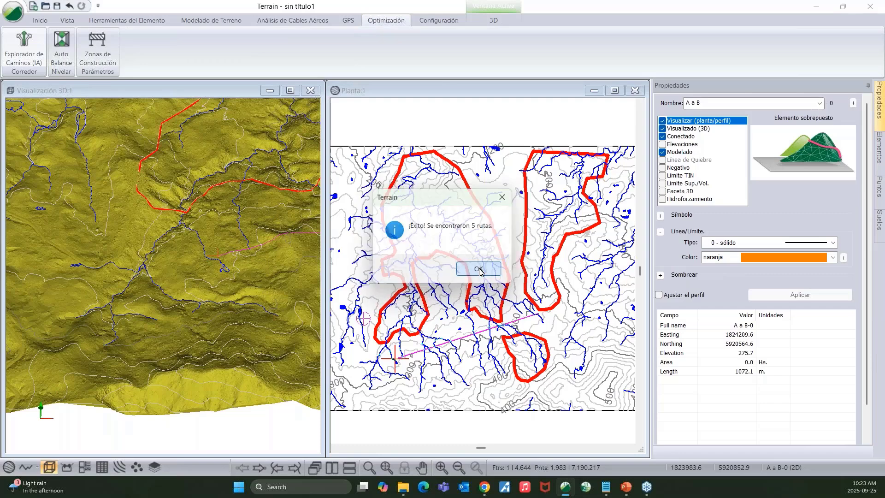
- Examine the generated routes against the streams and restricted polygons in plan view, and review the path explorer's parameters
middle_drag(447, 342, 461, 326)
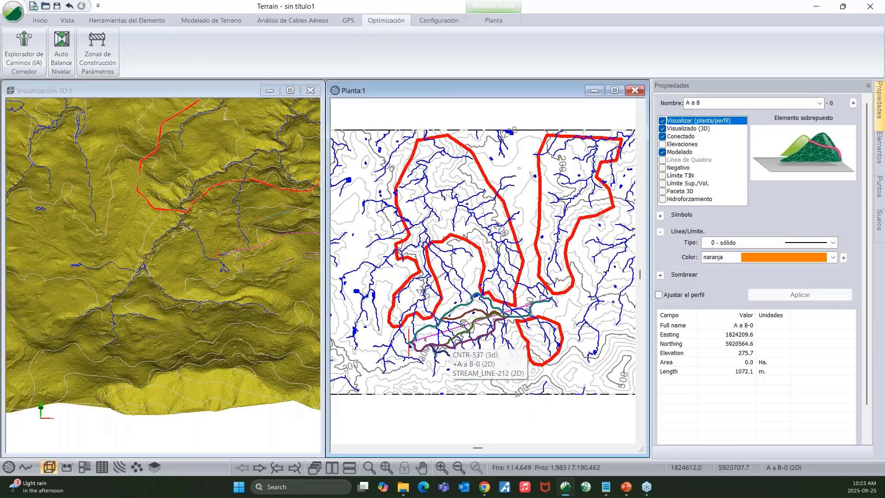
scroll(411, 346, up, 2)
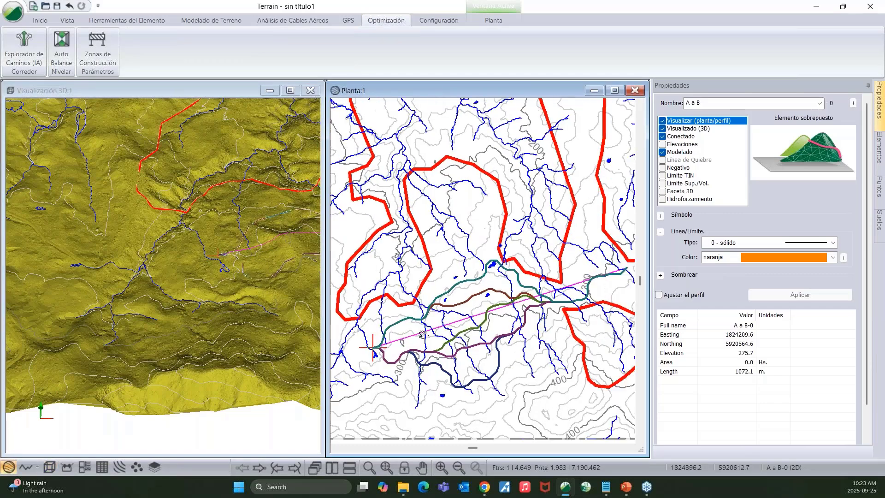
middle_drag(512, 318, 479, 326)
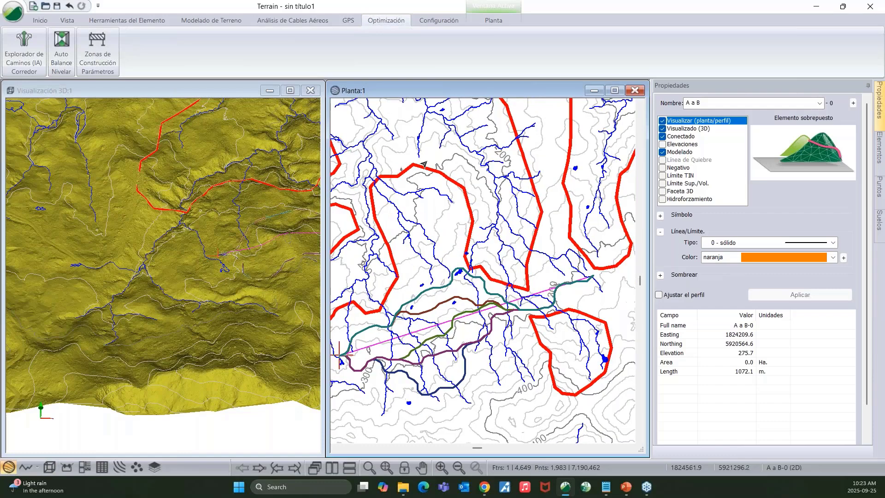
middle_drag(394, 279, 448, 247)
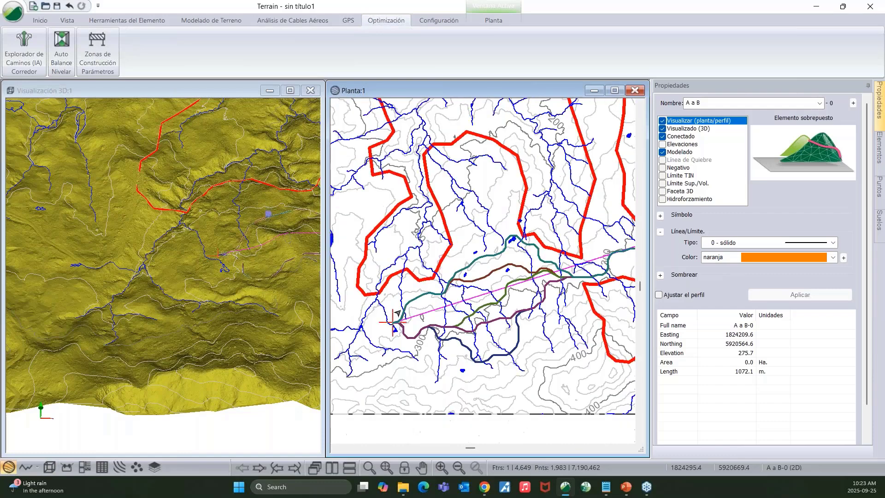
middle_drag(479, 314, 405, 323)
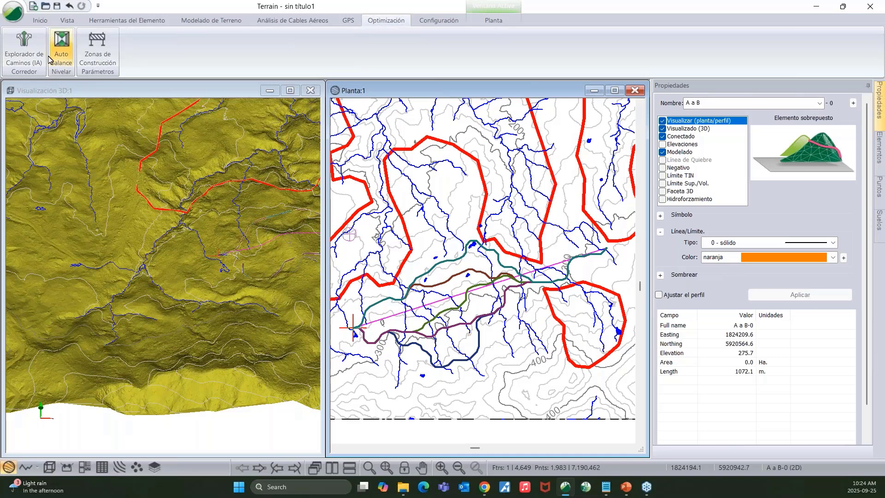
click(28, 54)
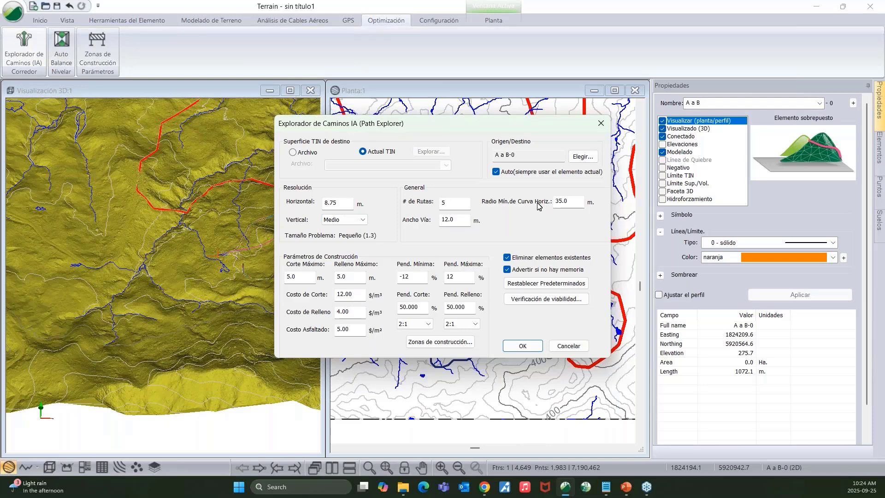
click(566, 345)
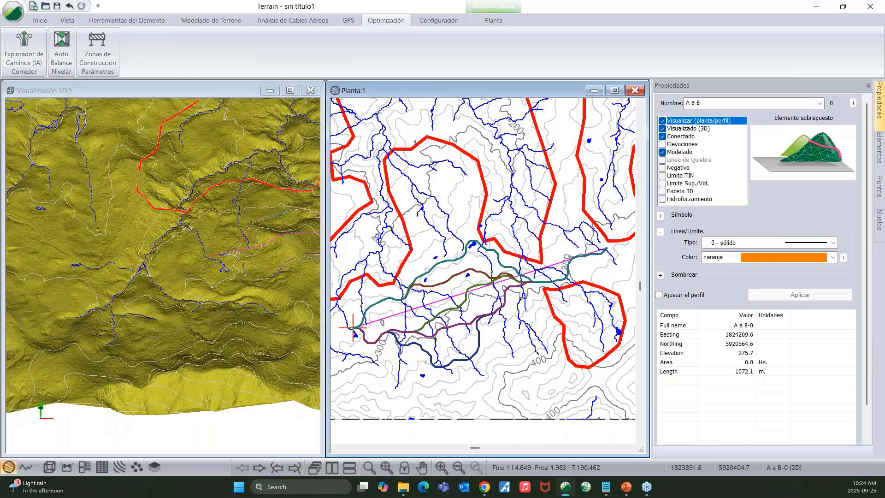
key(alt+Tab)
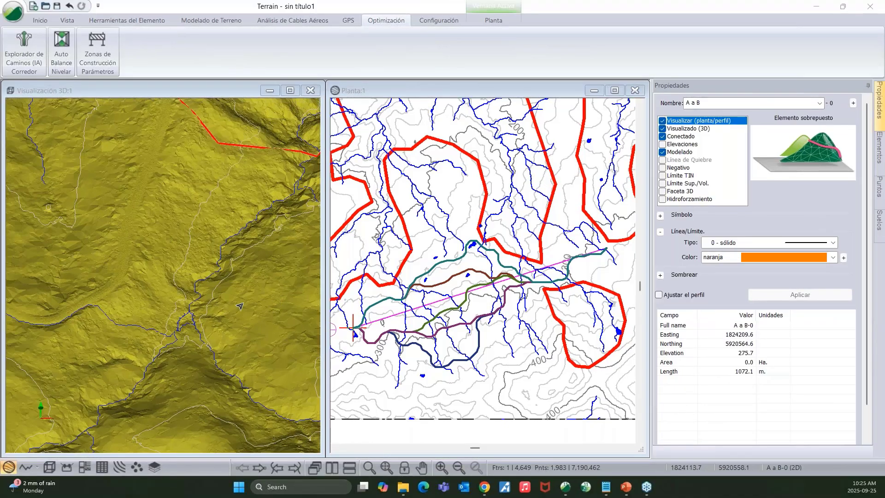
scroll(235, 310, up, 3)
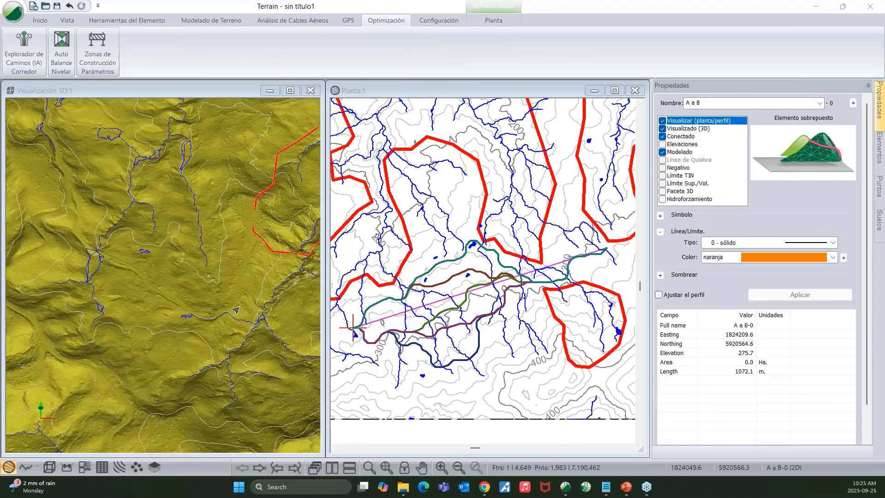
scroll(235, 310, down, 3)
click(235, 310)
scroll(235, 310, down, 4)
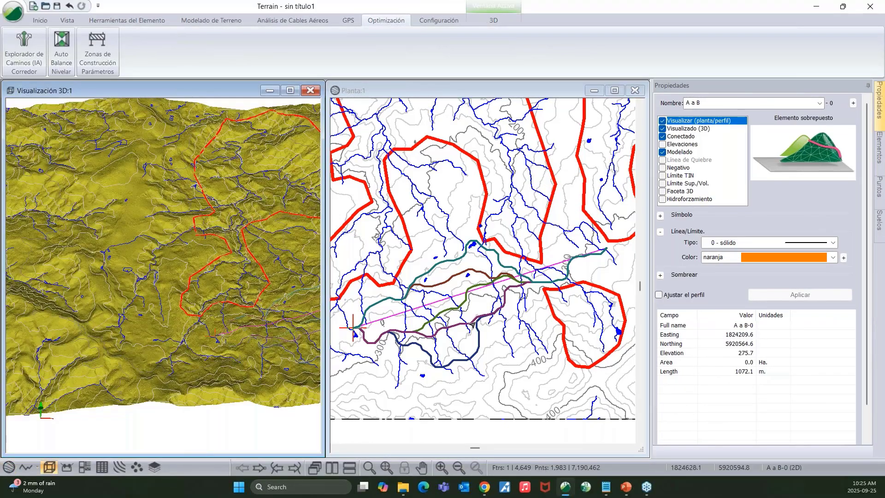
- Save the terrain model under the name Topo Webinar in the Datos folder
click(40, 20)
click(14, 17)
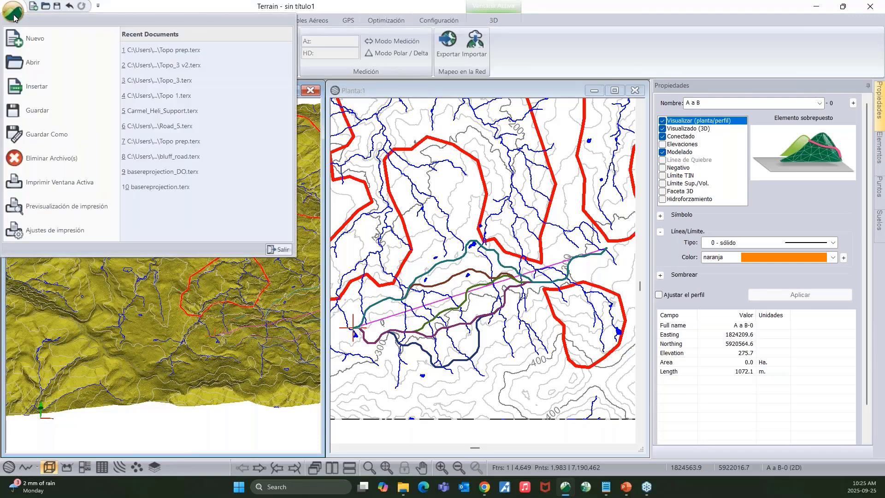
click(52, 143)
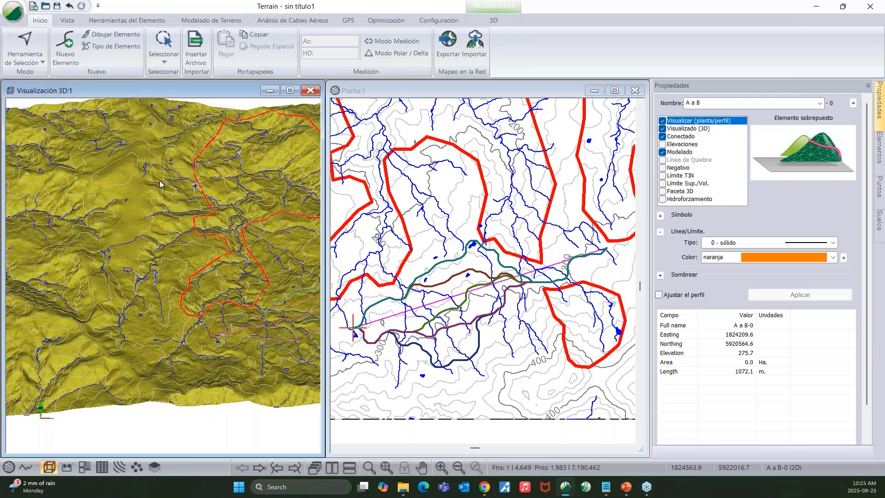
text(T)
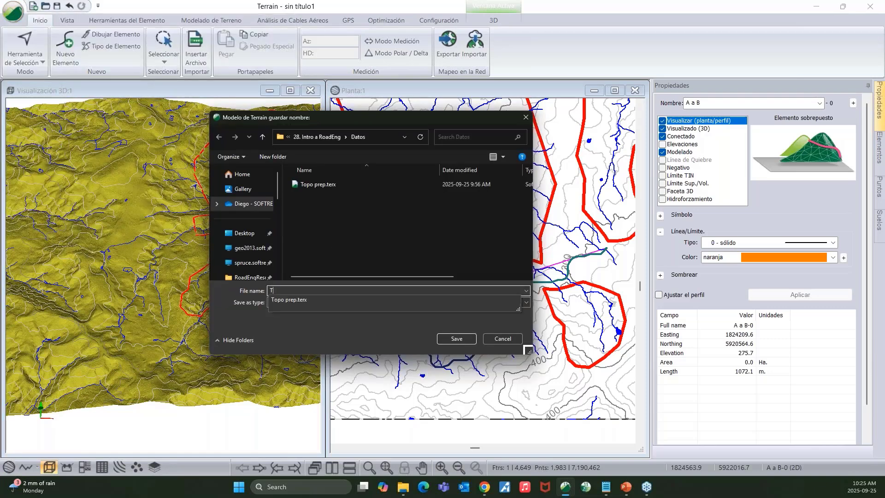
text(opo)
text(Webinar)
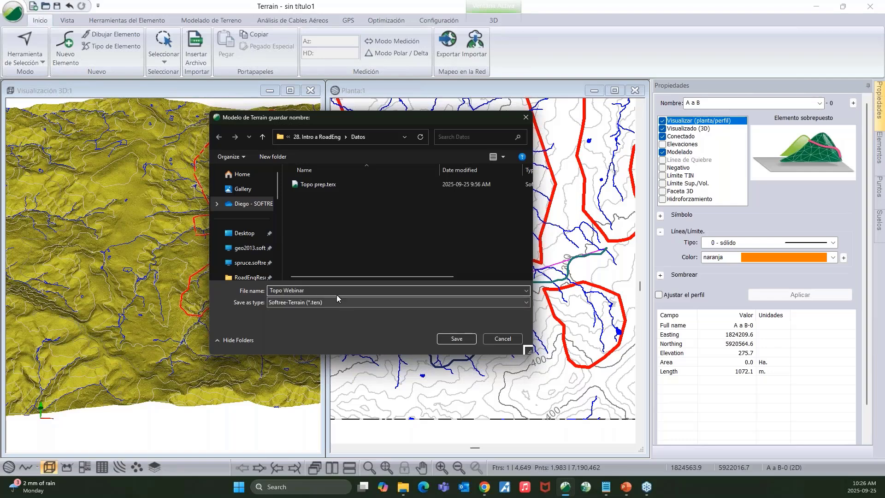
click(454, 339)
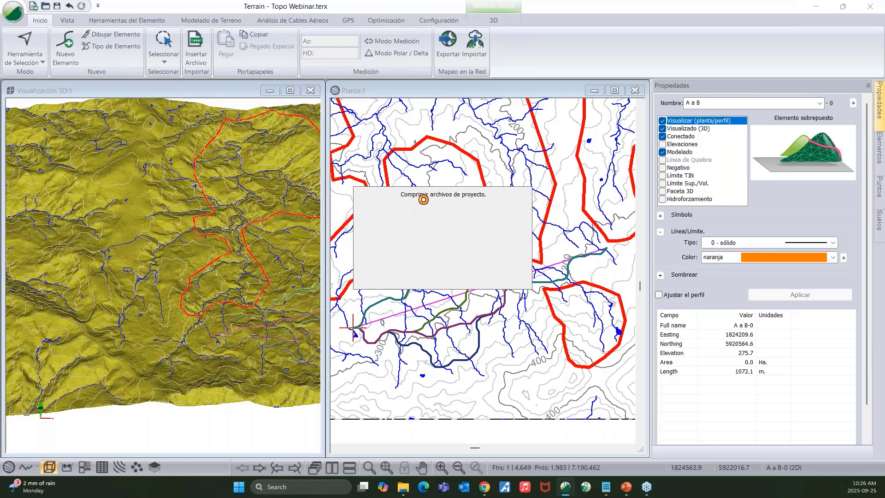
- Switch to RoadEng11 Location and start a new design with Topo Webinar.terx as the original ground surface
click(814, 8)
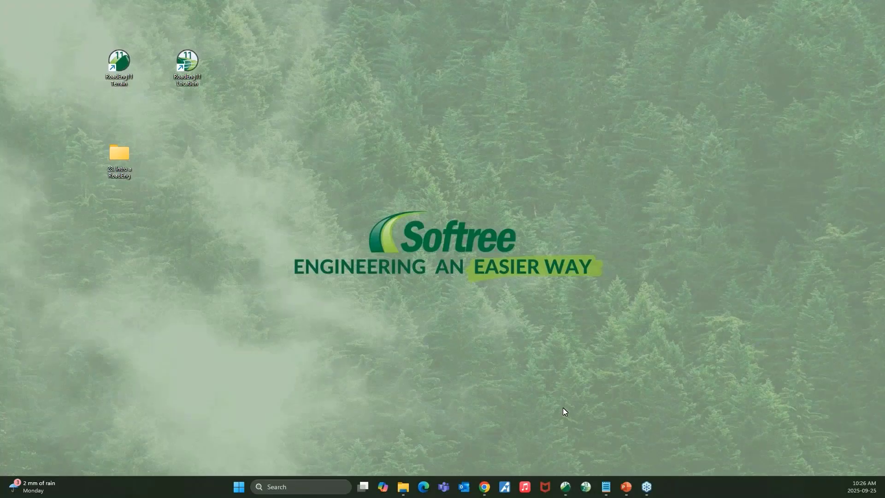
double_click(189, 61)
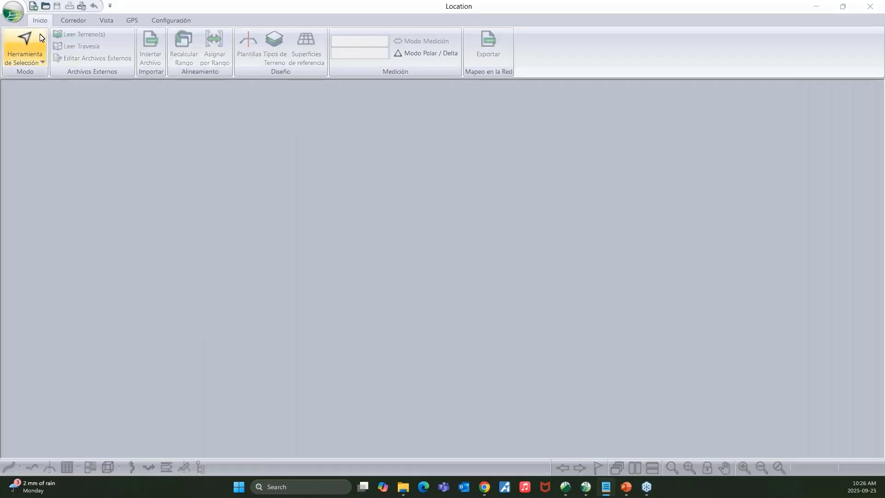
click(15, 17)
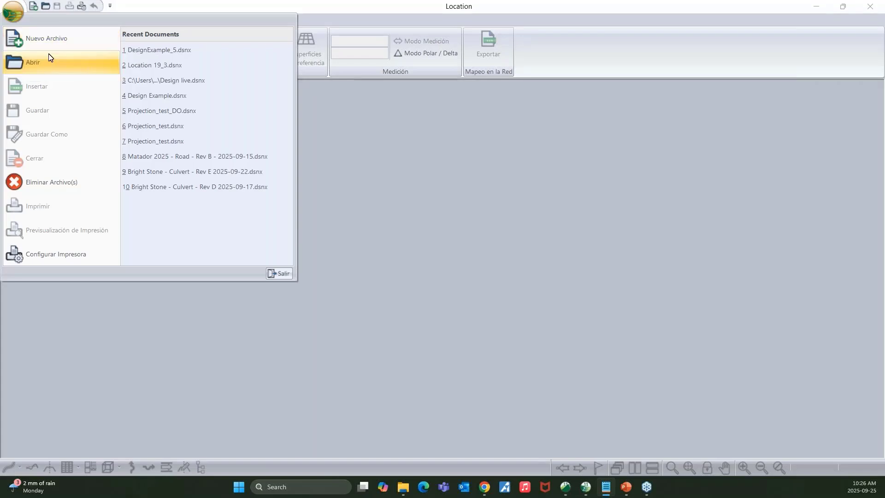
click(48, 39)
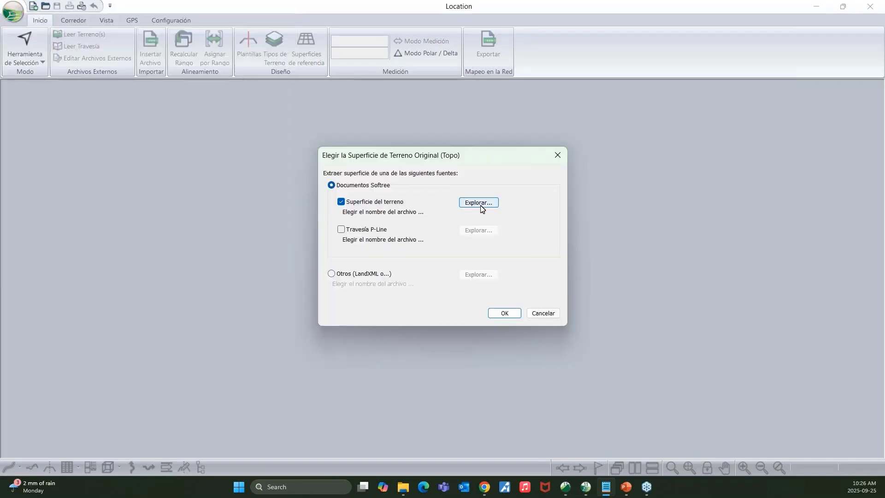
click(479, 203)
click(430, 252)
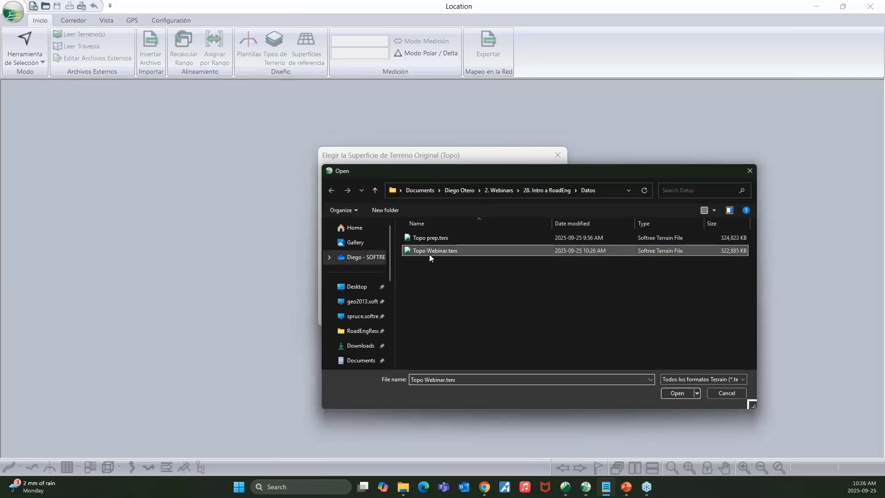
click(675, 393)
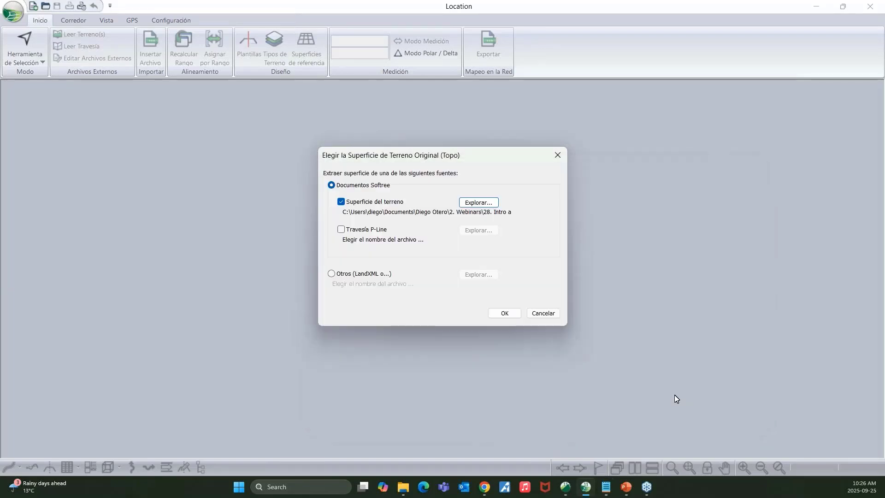
click(514, 314)
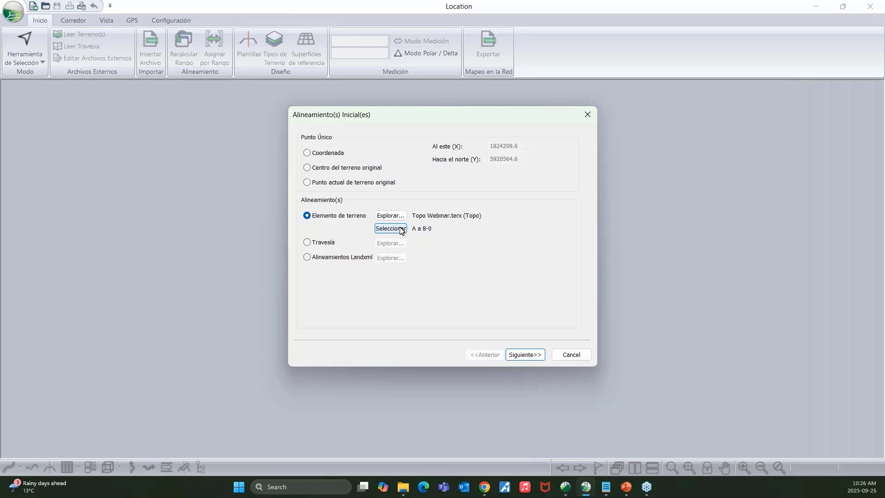
- Try the coordinate, terrain centre, current point and terrain element options as the source of the initial alignment
click(307, 168)
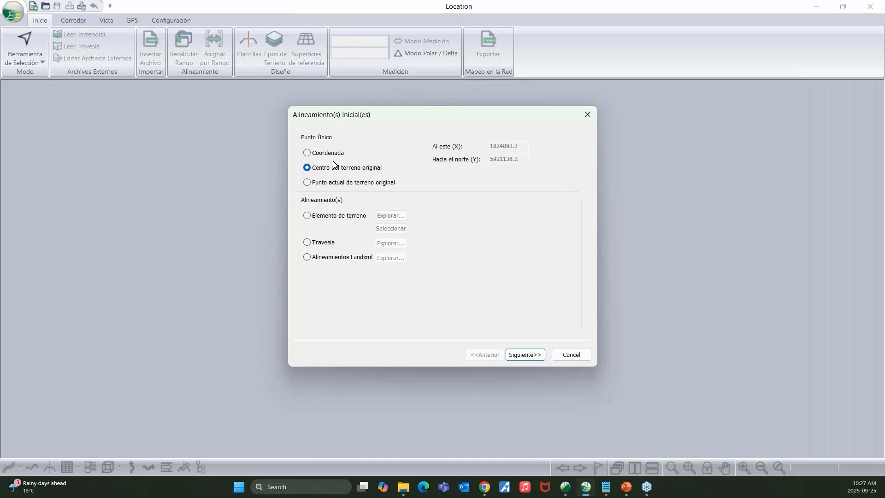
click(318, 158)
click(317, 183)
click(326, 170)
click(325, 216)
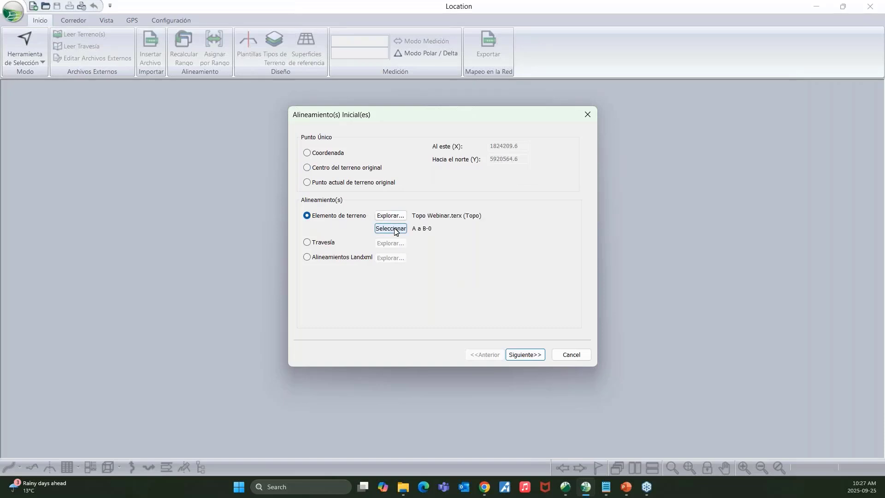
- Start the initial alignment at the centre of the original terrain and finish creating the new design
click(332, 168)
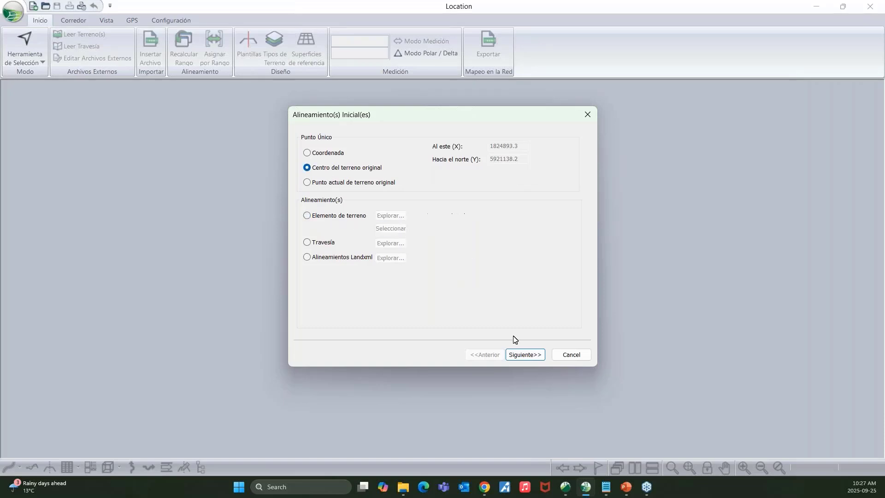
click(531, 355)
click(533, 355)
click(521, 355)
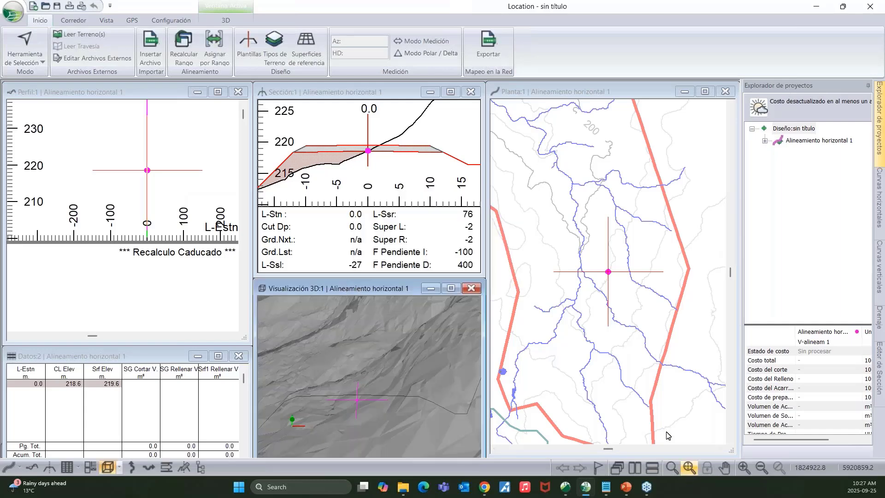
scroll(595, 275, down, 2)
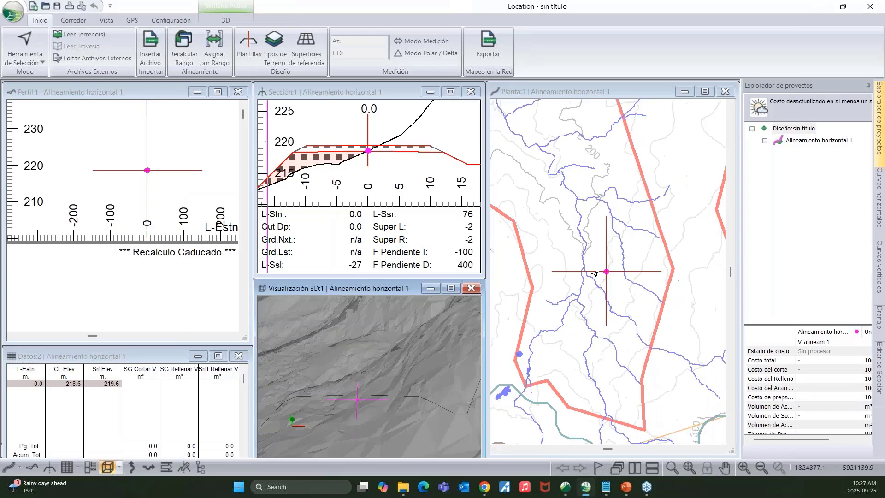
- Move the alignment's initial IP to the western starting point shared by the explored routes, using the Add/Edit IP tool
scroll(595, 274, down, 3)
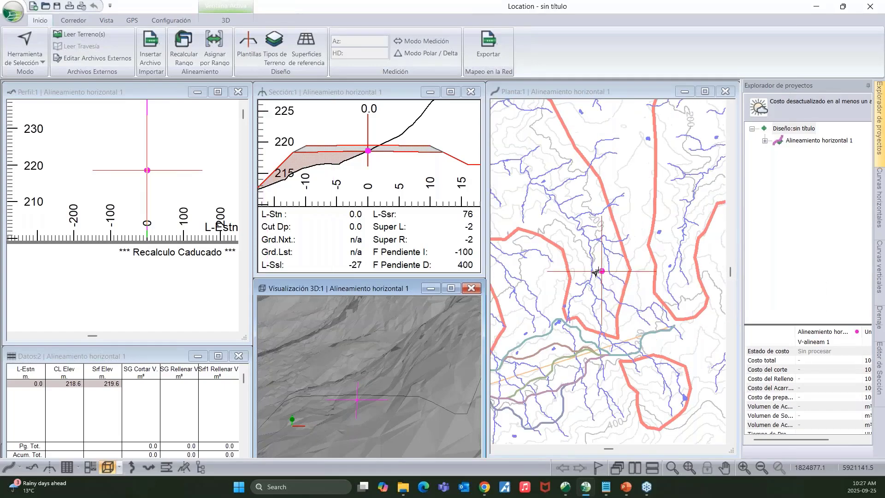
middle_drag(514, 379, 591, 333)
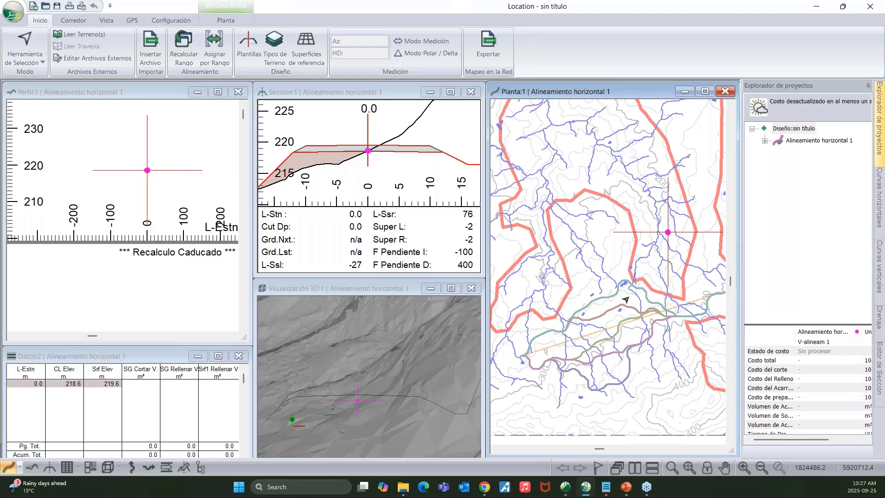
right_click(623, 190)
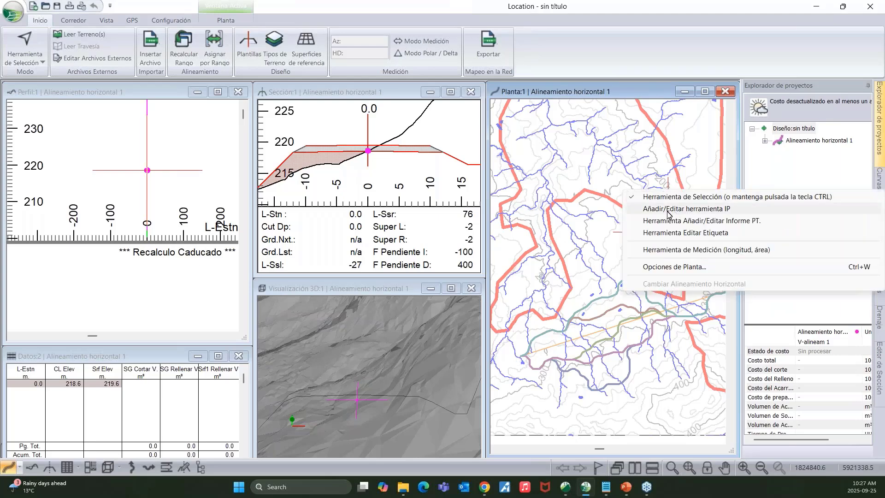
click(664, 210)
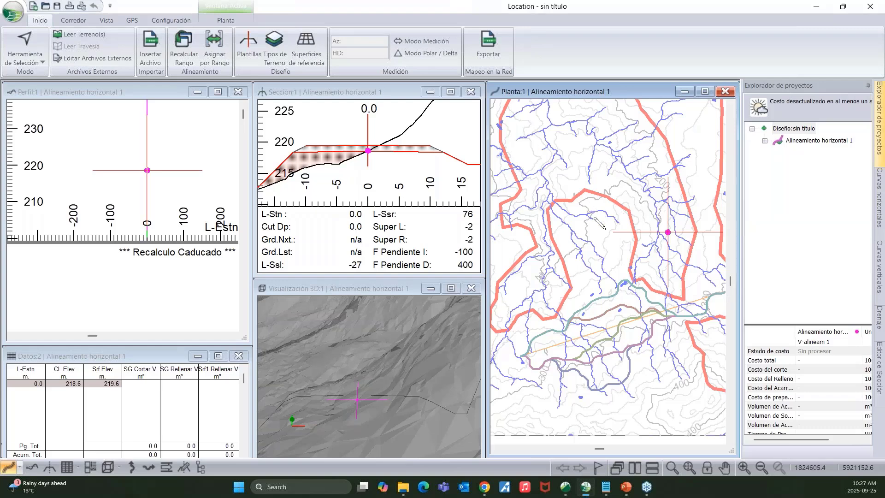
mouse_move(595, 218)
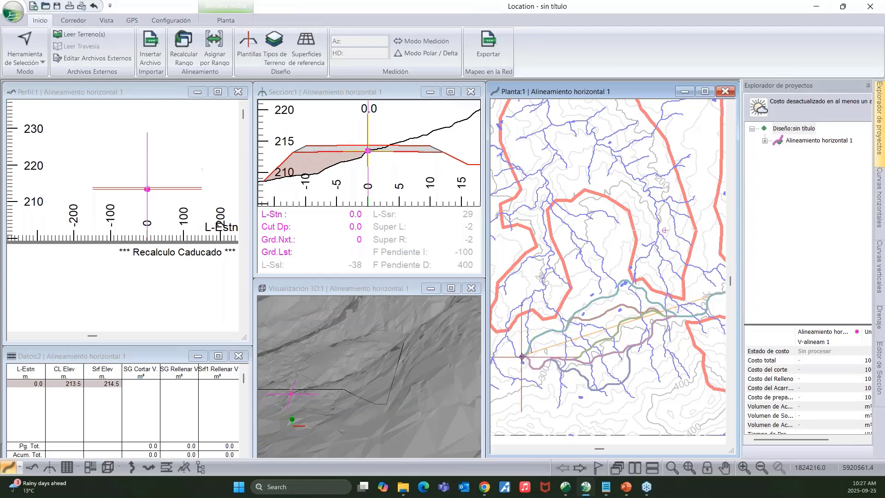
scroll(535, 346, up, 3)
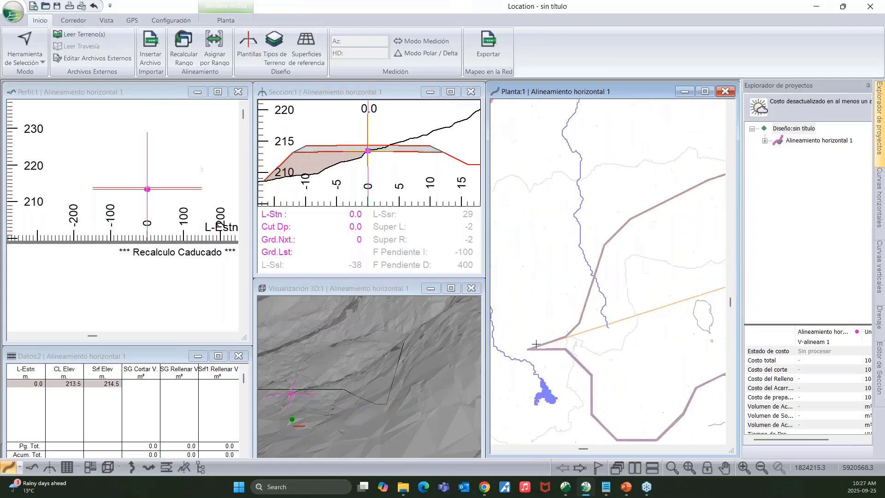
drag(536, 345, 528, 349)
scroll(510, 316, down, 1)
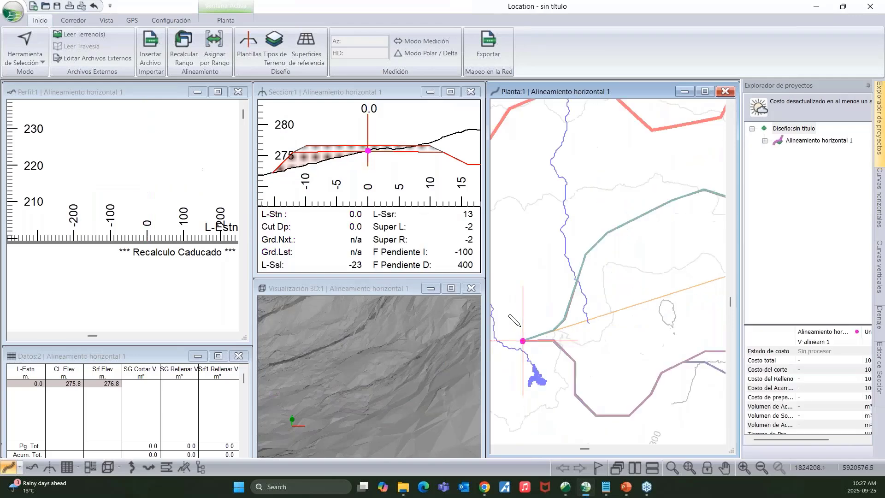
- Add a second IP about 77 m east of the alignment's starting point and return to the selection tool
scroll(521, 327, down, 3)
middle_drag(559, 325, 542, 318)
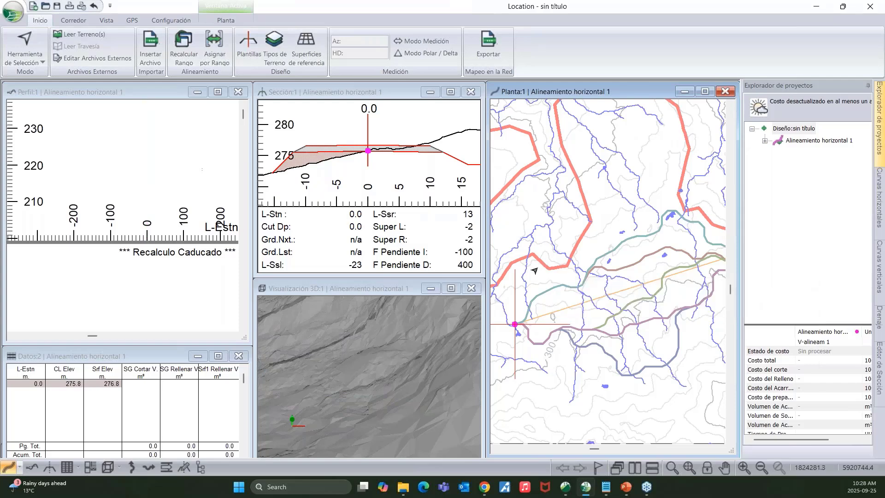
mouse_move(538, 311)
scroll(100, 192, down, 2)
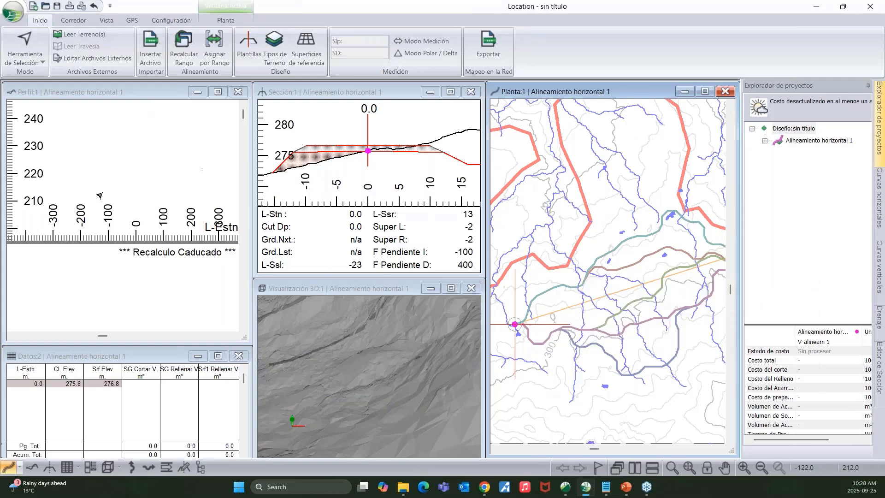
click(111, 170)
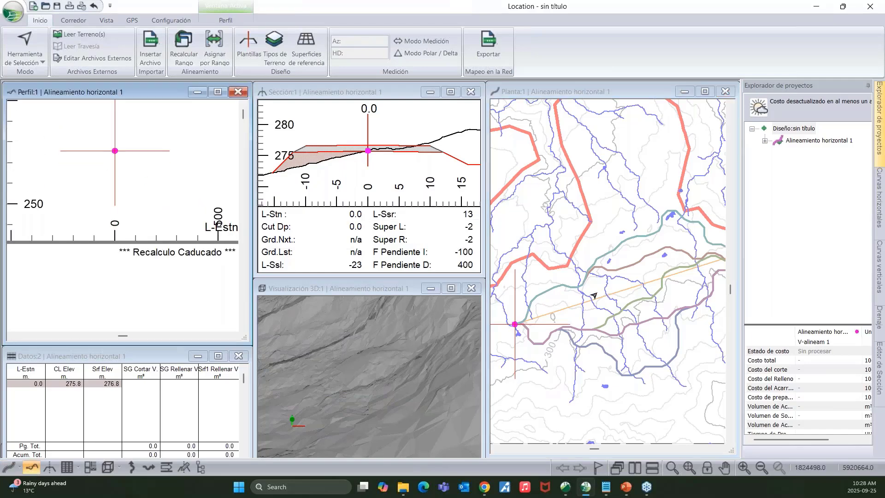
right_click(563, 300)
click(568, 311)
click(539, 317)
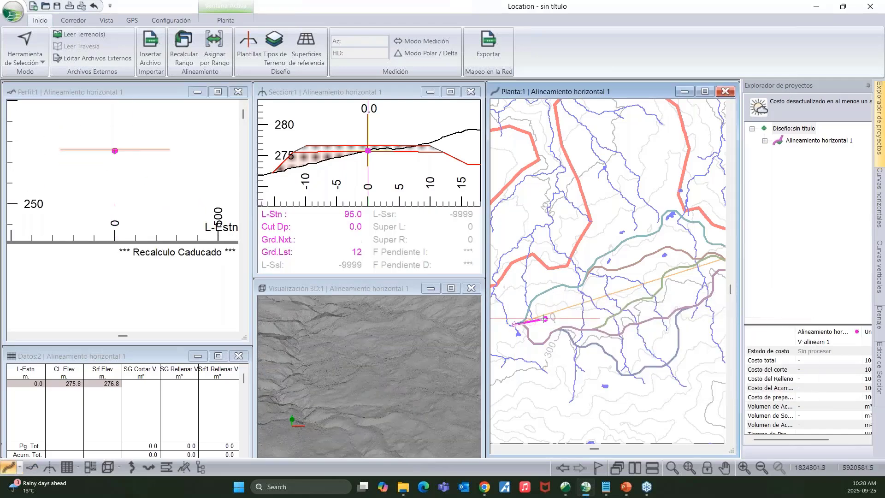
right_click(562, 198)
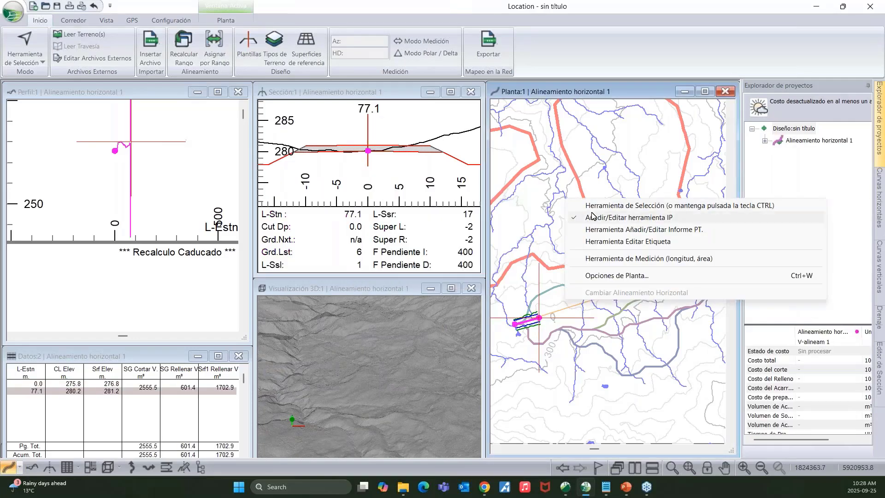
click(602, 206)
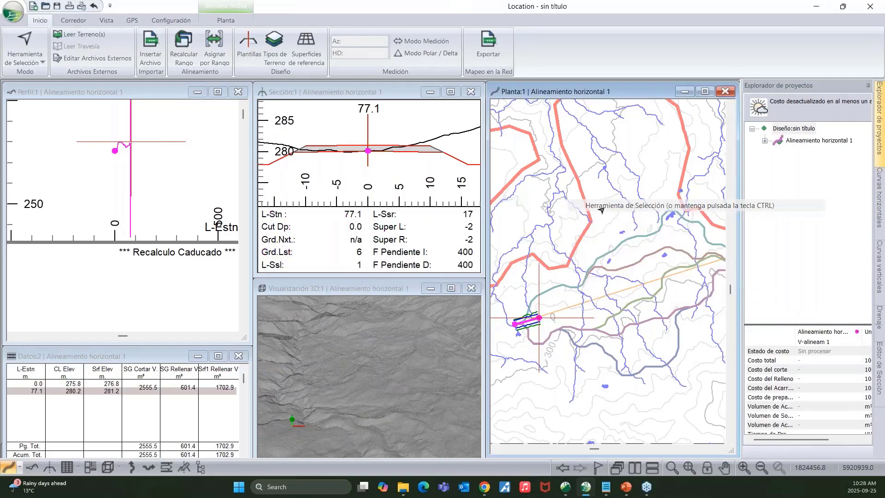
- Start a new design without saving the current one, using Topo Webinar.terx as the original ground surface
click(16, 18)
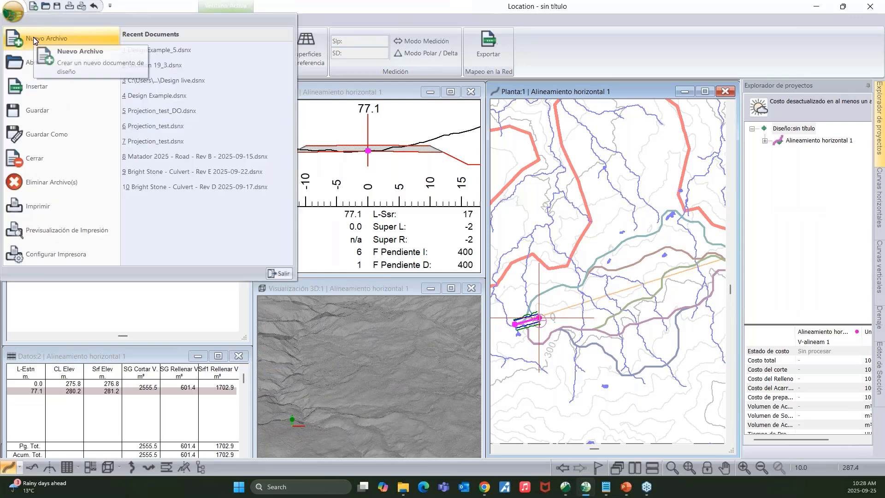
click(34, 40)
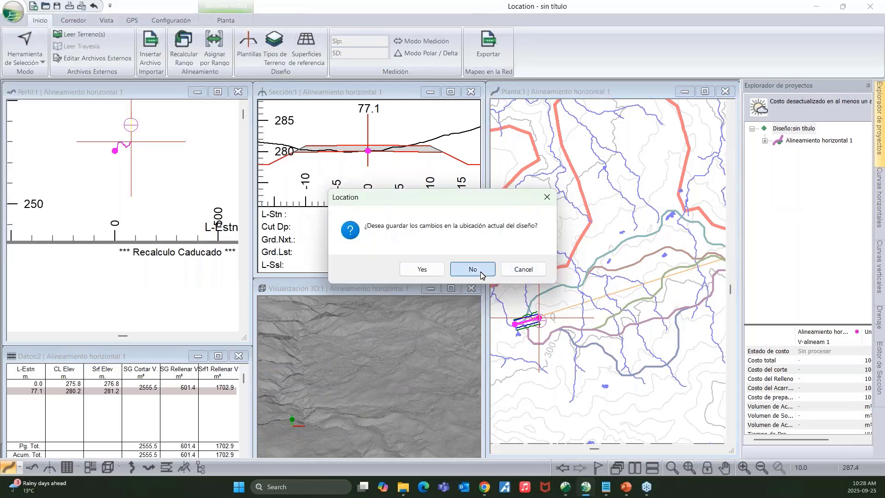
click(480, 272)
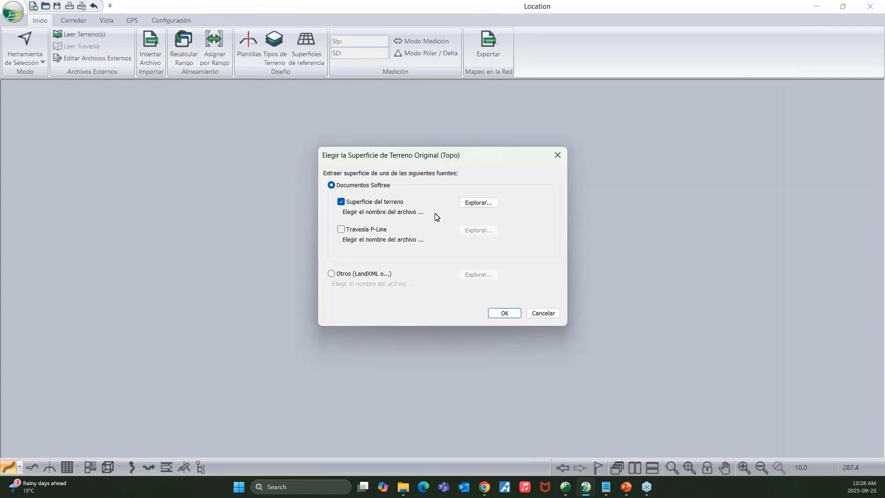
click(474, 206)
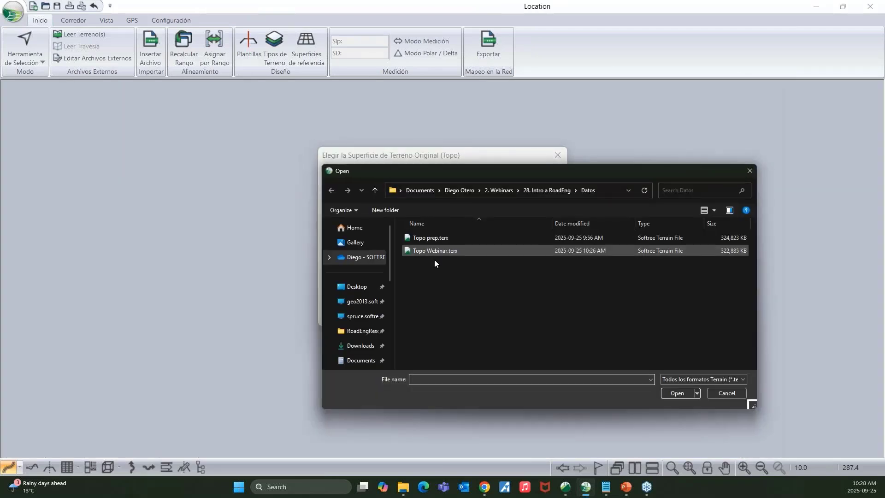
click(433, 249)
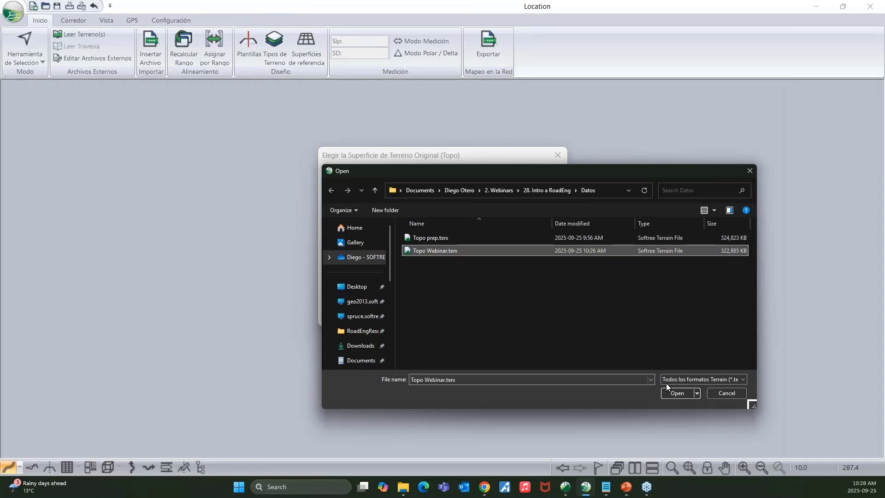
click(676, 394)
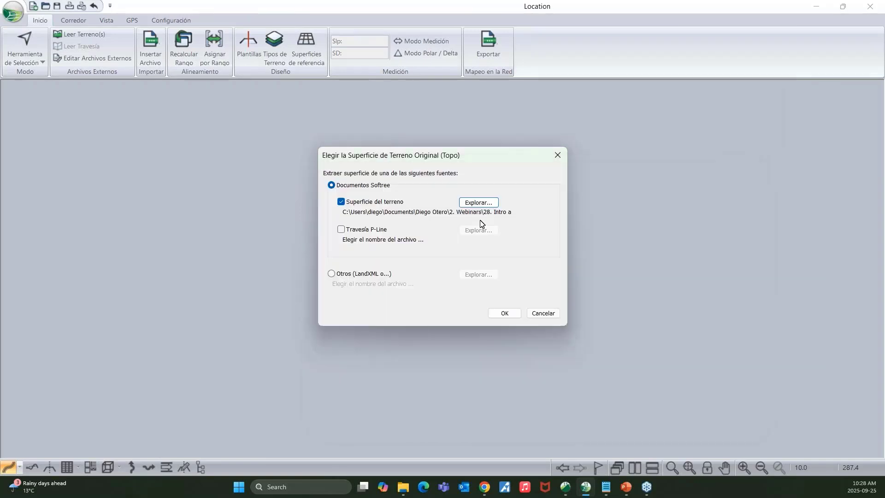
click(505, 314)
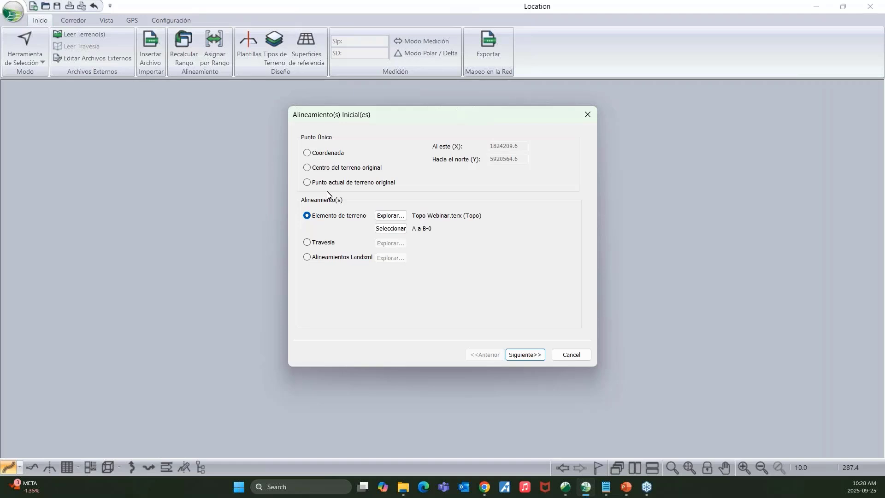
- Replace A a B-0 with terrain element .XPATH_309.97K-0 as the initial alignment and finish creating the design
click(391, 228)
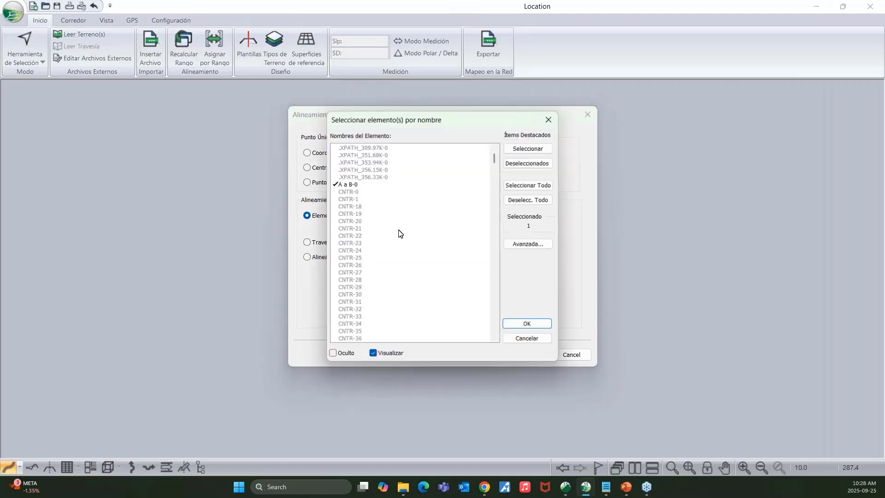
click(345, 185)
click(385, 148)
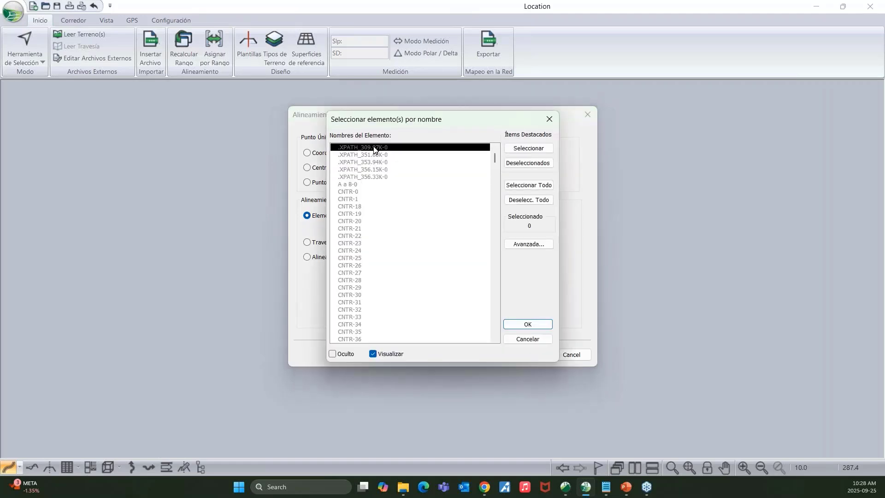
click(377, 148)
click(542, 325)
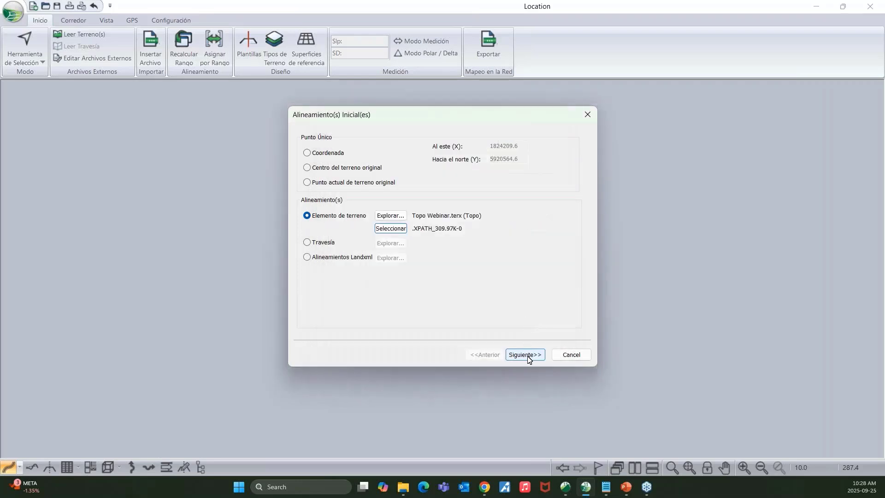
click(528, 355)
click(527, 356)
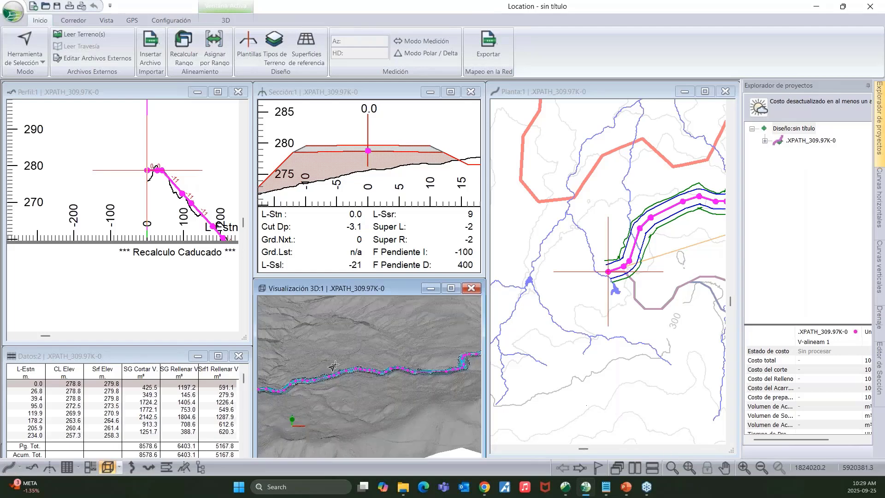
- Examine the imported route alignment from above in the 3D view and along its length in the plan view
drag(335, 364, 340, 437)
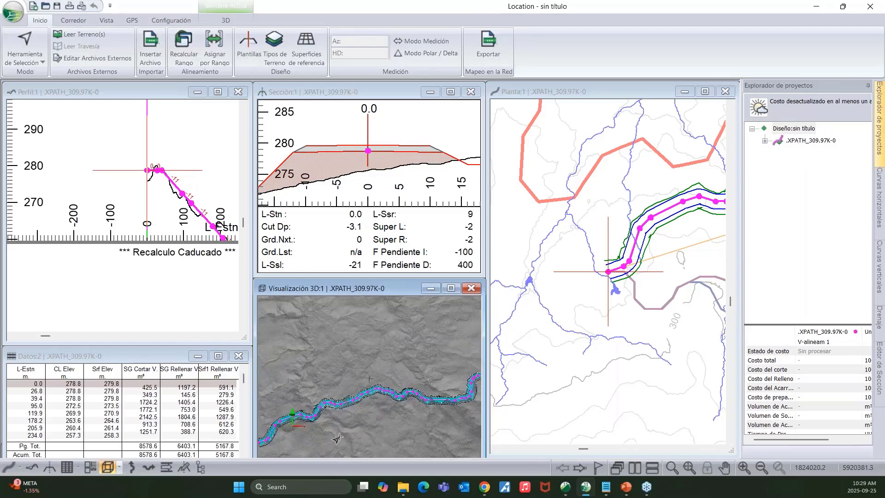
middle_drag(632, 301, 547, 377)
scroll(547, 377, down, 2)
middle_drag(603, 372, 637, 375)
scroll(573, 372, up, 1)
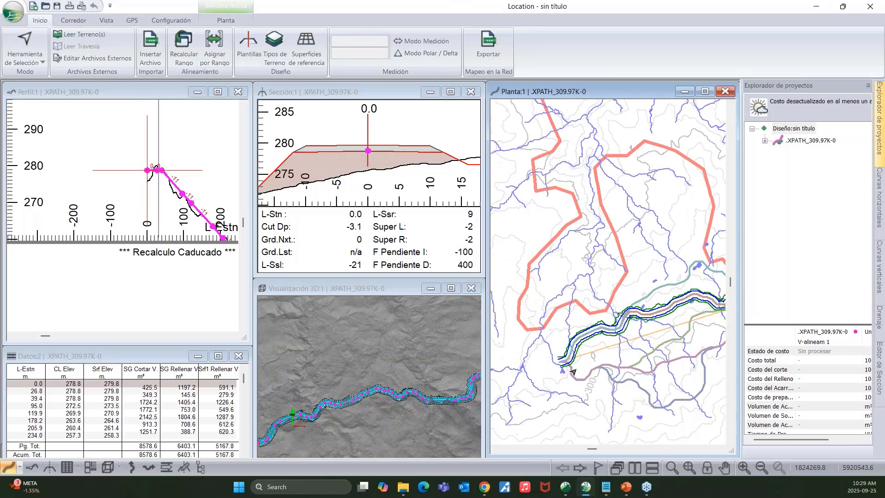
scroll(573, 372, up, 1)
middle_drag(689, 353, 565, 379)
middle_drag(662, 368, 547, 388)
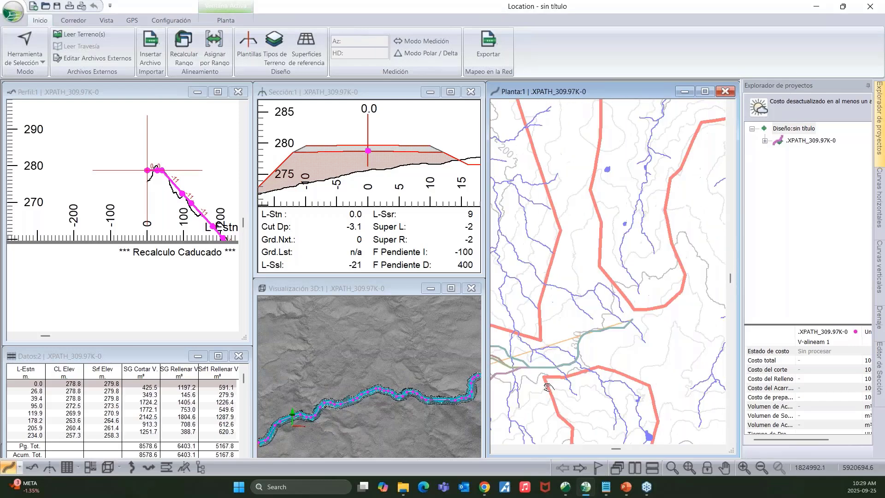
scroll(547, 387, up, 1)
middle_drag(647, 328, 697, 298)
middle_drag(582, 380, 692, 354)
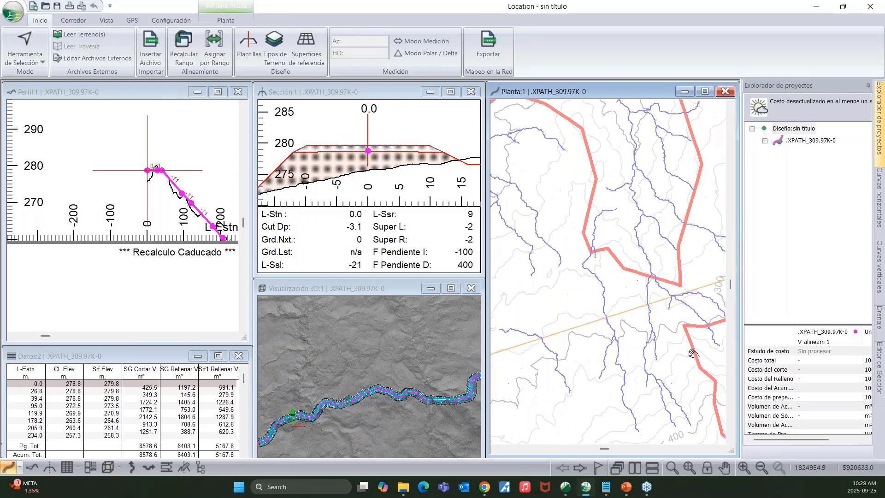
middle_drag(519, 397, 635, 370)
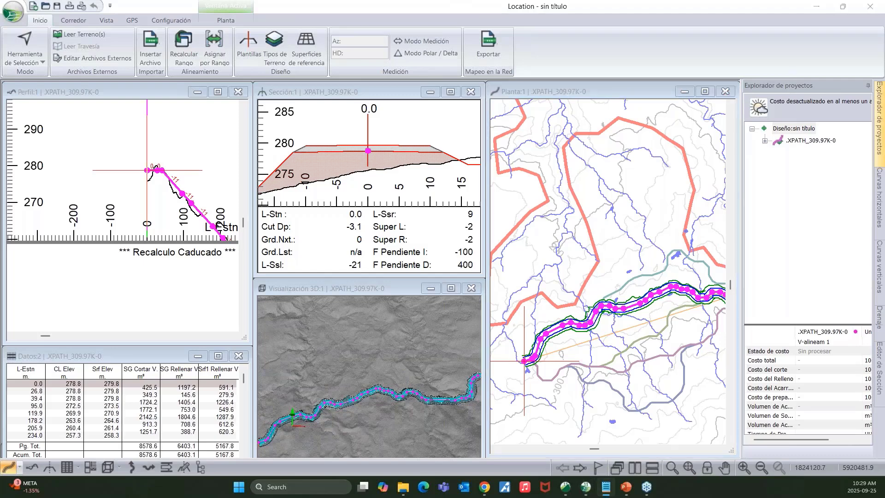
- Examine the vertical alignment and its grades against the ground line along the profile
click(55, 101)
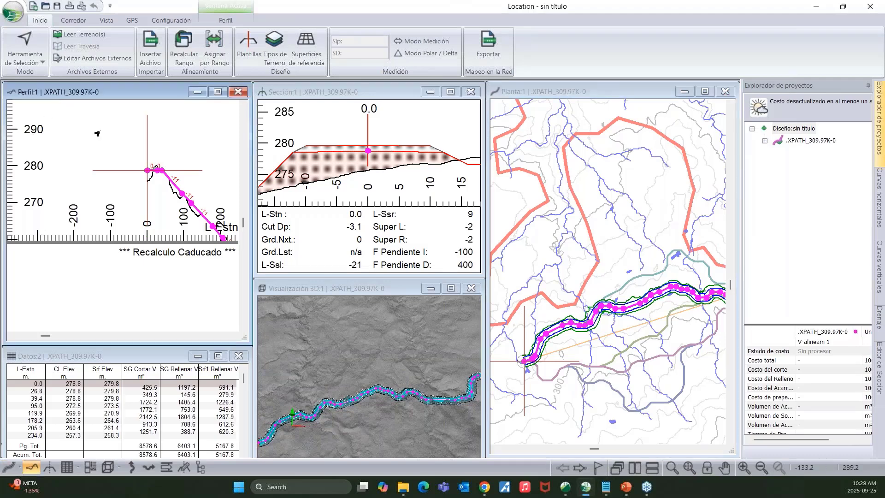
middle_drag(110, 147, 65, 130)
middle_drag(138, 183, 97, 165)
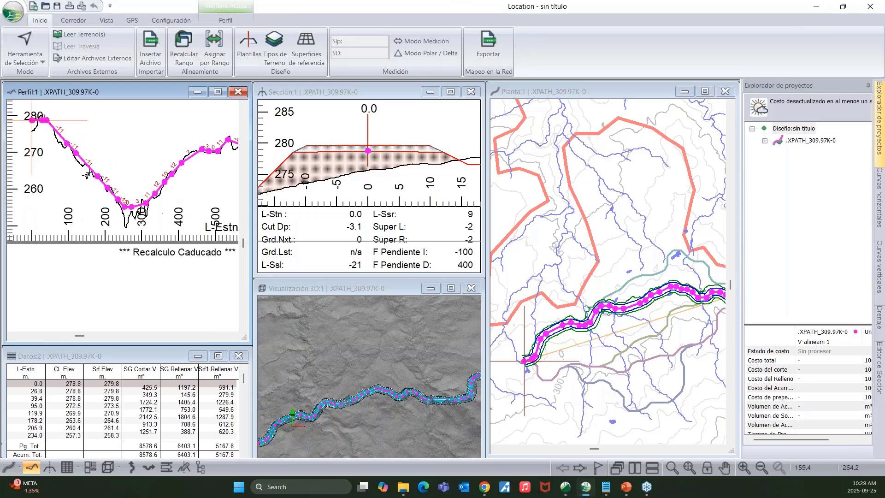
scroll(98, 167, down, 2)
middle_drag(159, 161, 94, 189)
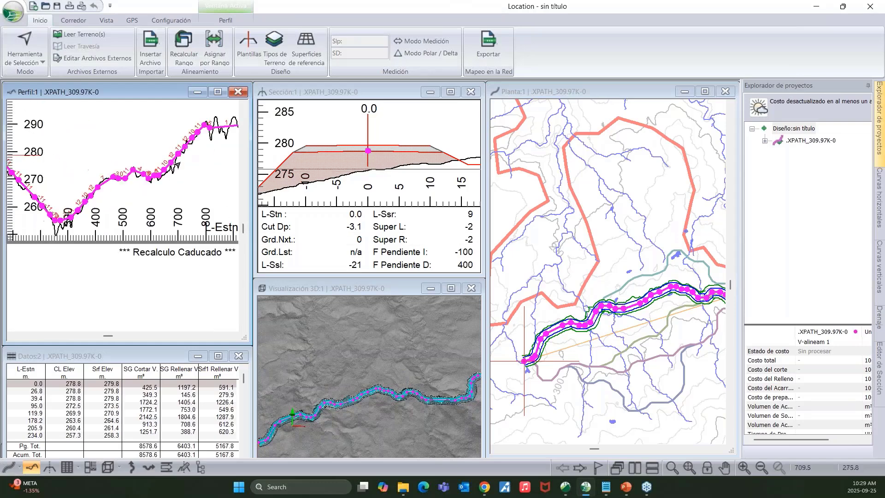
scroll(172, 165, up, 2)
scroll(146, 297, down, 1)
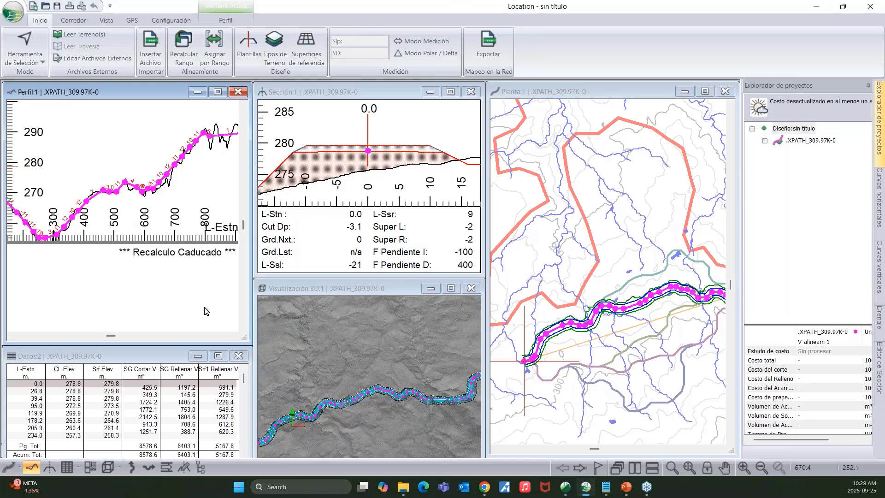
- Review the cut and fill volumes in the data table and the road's starting section in the 3D view
click(116, 364)
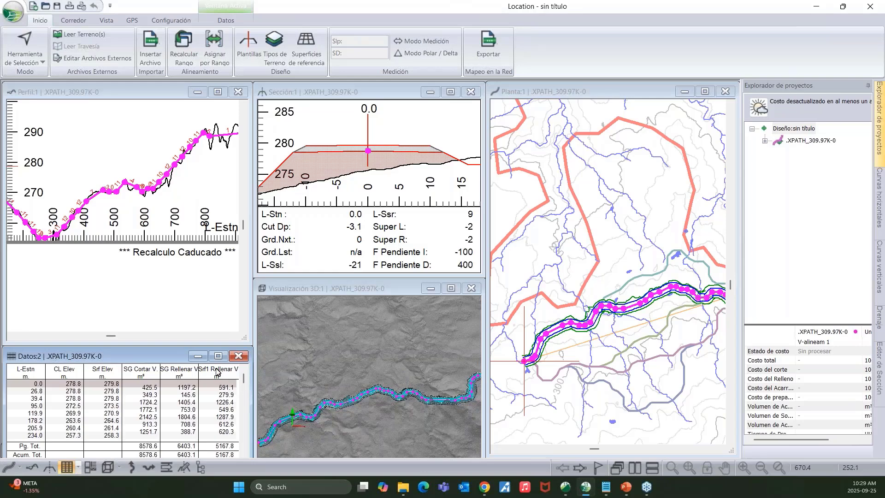
click(380, 291)
scroll(353, 387, up, 4)
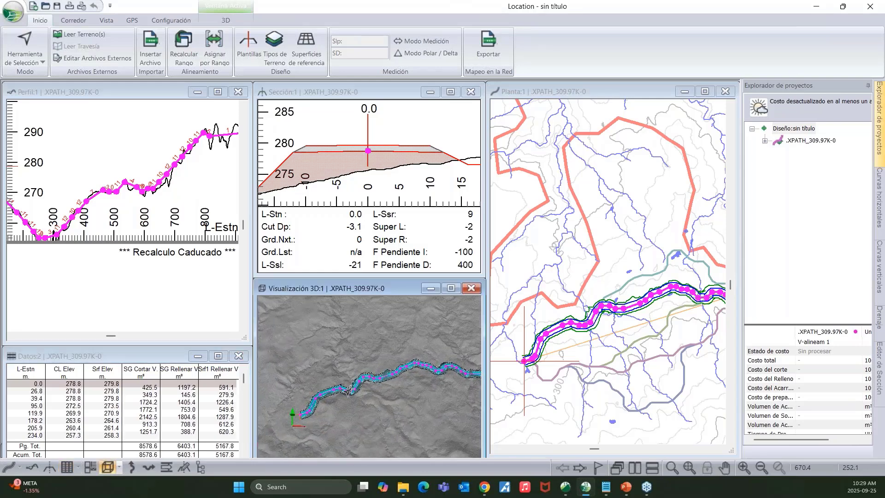
- Follow the road to its far end in the 3D view and examine the whole starting cross-section
middle_drag(387, 388, 336, 383)
middle_drag(415, 399, 361, 393)
scroll(362, 387, down, 3)
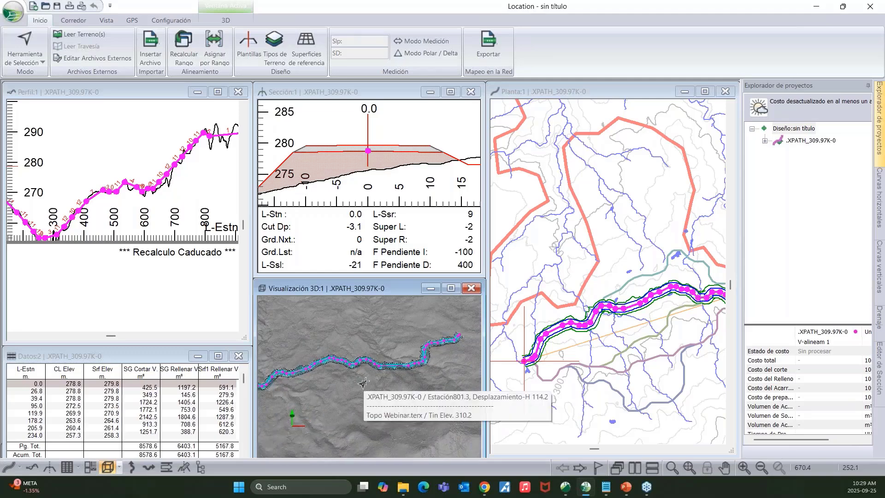
scroll(391, 385, up, 4)
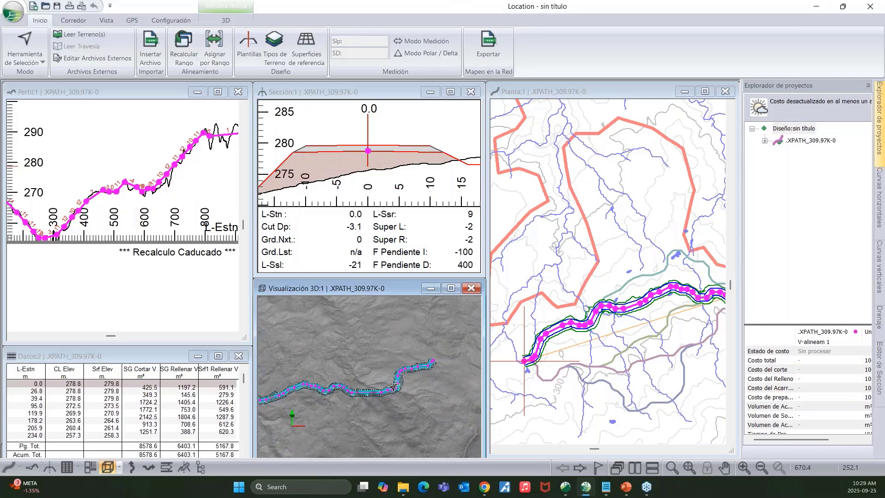
click(358, 94)
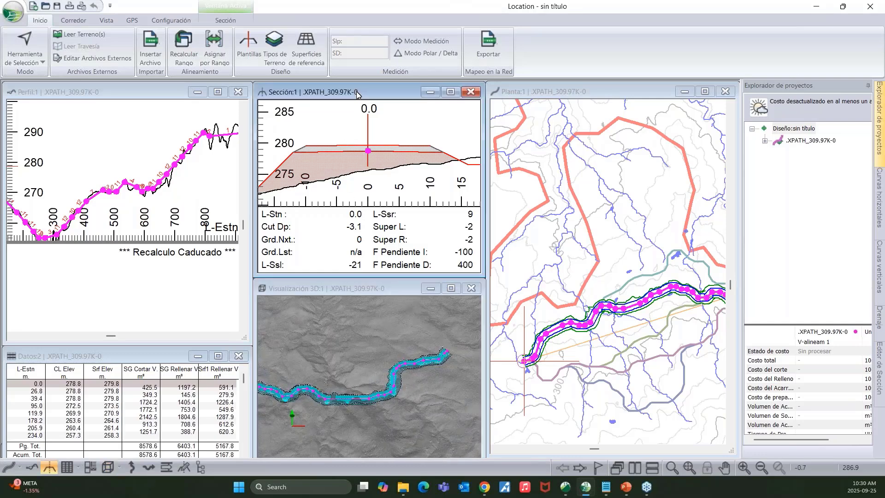
scroll(365, 159, down, 2)
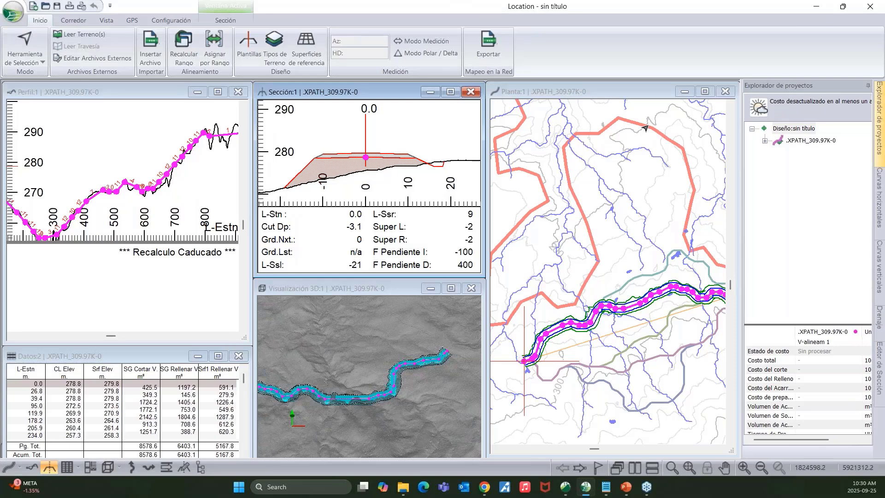
- Examine the road corridor in plan against the other routes and the red boundaries, and recheck it in 3D
click(597, 92)
scroll(542, 276, up, 5)
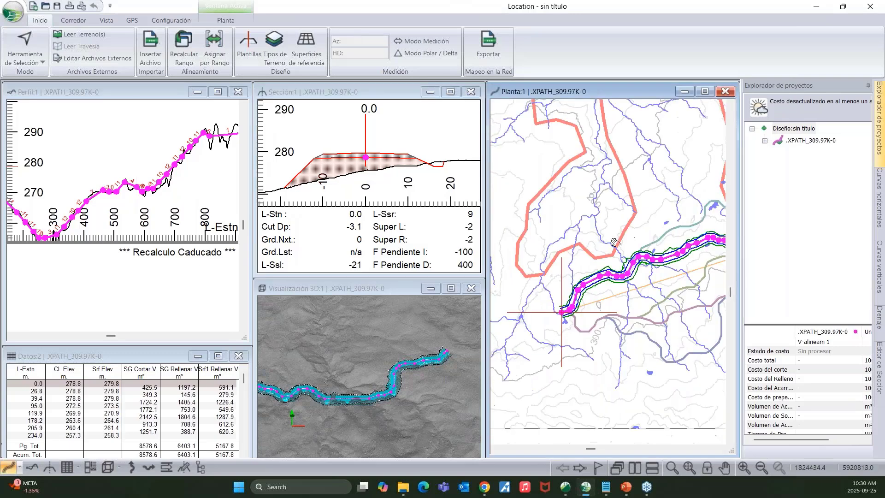
middle_drag(615, 295, 521, 394)
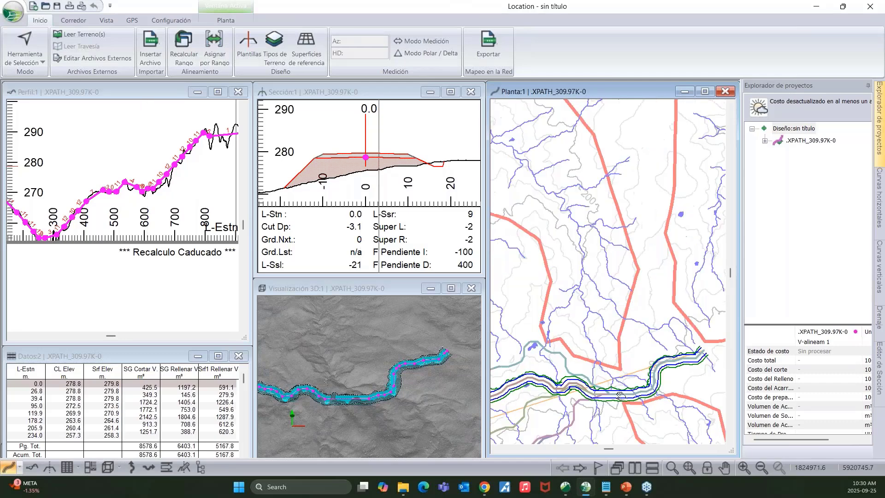
middle_drag(577, 324, 630, 252)
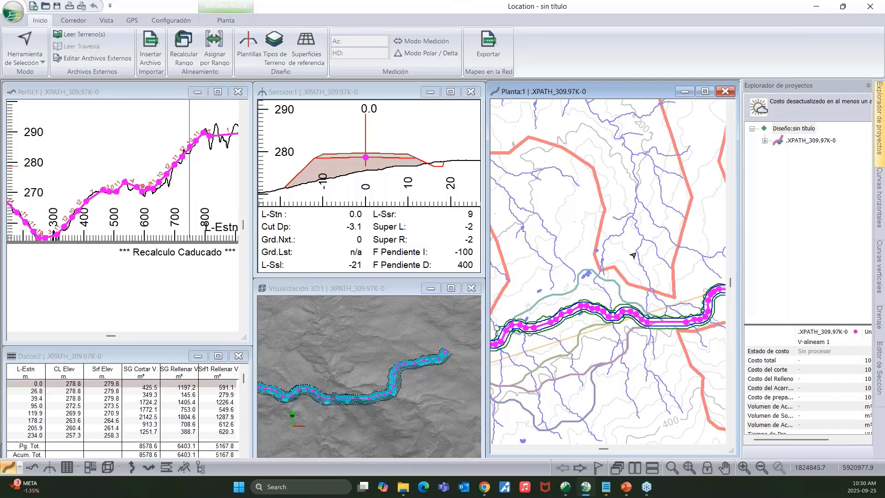
middle_drag(542, 290, 559, 221)
middle_drag(400, 371, 416, 352)
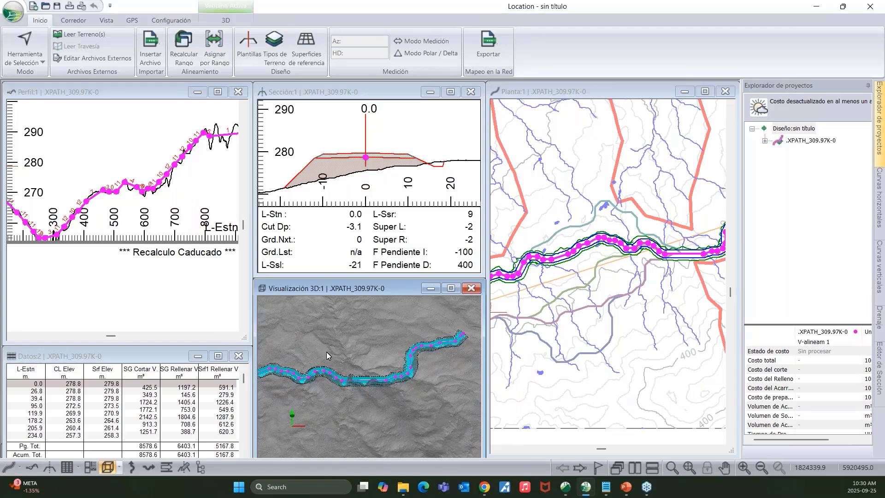
key(alt+Tab)
key(alt+Tab)
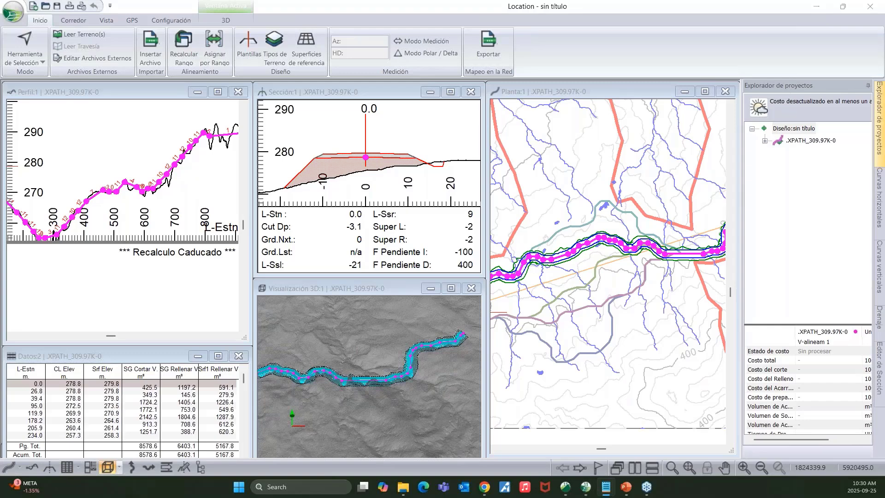
key(alt+Tab)
drag(184, 91, 148, 90)
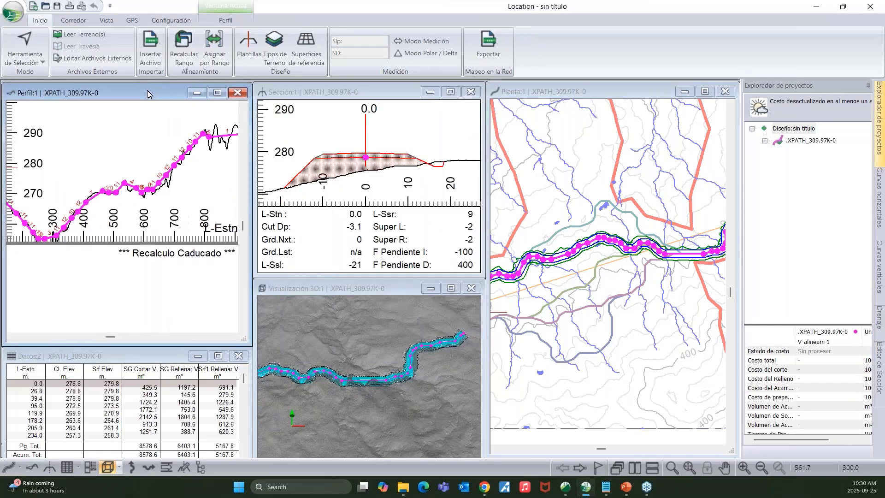
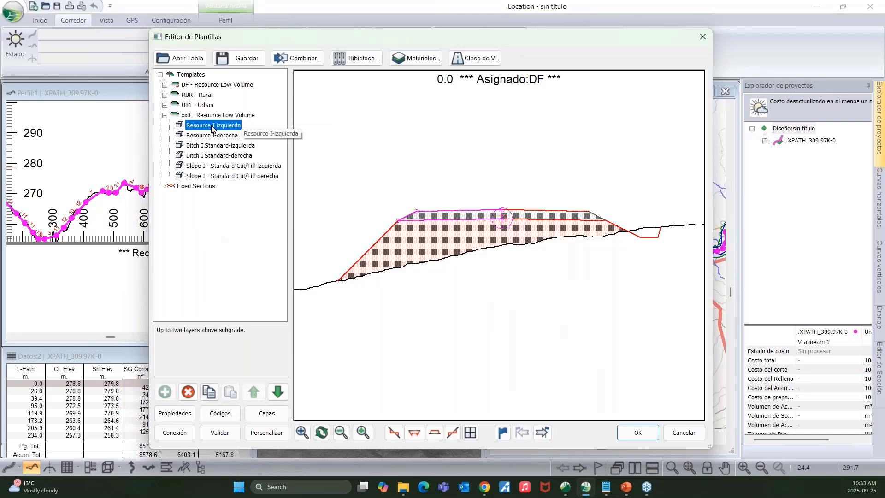
- Load all component categories, FF1 Calzada through FF9 Misceláneos, from the library into the template editor
click(356, 58)
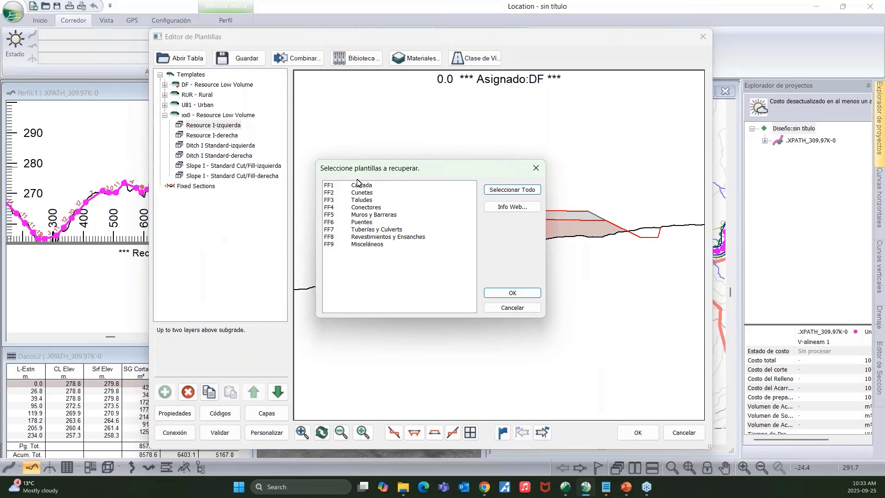
drag(364, 190, 368, 247)
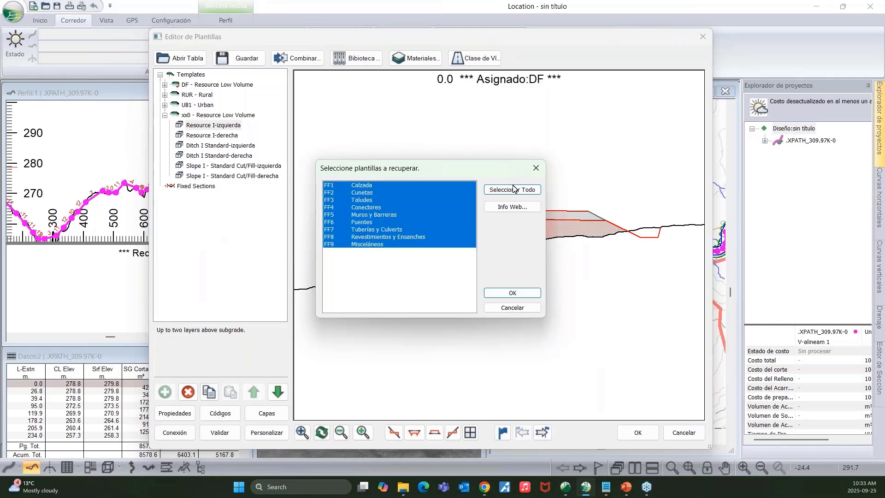
click(512, 293)
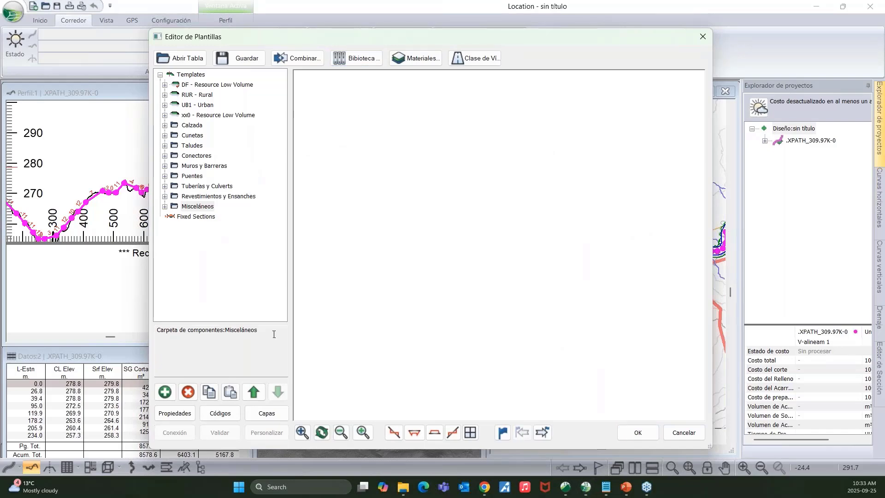
- Preview the Rural III-izquierda roadway component in the Calzada folder
double_click(192, 124)
click(210, 135)
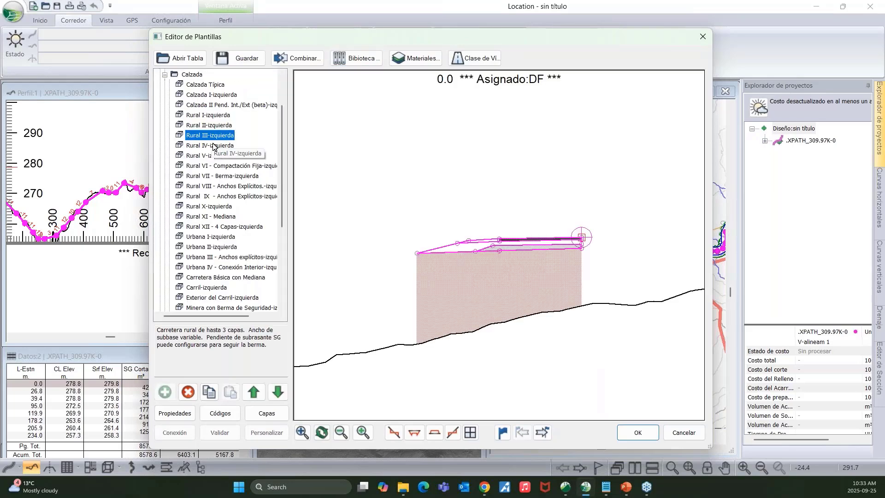
scroll(213, 145, up, 2)
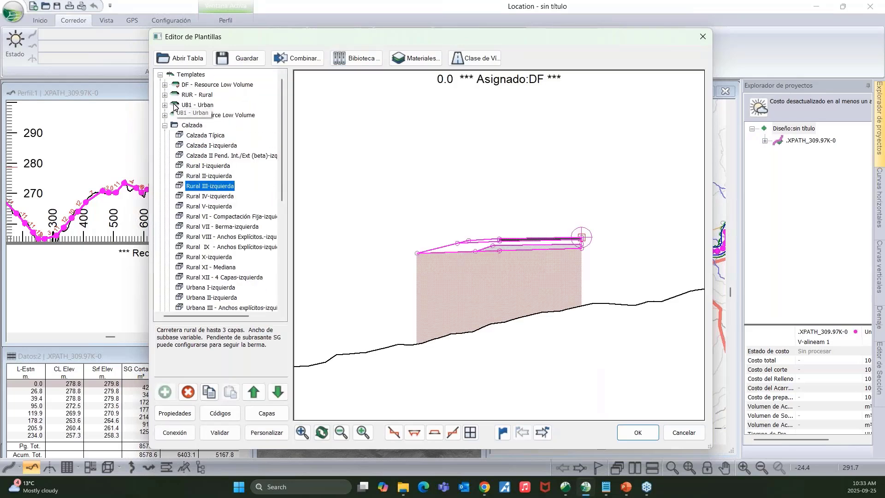
- Set the default Width of the Resource I-izquierda component in the xx0 - Resource Low Volume template to 5.5 m
click(164, 115)
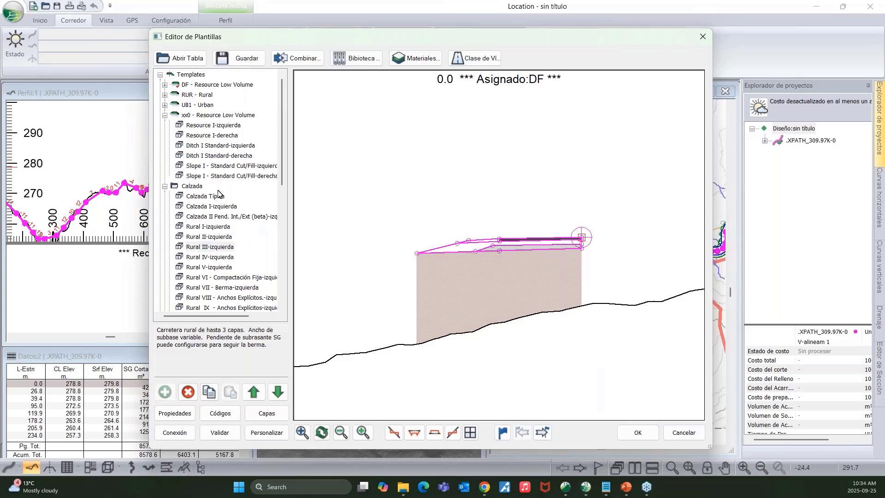
click(213, 126)
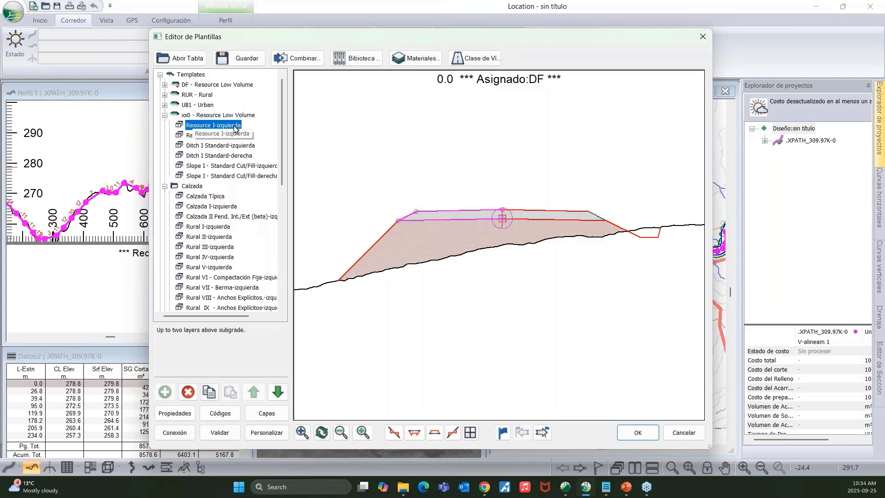
double_click(217, 129)
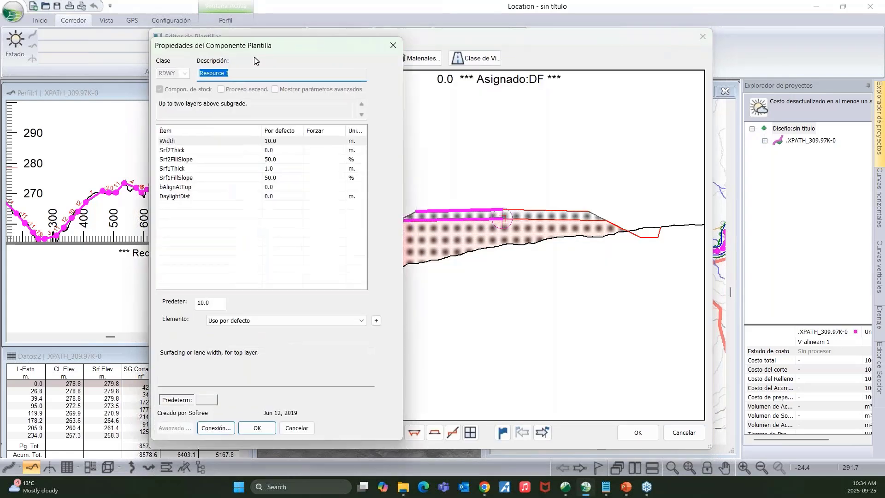
click(181, 139)
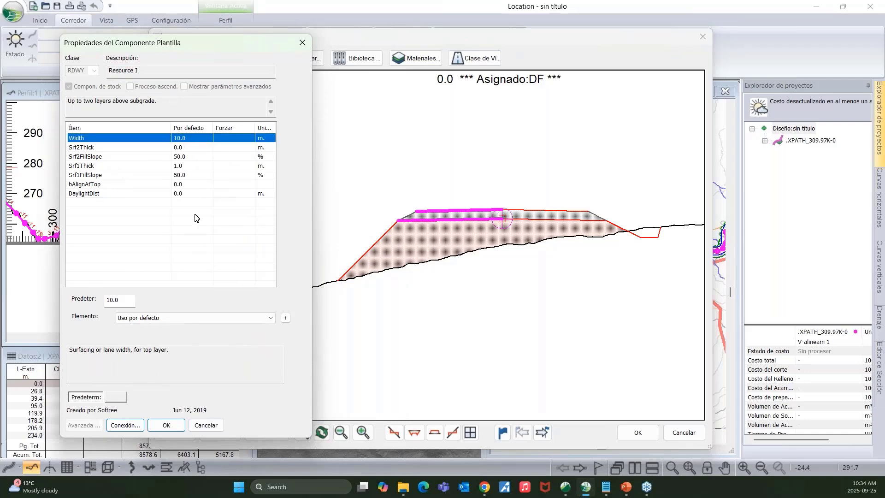
drag(123, 301, 77, 303)
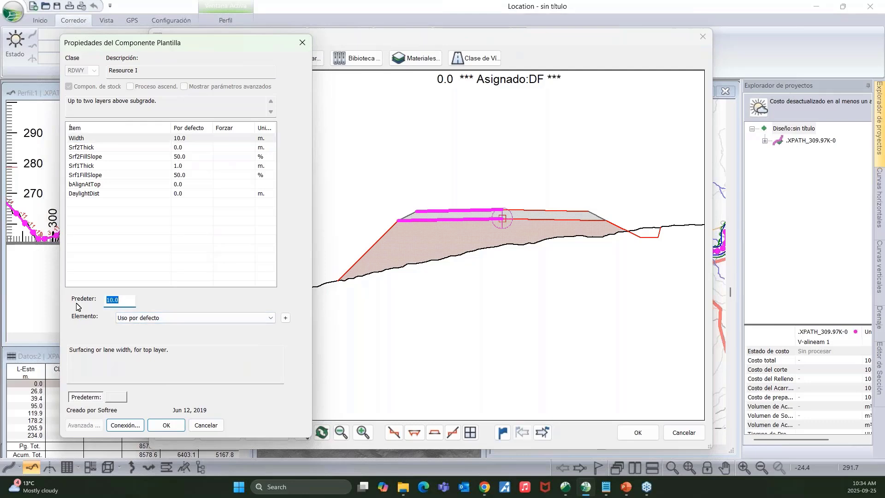
text(5)
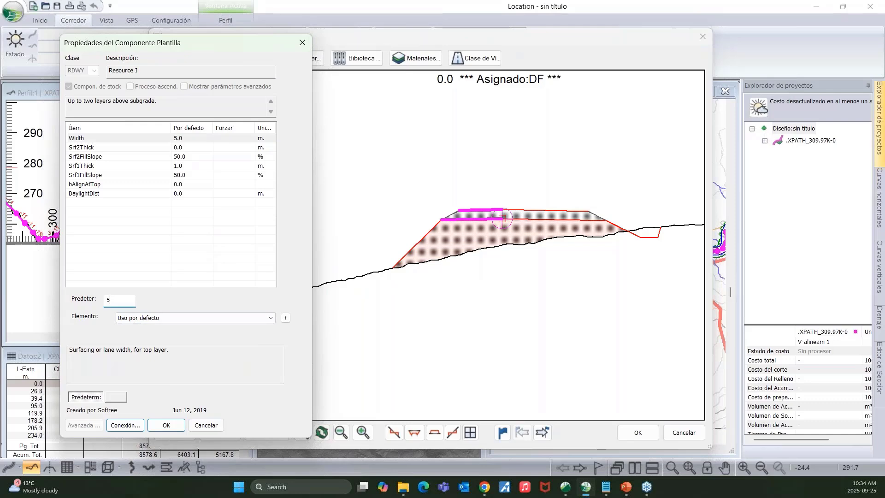
text(5)
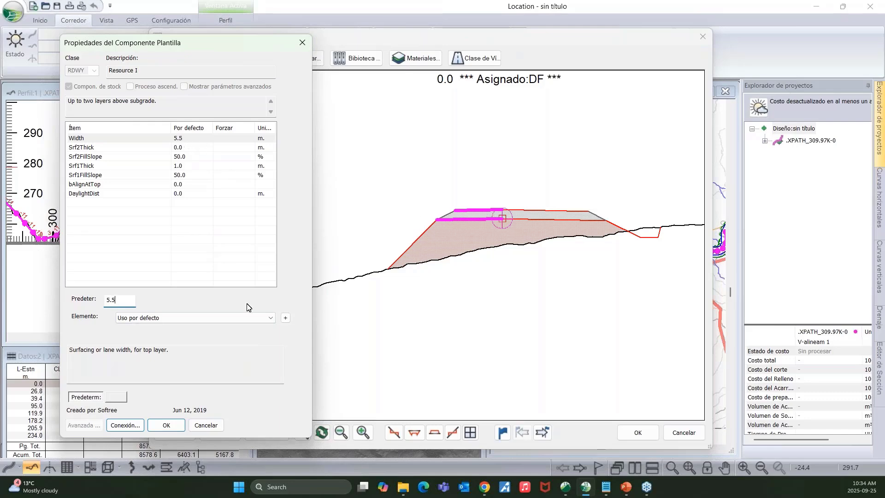
- Set the Srf1Thick surface thickness of Resource I-izquierda to 0.3 m and accept the component properties
click(177, 166)
key(Tab)
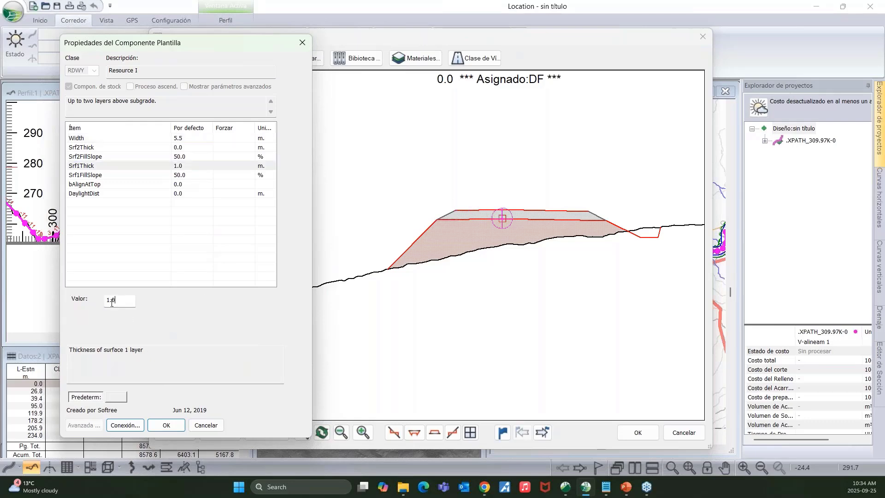
text(0.3)
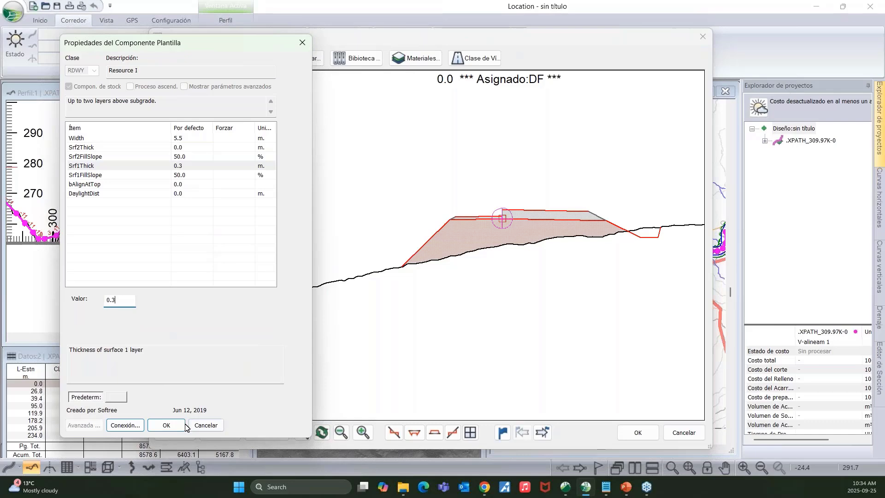
click(167, 425)
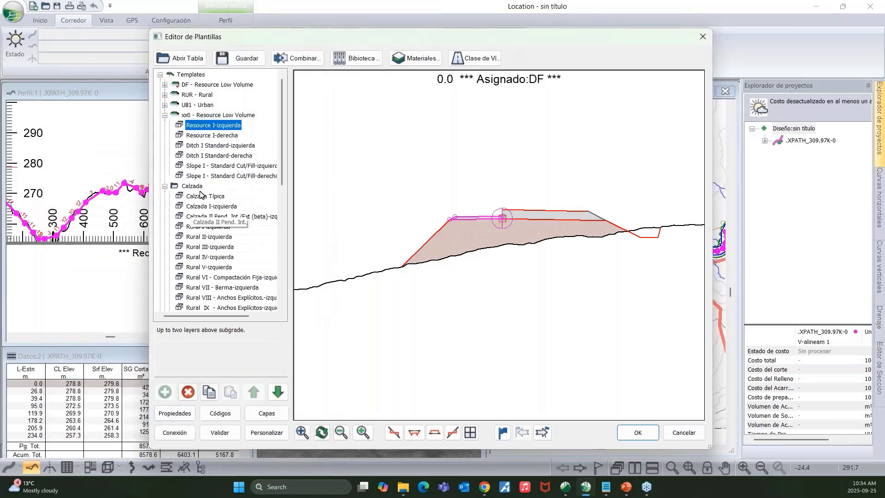
- Replace Resource I-derecha in the xx0 template with a copy of Resource I-izquierda pasted as a new right-side component
click(225, 136)
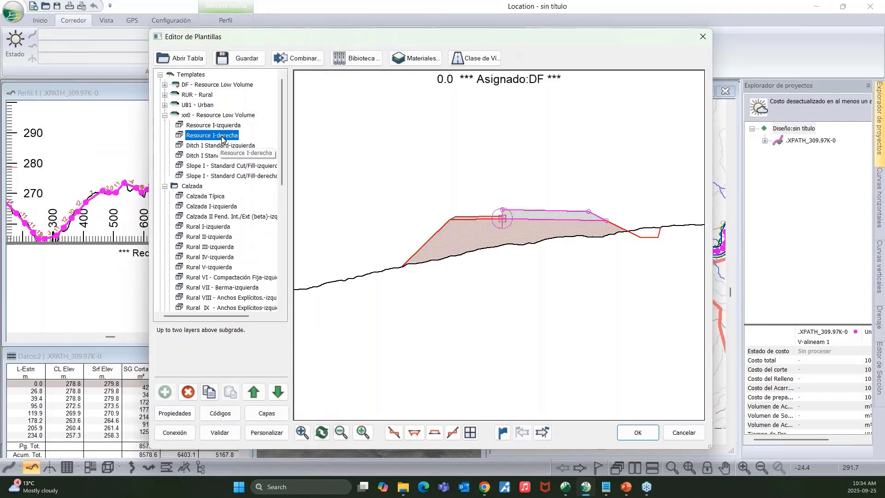
click(188, 392)
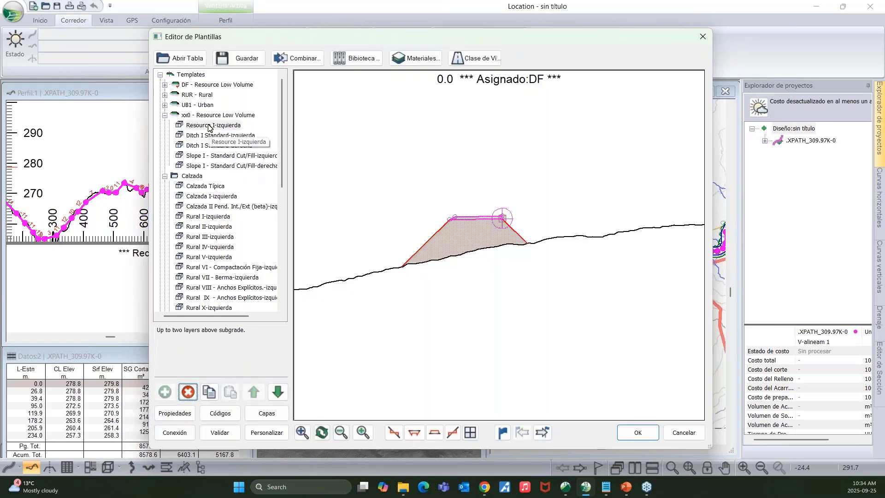
click(208, 125)
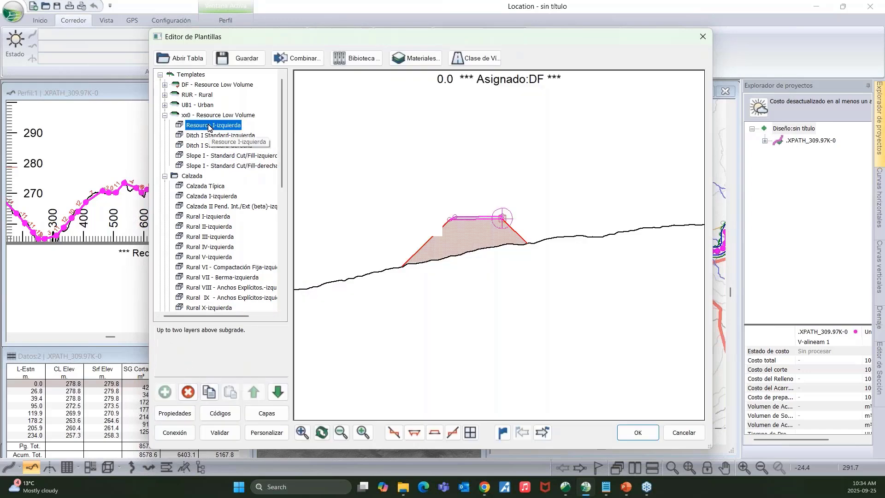
right_click(210, 125)
click(242, 193)
right_click(220, 124)
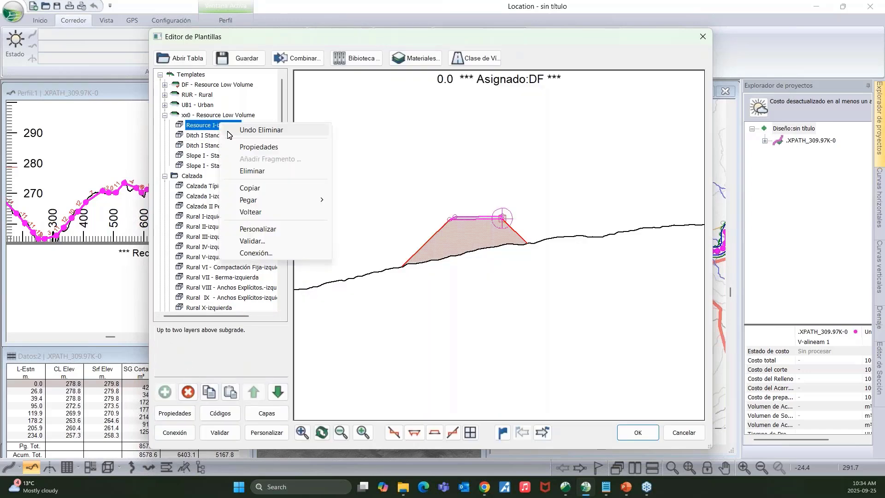
mouse_move(263, 199)
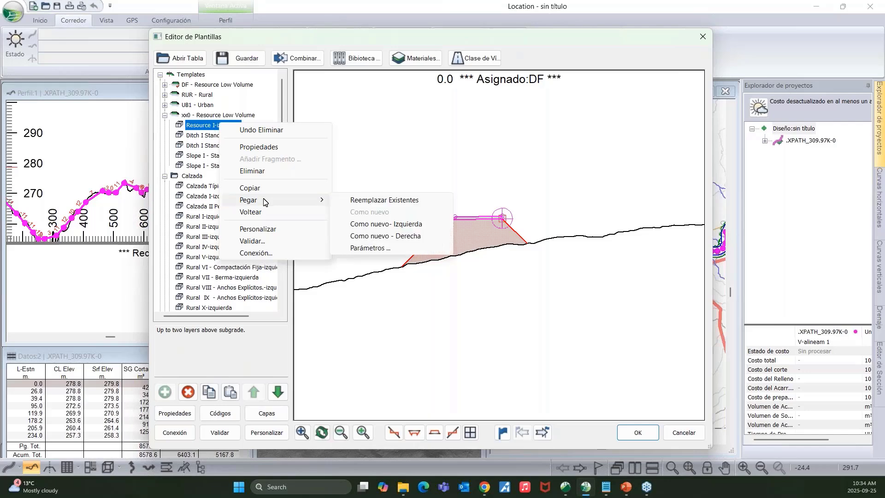
click(400, 236)
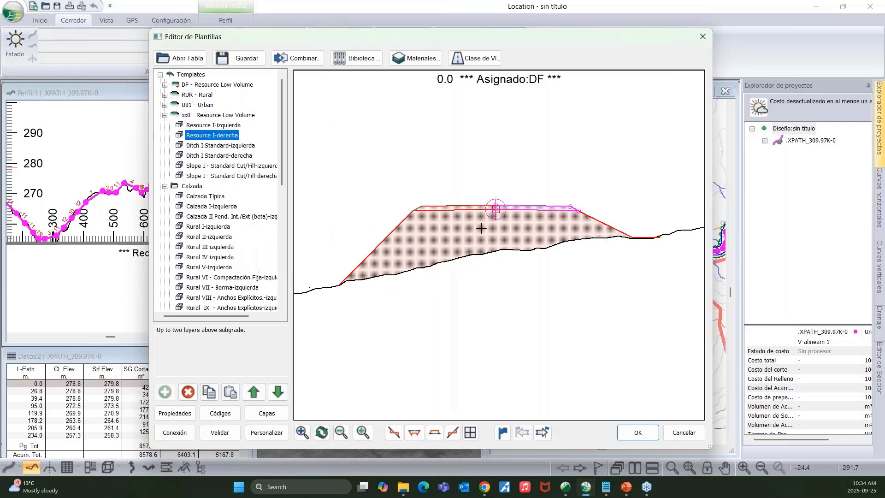
- Examine the ditch and slope components of the xx0 template, placing the previewed road section below the ground line in cut
click(206, 146)
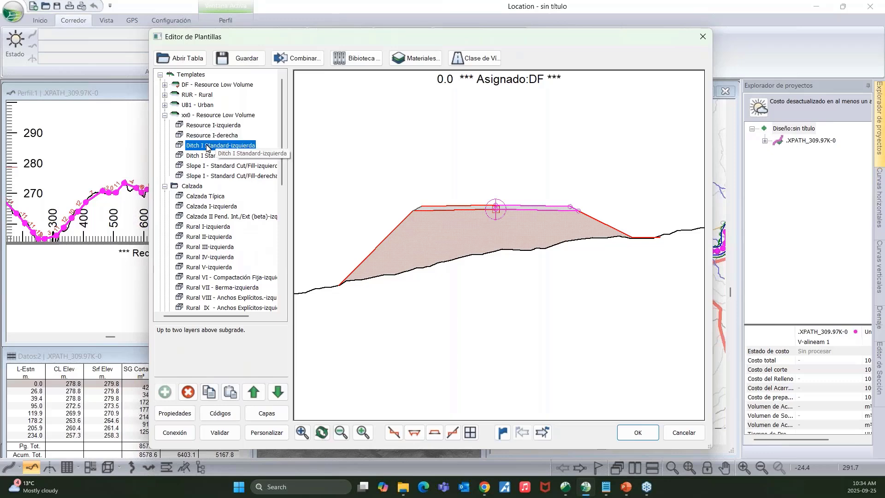
click(203, 167)
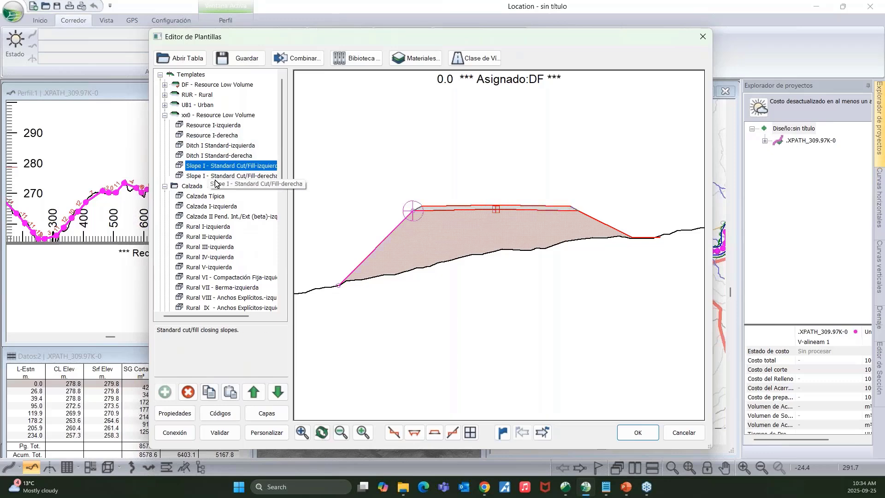
click(214, 177)
drag(497, 219, 507, 306)
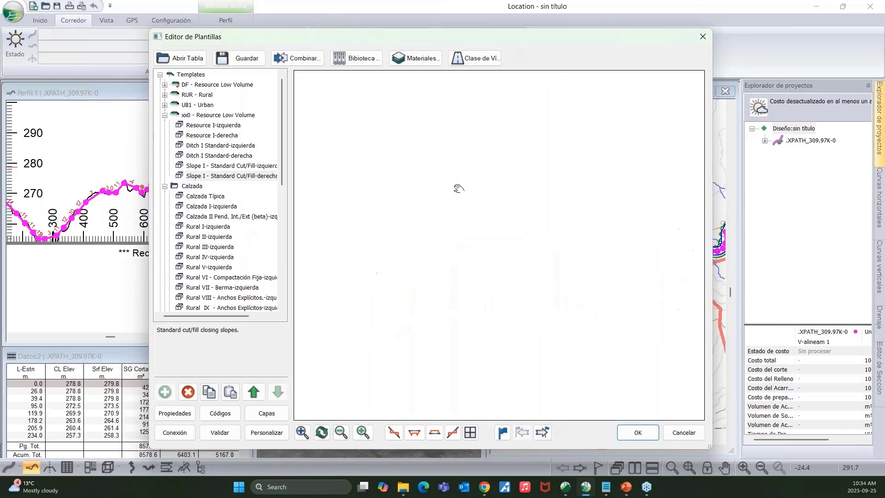
- Set the left Ditch I Standard component's bottom width (DitchBotWd) to 1.5 m and its depth (DitchDepth) to 1.5 m
click(207, 146)
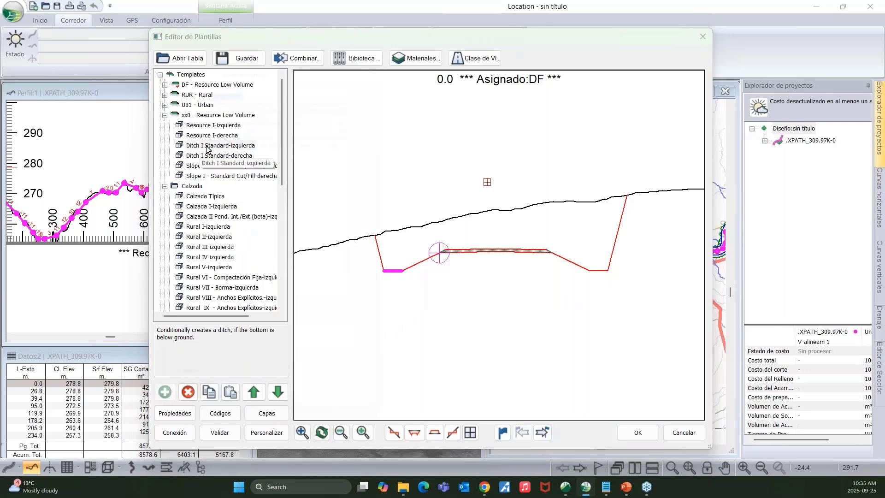
double_click(207, 146)
drag(291, 46, 162, 46)
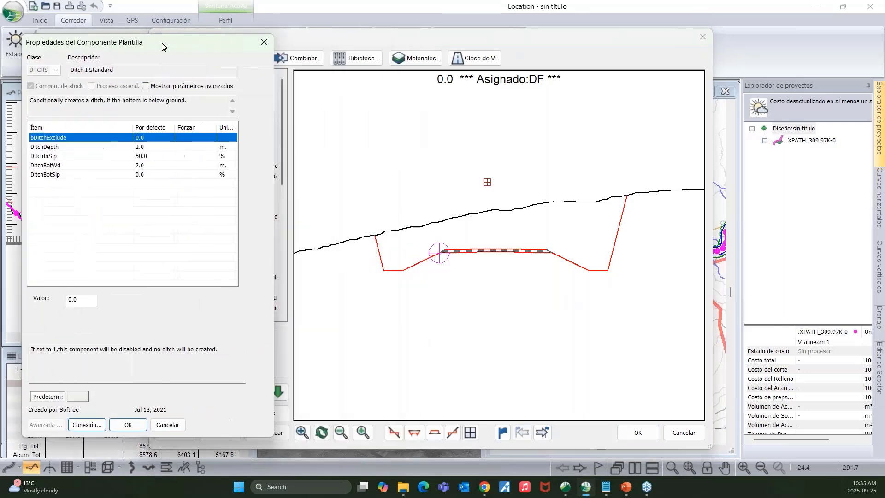
click(139, 166)
click(86, 306)
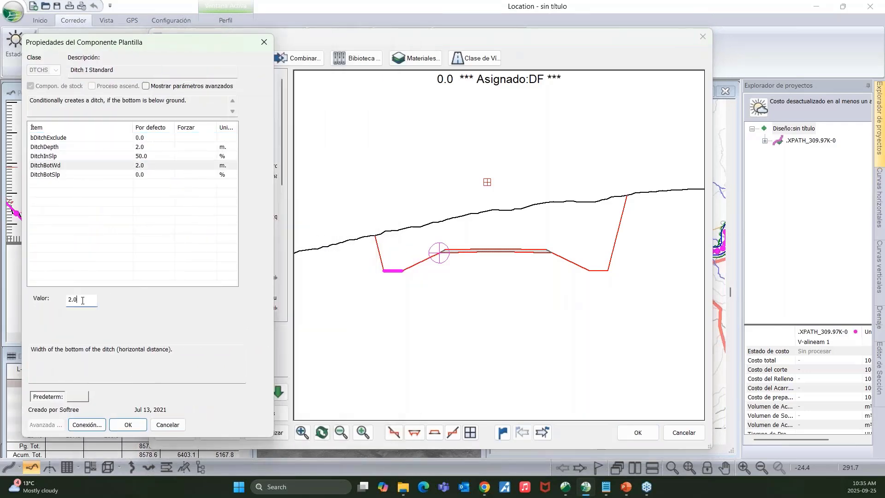
text(1.5)
click(141, 147)
click(83, 300)
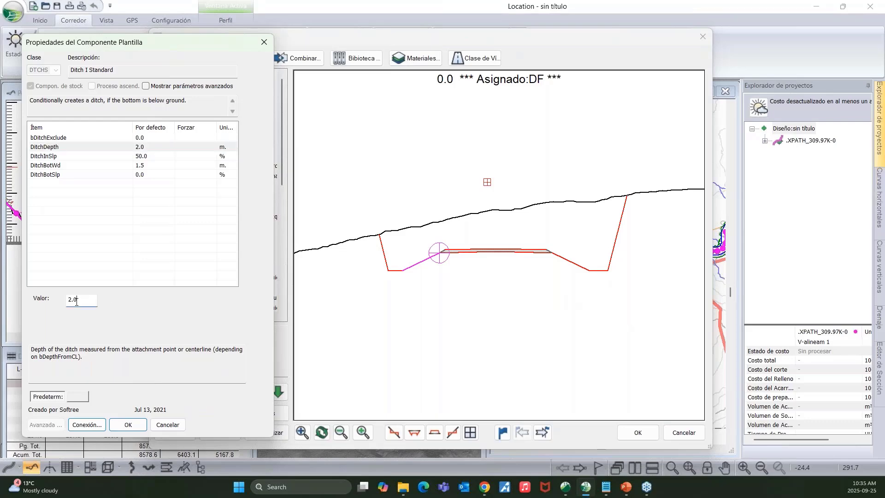
text(1.5)
click(130, 425)
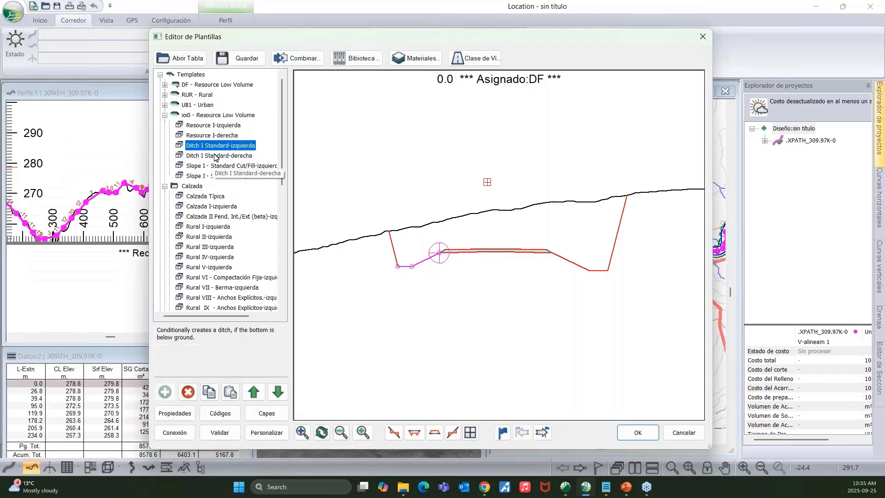
- Replace the right Ditch I Standard component of the xx0 template with a right-side copy of the left ditch
click(218, 156)
click(188, 392)
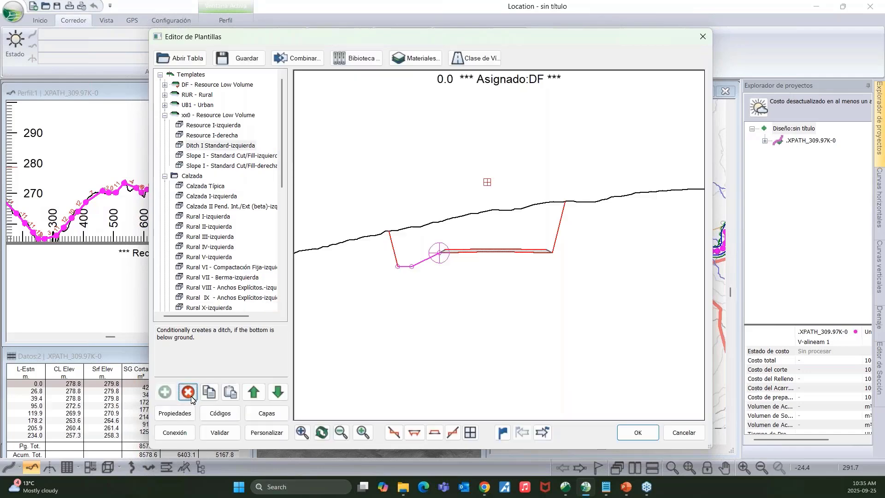
right_click(209, 147)
click(234, 211)
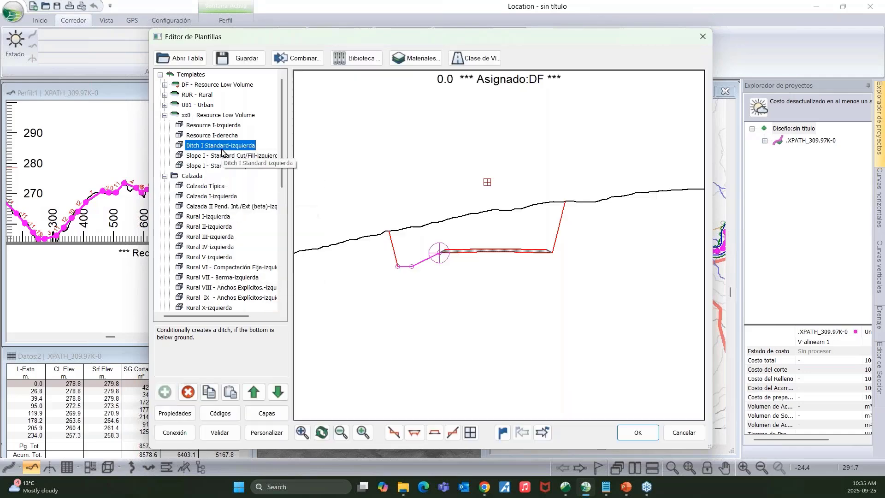
right_click(223, 148)
mouse_move(324, 225)
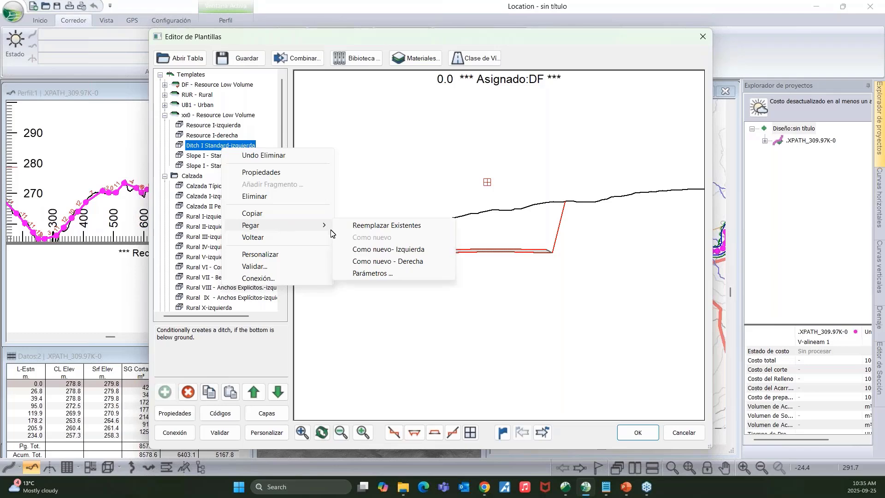
click(383, 262)
drag(496, 300, 519, 275)
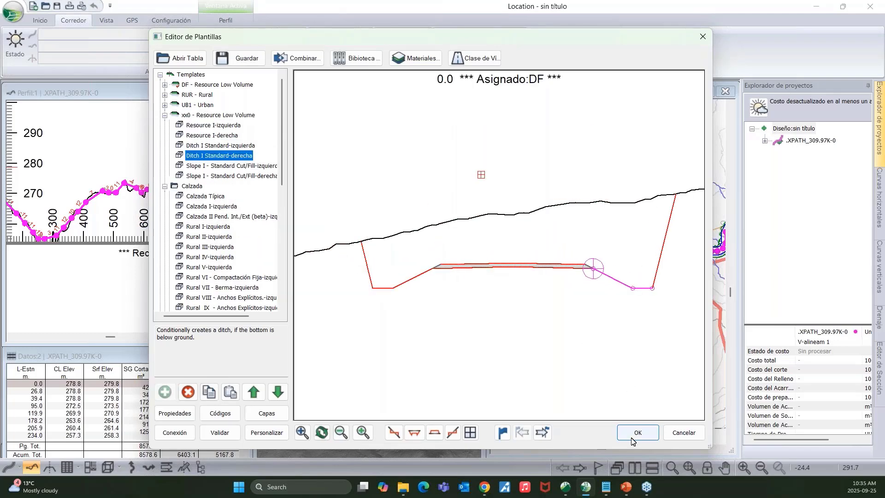
- Accept the template changes and recalculate the current alignment's whole station range with cost recalculation enabled
click(638, 433)
click(372, 270)
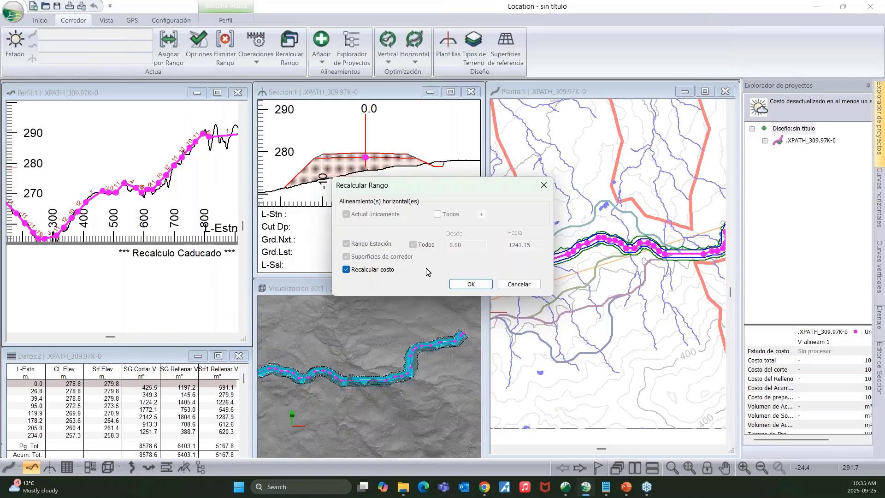
click(463, 283)
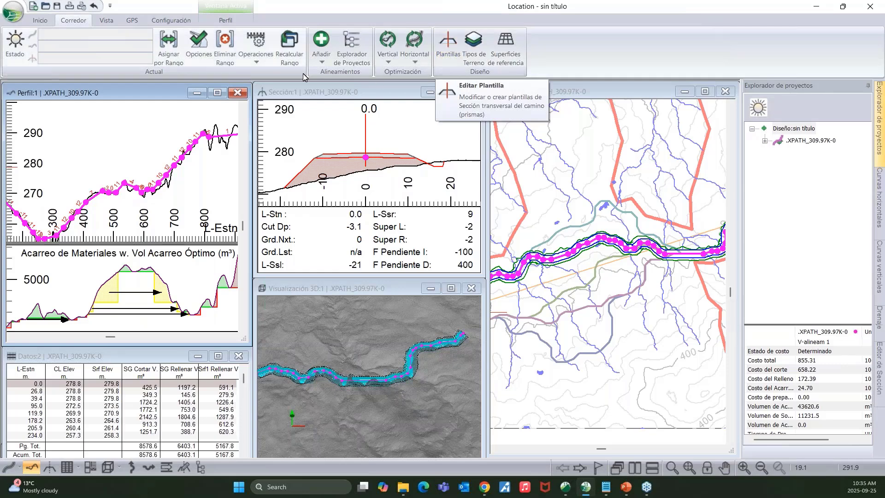
- Assign the xx0 Resource Low Volume template to the full station range on both sides and recalculate the corridor including cost
click(168, 46)
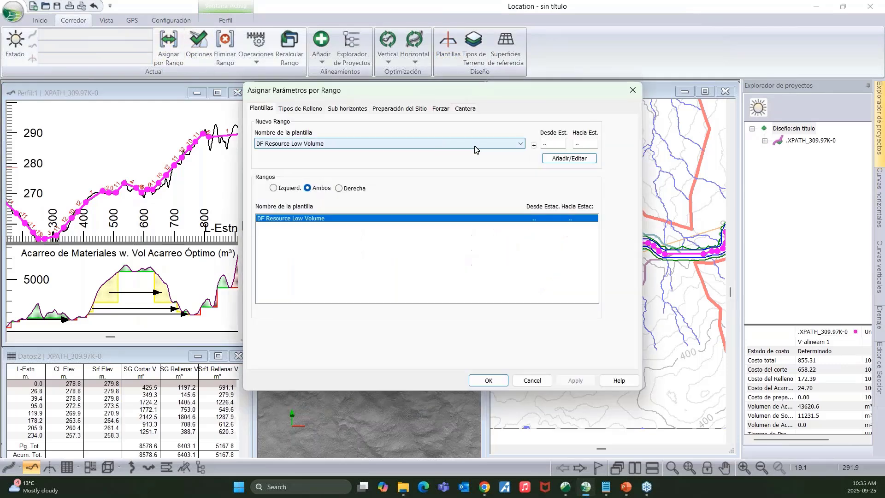
click(476, 149)
click(291, 183)
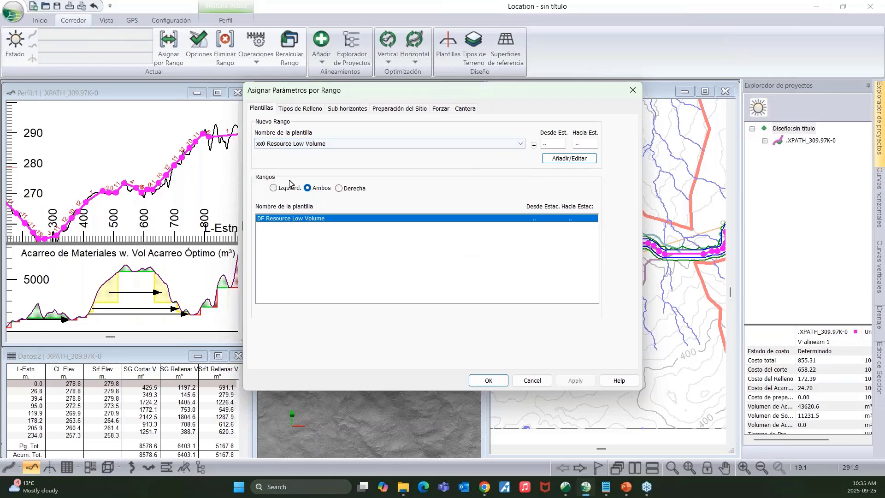
click(582, 160)
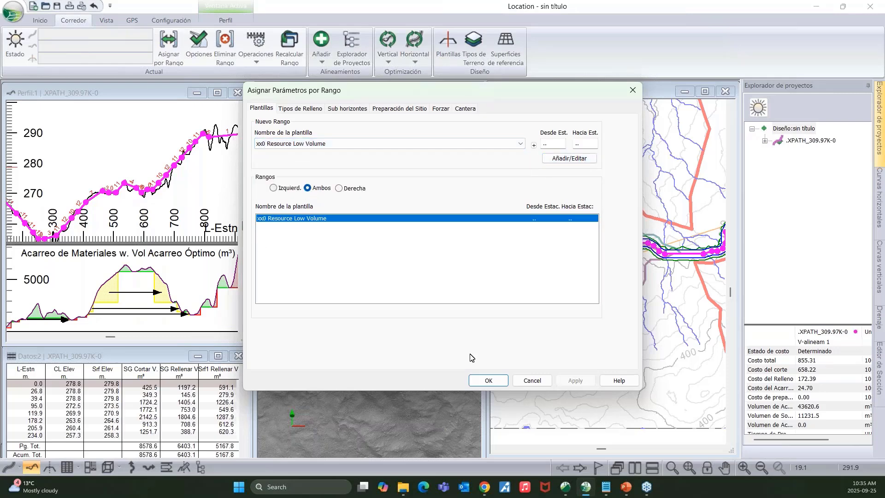
click(482, 380)
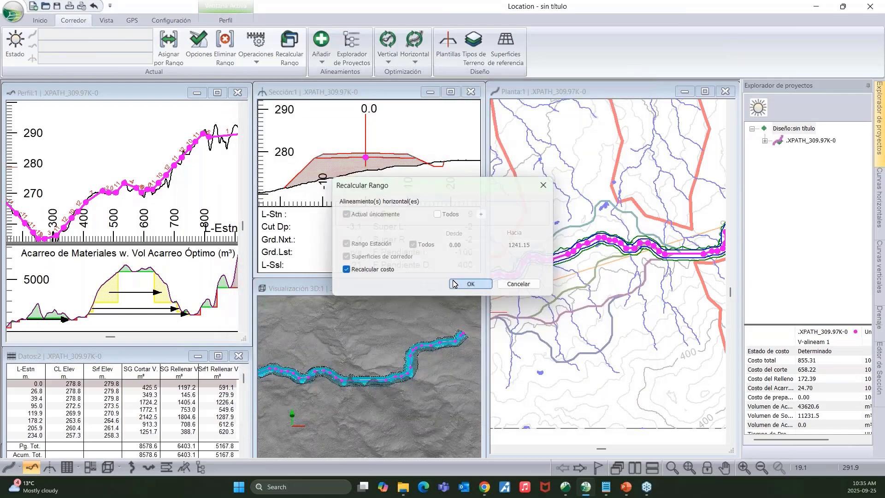
click(467, 283)
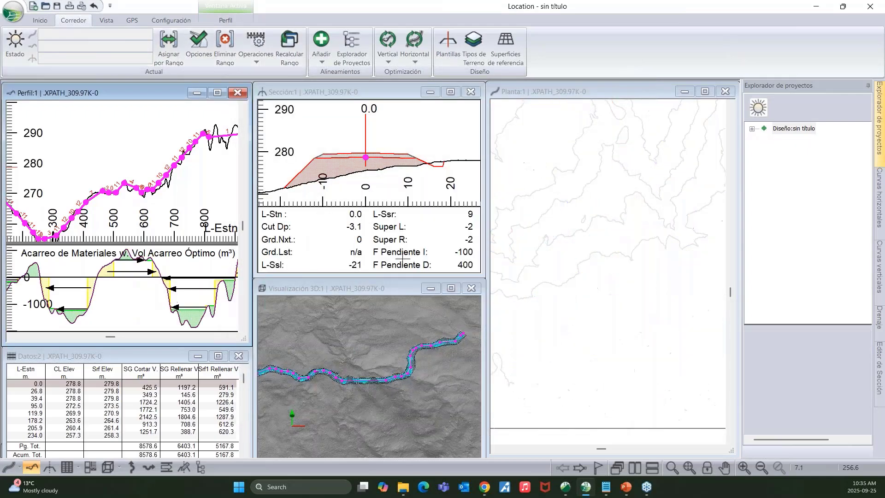
- Examine the recalculated corridor in the 3D view and along the profile up to the end of the alignment
mouse_move(350, 368)
mouse_down()
mouse_move(346, 376)
mouse_move(431, 361)
mouse_move(326, 380)
mouse_move(364, 372)
mouse_move(338, 377)
mouse_up()
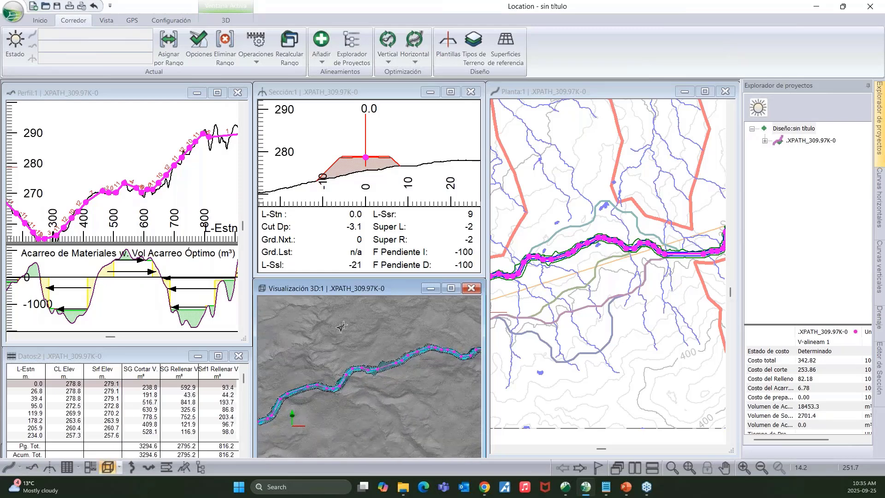
click(127, 201)
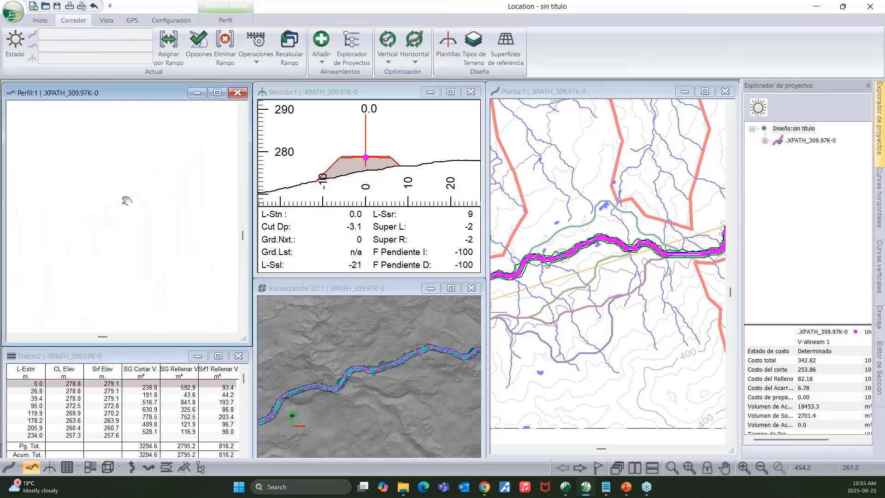
middle_drag(127, 201, 26, 244)
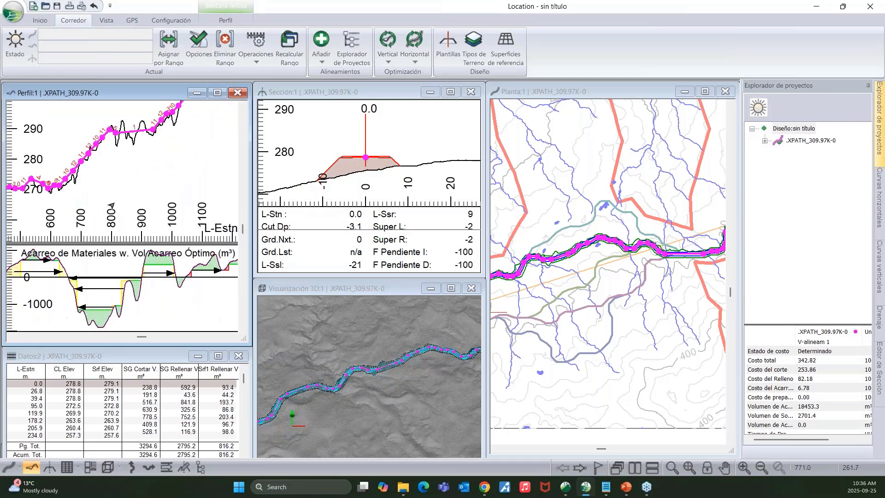
middle_drag(154, 175, 99, 235)
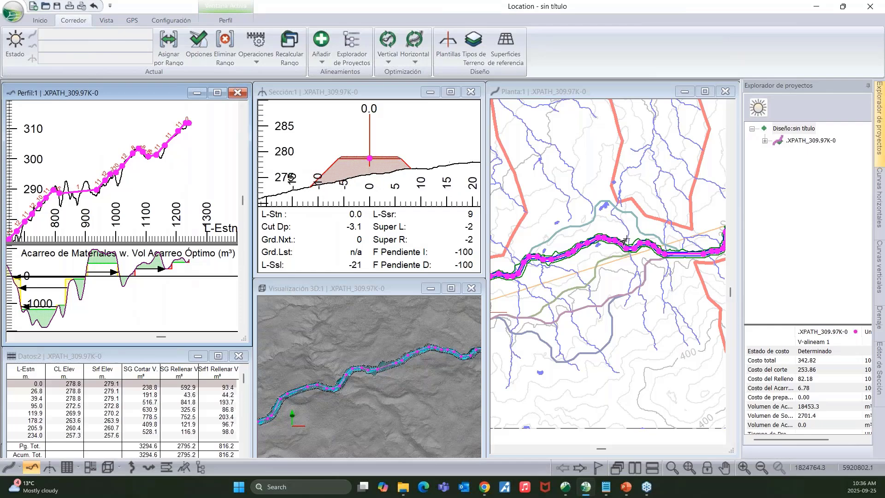
- Examine the corridor's slope limits in plan view, following the alignment back to its starting station
scroll(625, 240, up, 4)
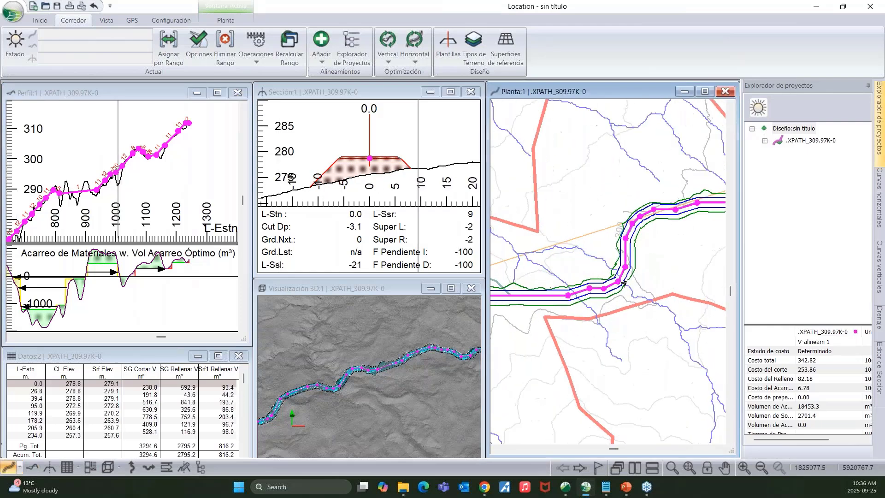
middle_drag(624, 283, 779, 242)
middle_drag(607, 310, 757, 326)
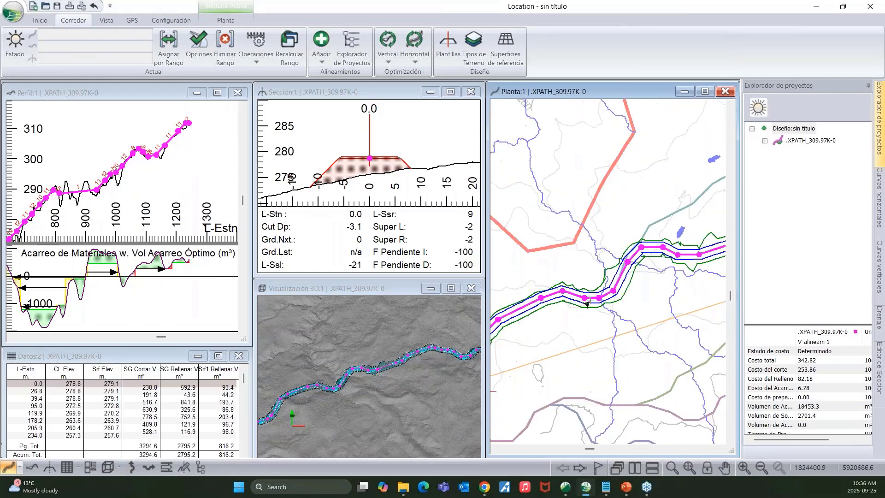
middle_drag(568, 349, 669, 230)
middle_drag(582, 302, 640, 303)
scroll(608, 292, up, 2)
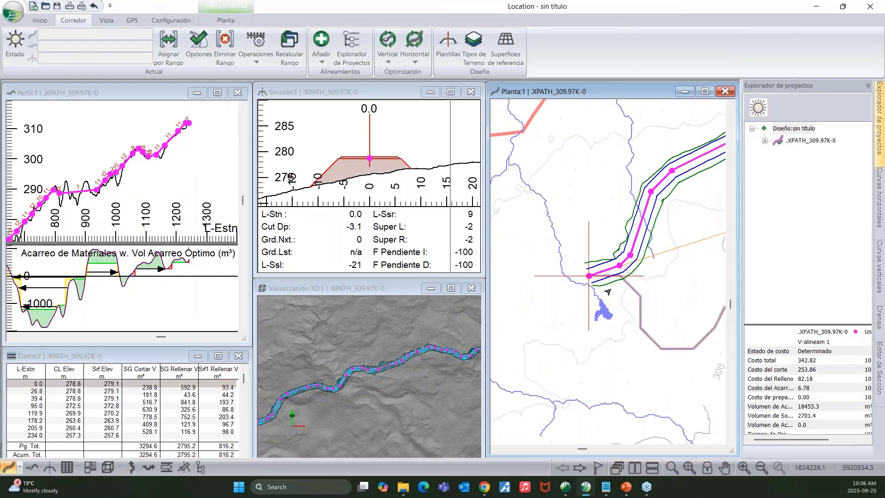
mouse_move(594, 296)
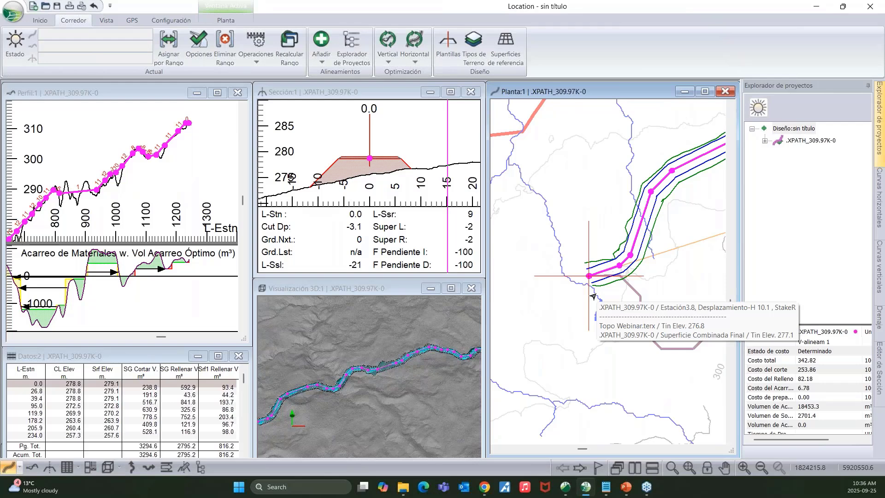
scroll(595, 296, down, 2)
middle_drag(614, 295, 600, 353)
scroll(600, 354, up, 3)
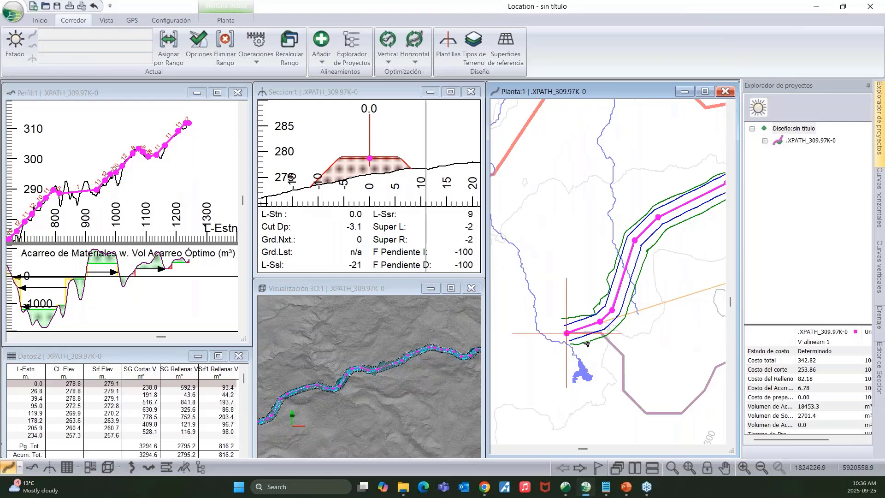
mouse_move(588, 346)
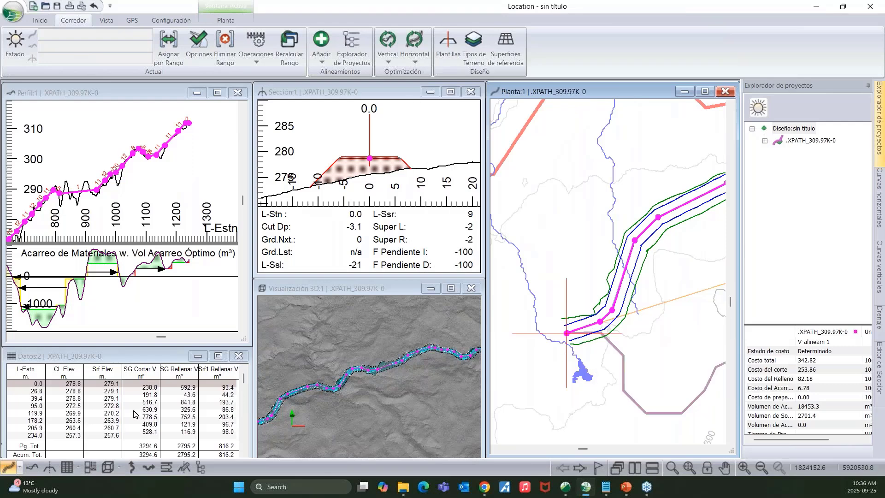
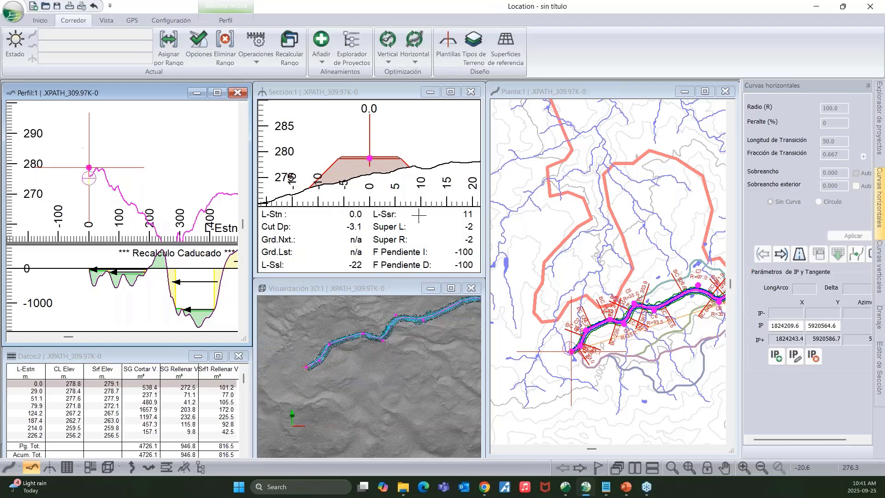
middle_drag(578, 358, 509, 381)
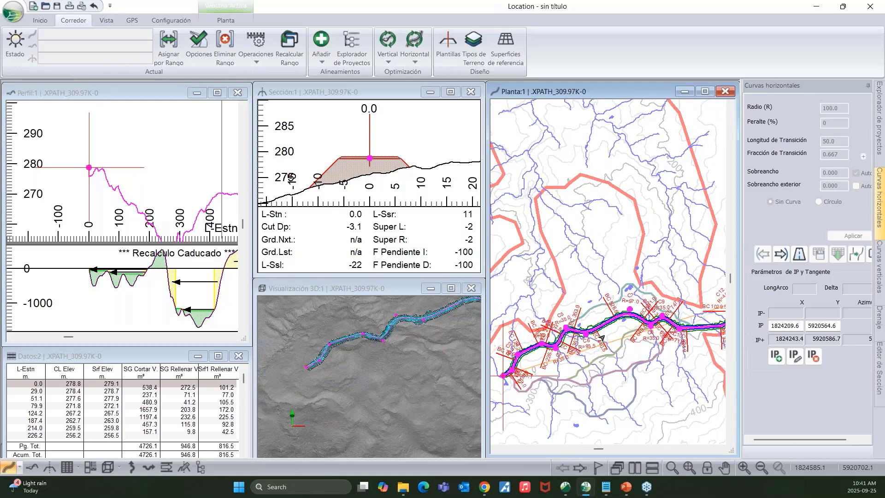
middle_drag(712, 322, 768, 301)
middle_drag(594, 332, 647, 308)
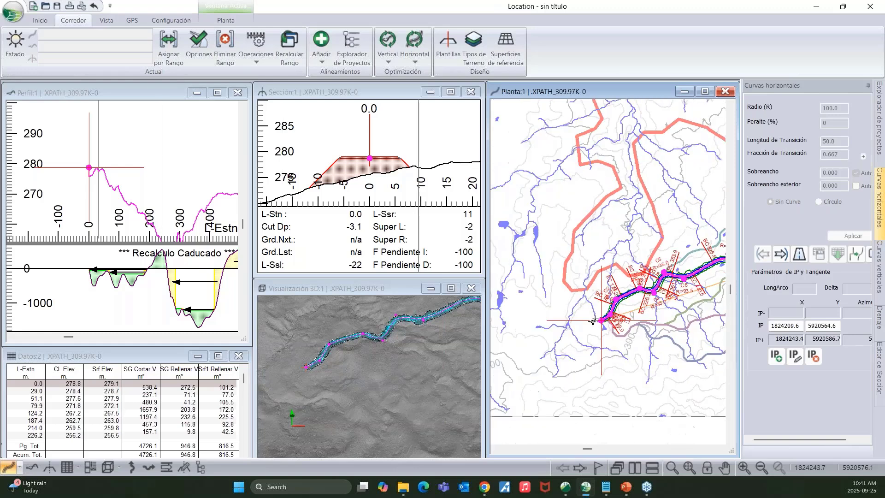
- Use the Add/Edit VIP tool to draw one tangent from station 0.0 to the profile's end at station 1219.7, elevation about 311.8
middle_drag(133, 162, 102, 141)
scroll(101, 143, down, 2)
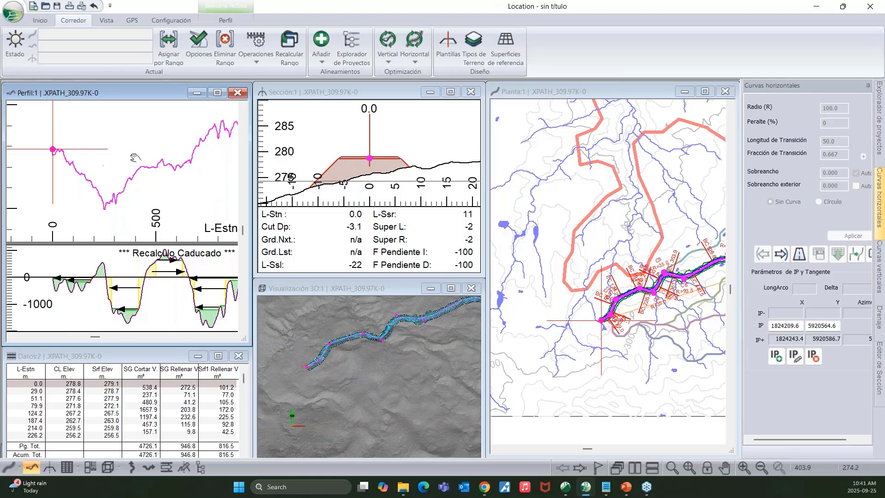
middle_drag(107, 165, 98, 193)
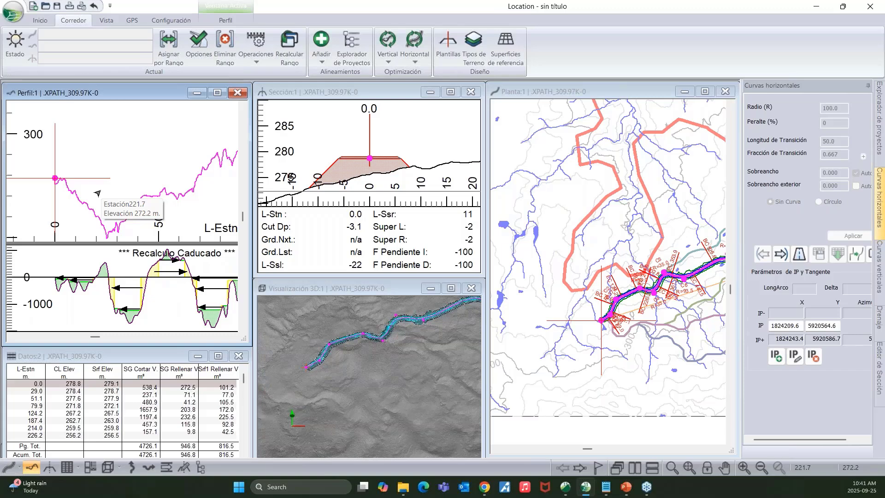
right_click(79, 140)
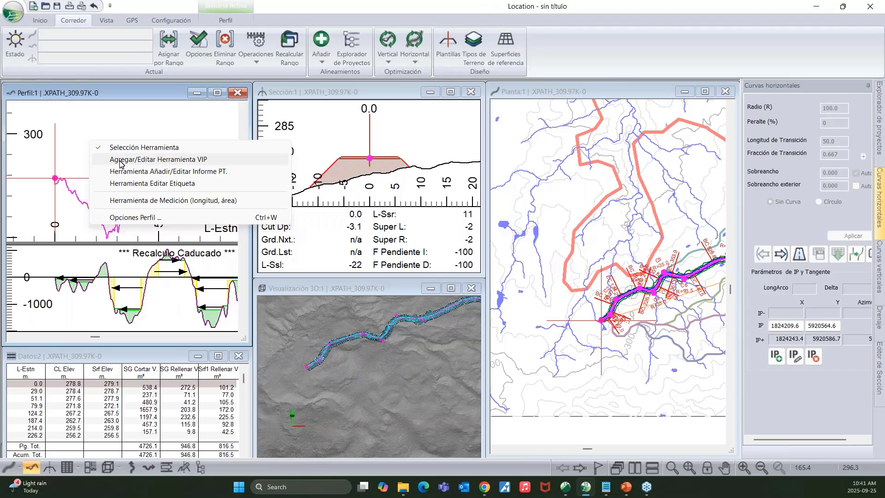
click(143, 160)
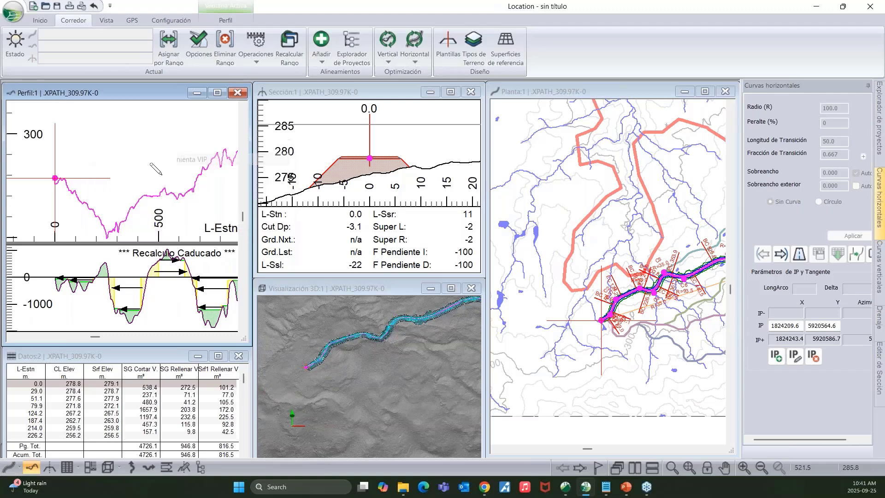
drag(93, 171, 206, 155)
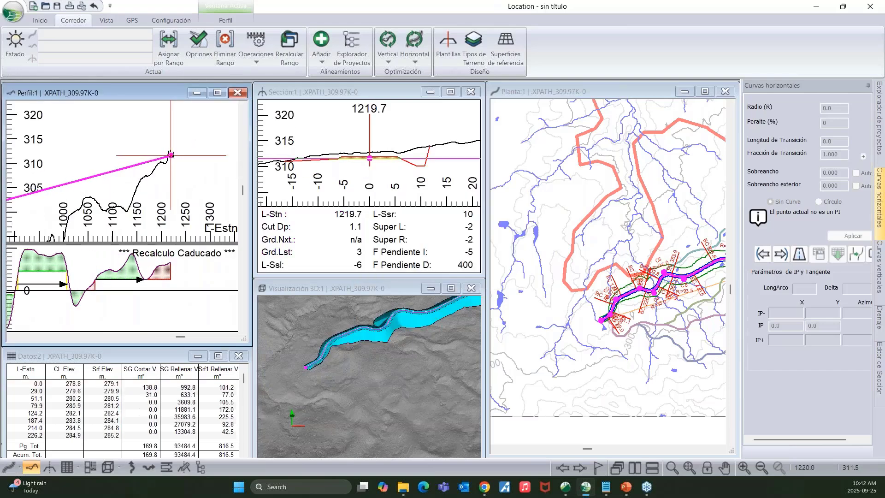
drag(173, 155, 171, 153)
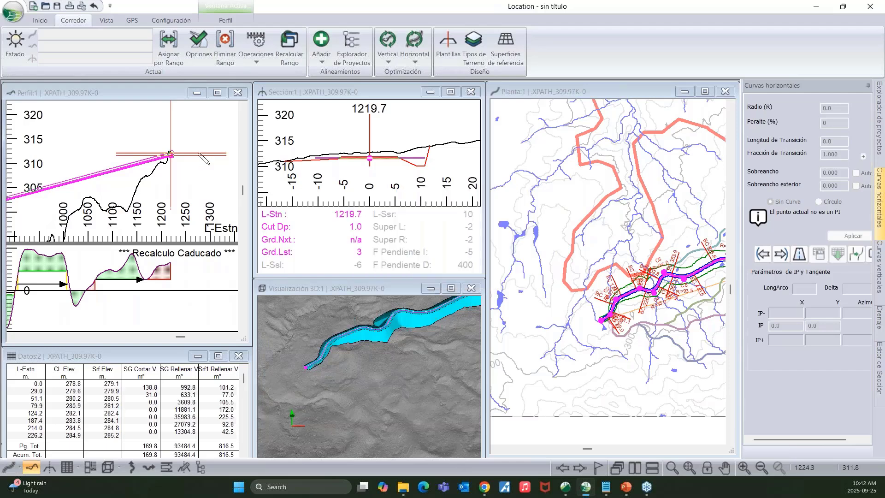
- Add a VIP in the profile's low point at about station 239.0, elevation 254.8
scroll(201, 157, down, 2)
middle_drag(57, 189, 188, 139)
scroll(188, 139, down, 2)
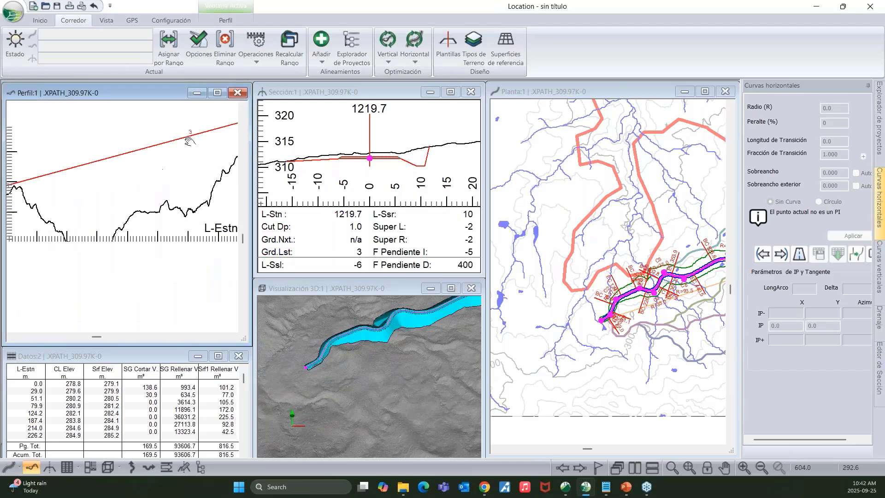
middle_drag(79, 176, 130, 174)
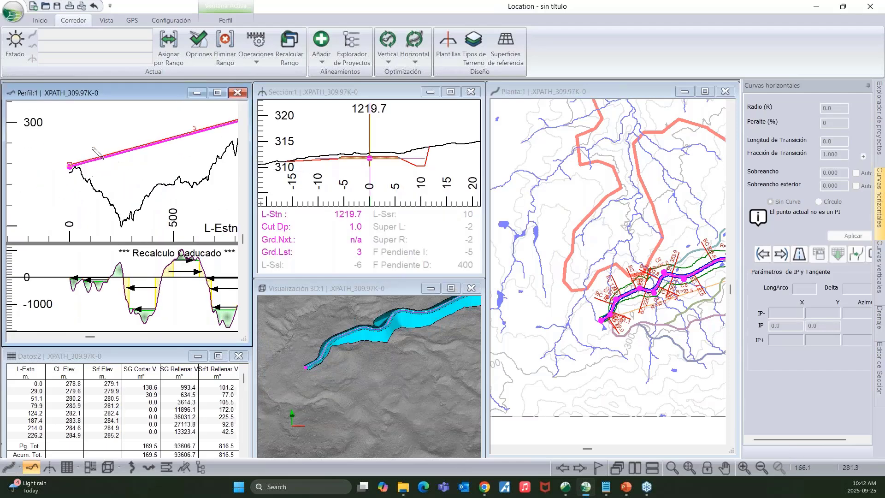
drag(104, 156, 120, 215)
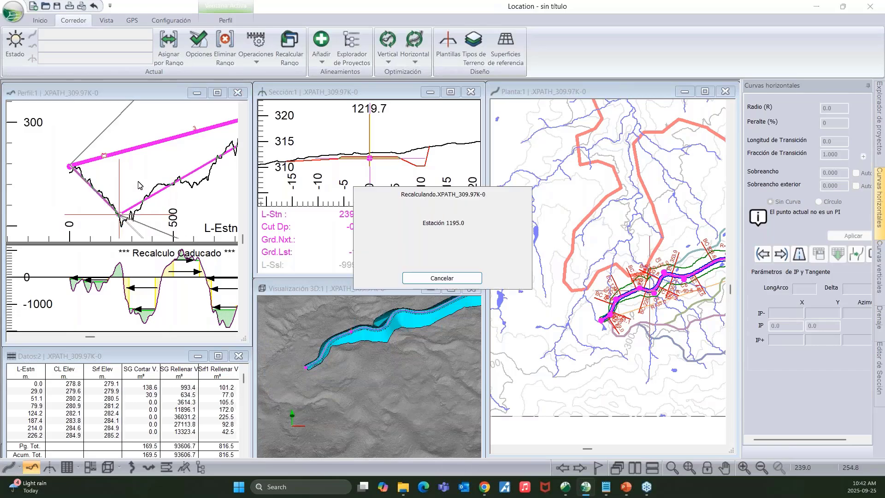
- Add two VIPs along the climbing tangent, at about station 550.4, elevation 273.8, and station 886.6, elevation 290.2
middle_drag(160, 177, 119, 181)
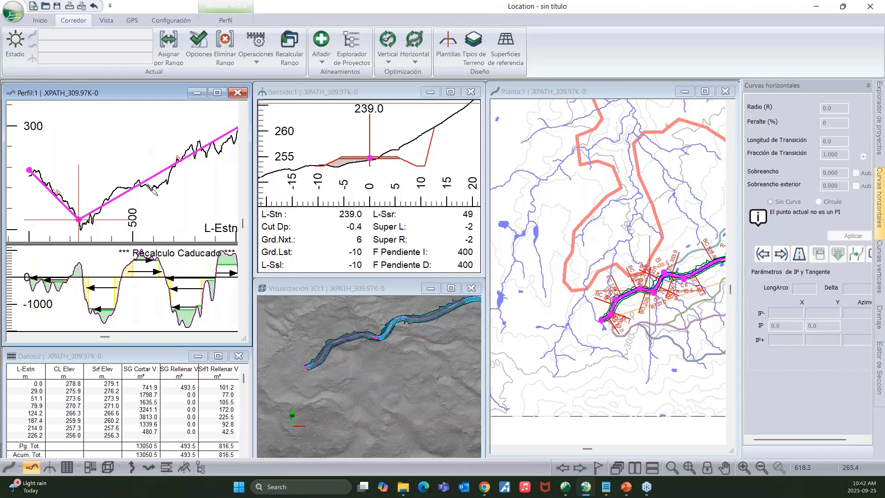
middle_drag(161, 194, 123, 215)
click(105, 199)
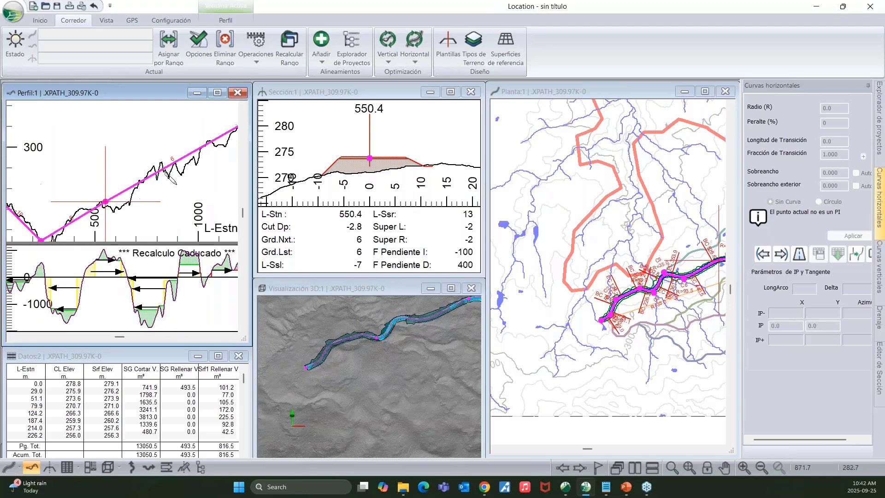
middle_drag(180, 163, 147, 200)
drag(148, 199, 142, 203)
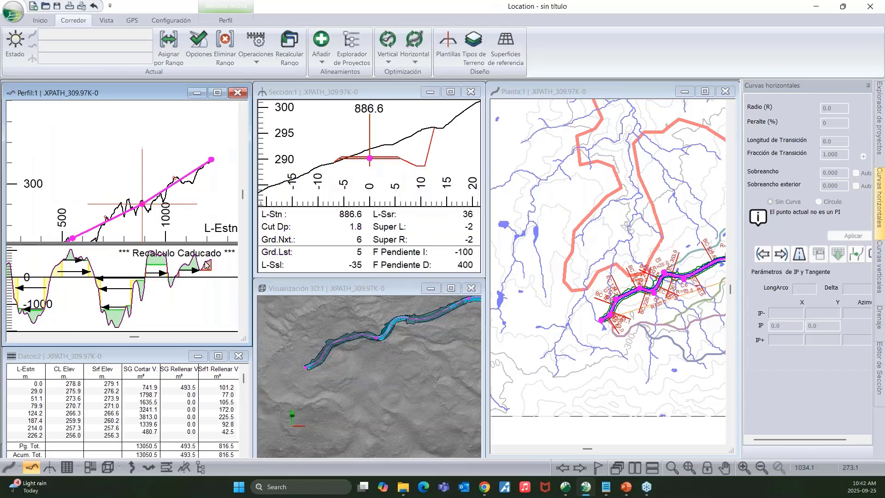
- Examine the new grade line against the ground profile and the mass haul diagram over the whole alignment
scroll(170, 212, down, 1)
middle_drag(87, 200, 110, 151)
middle_drag(132, 204, 82, 225)
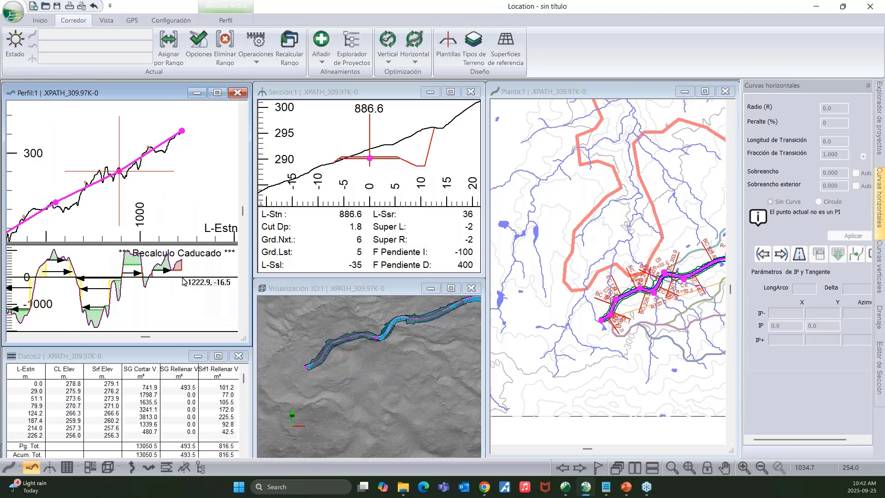
middle_drag(156, 172, 209, 147)
middle_drag(93, 200, 66, 222)
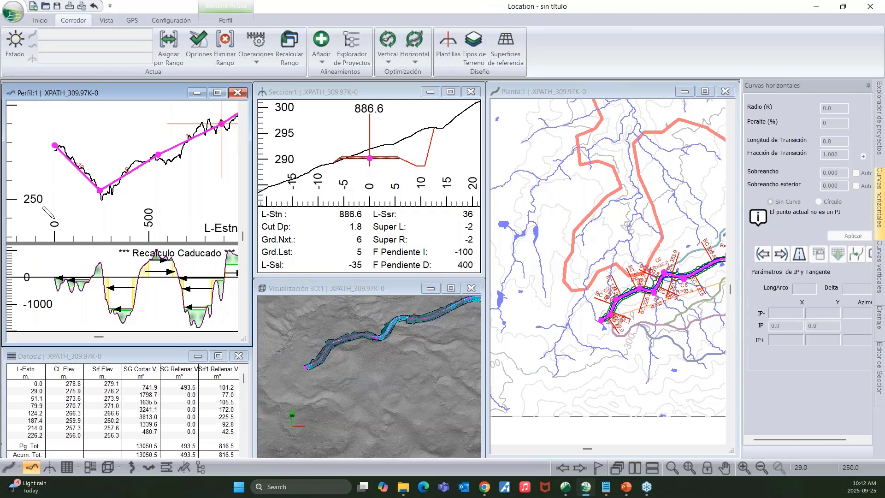
scroll(52, 178, up, 1)
middle_drag(144, 171, 156, 189)
scroll(80, 165, up, 3)
scroll(70, 148, up, 8)
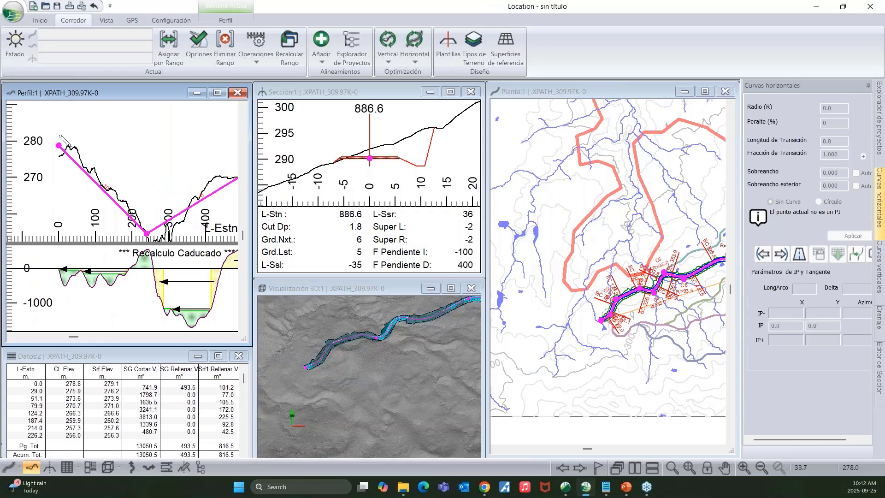
scroll(70, 150, down, 6)
scroll(91, 293, down, 1)
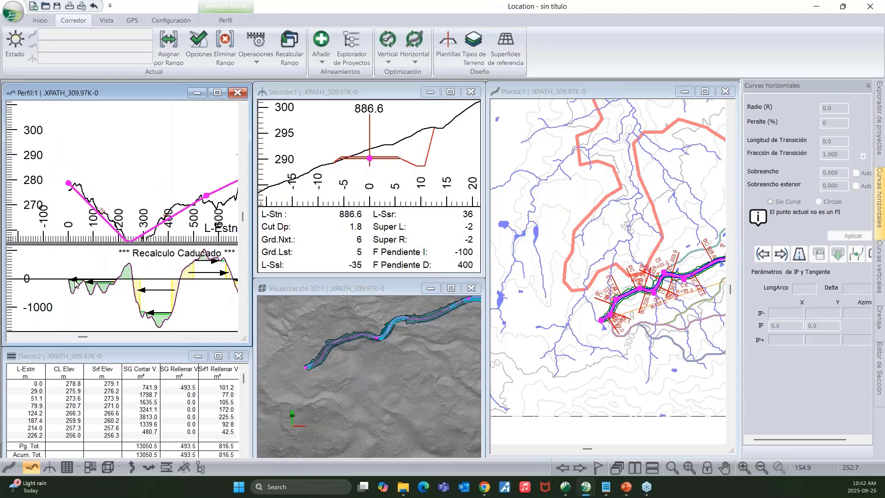
scroll(73, 184, down, 5)
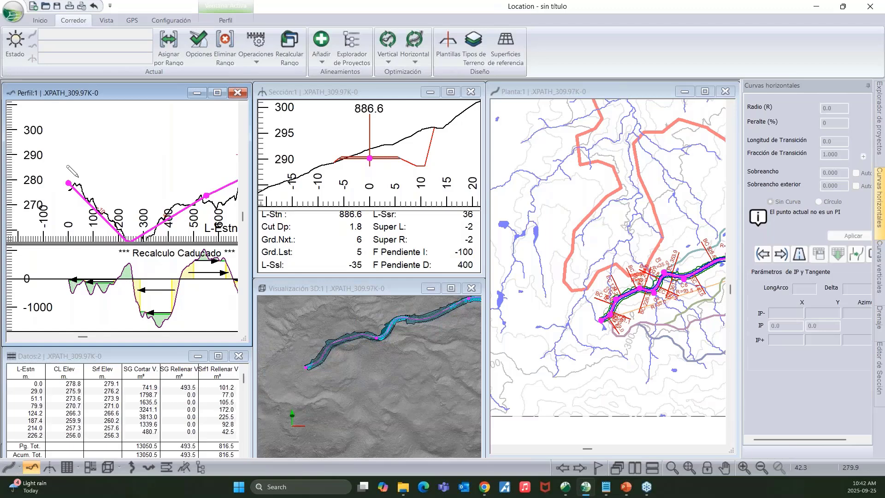
middle_drag(109, 194, 65, 181)
middle_drag(121, 193, 179, 183)
- Apply a parabolic vertical curve with K locked at 20.00 to the VIP at station 239.0
click(880, 258)
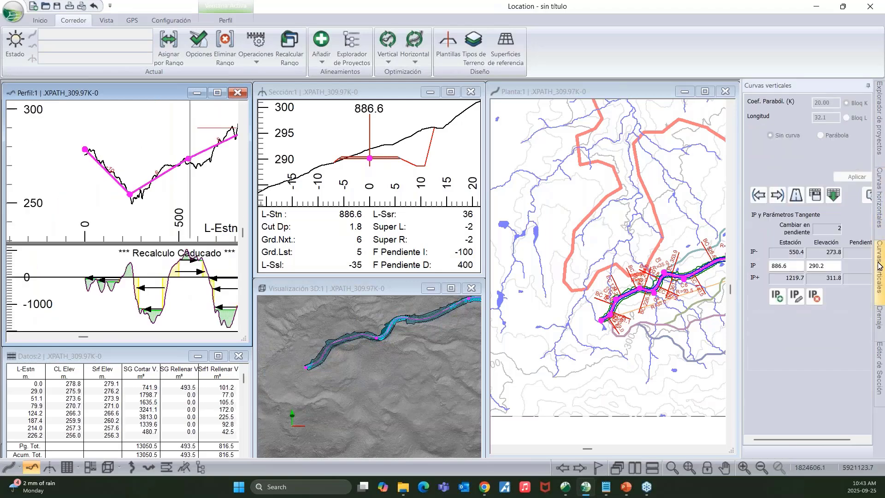
click(759, 196)
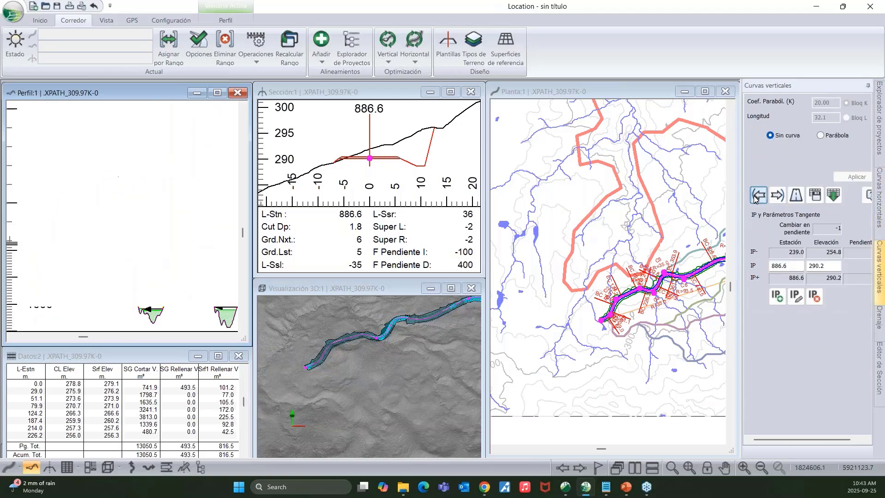
click(759, 195)
click(821, 135)
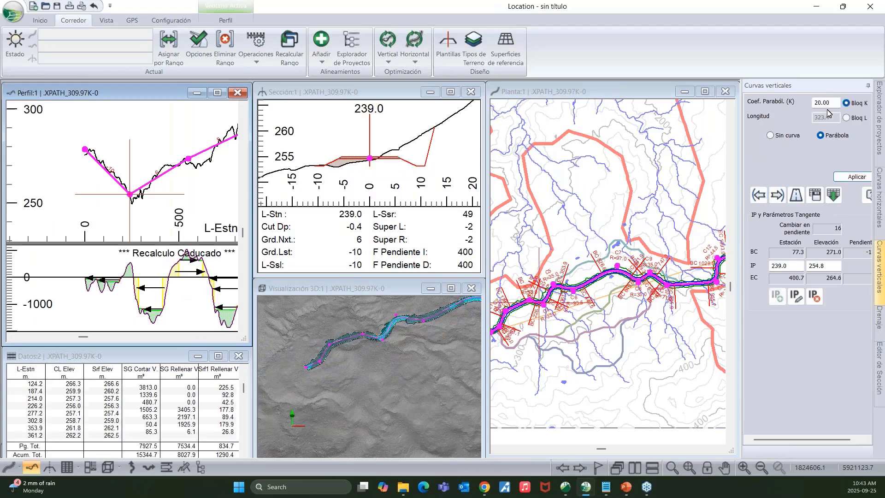
click(856, 177)
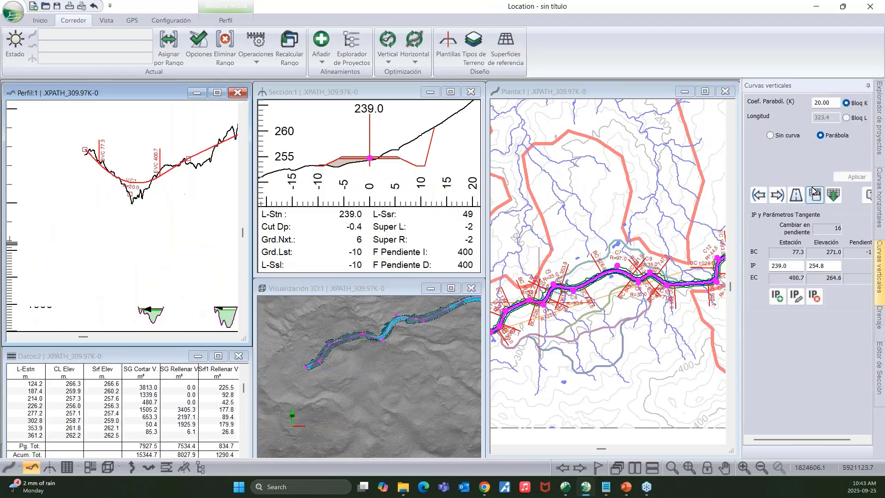
- Apply a parabolic vertical curve with K locked at 20.00 to the VIP at station 550.4
click(777, 194)
click(777, 194)
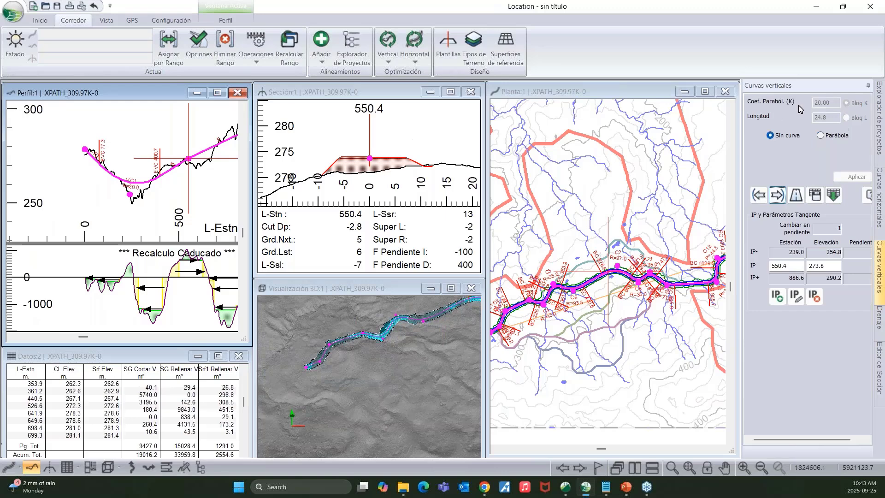
click(821, 135)
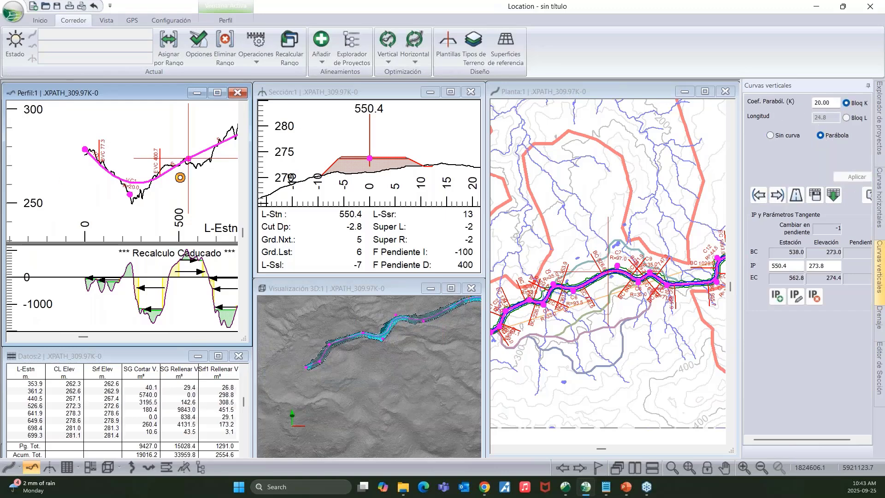
middle_drag(177, 178, 158, 190)
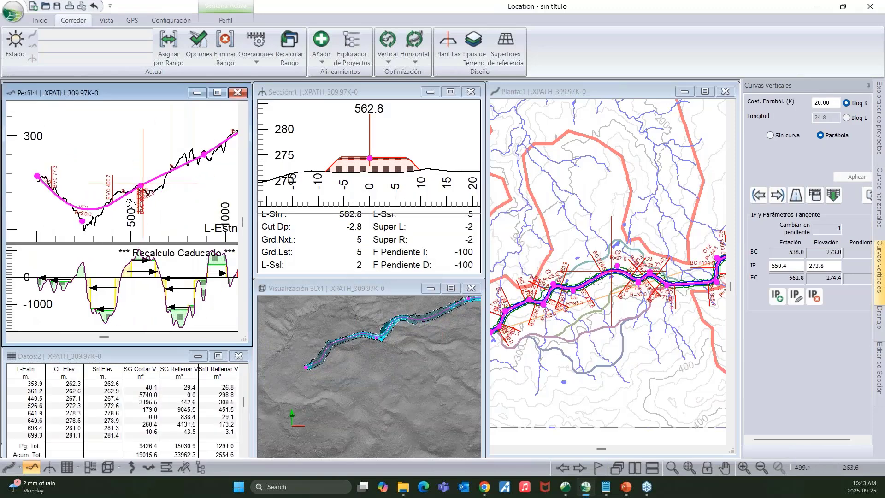
- Apply a parabolic vertical curve with K locked at 20.00 to the VIP at station 886.6
click(779, 196)
click(779, 195)
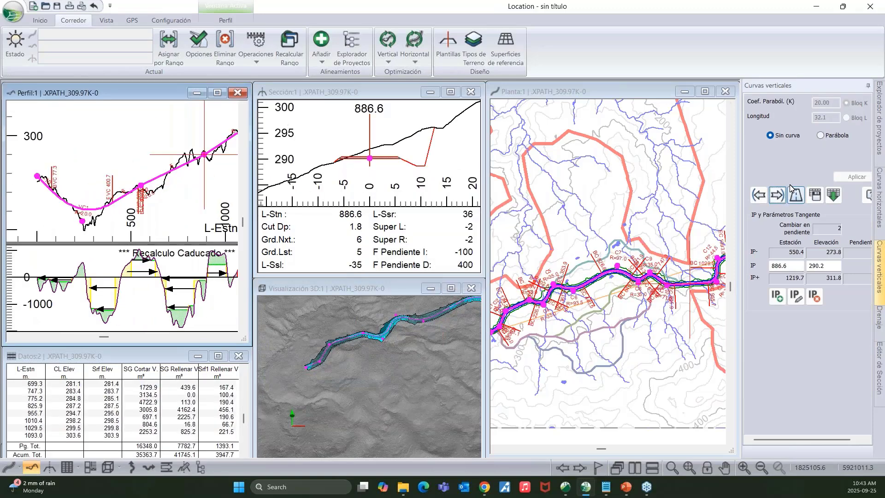
click(850, 177)
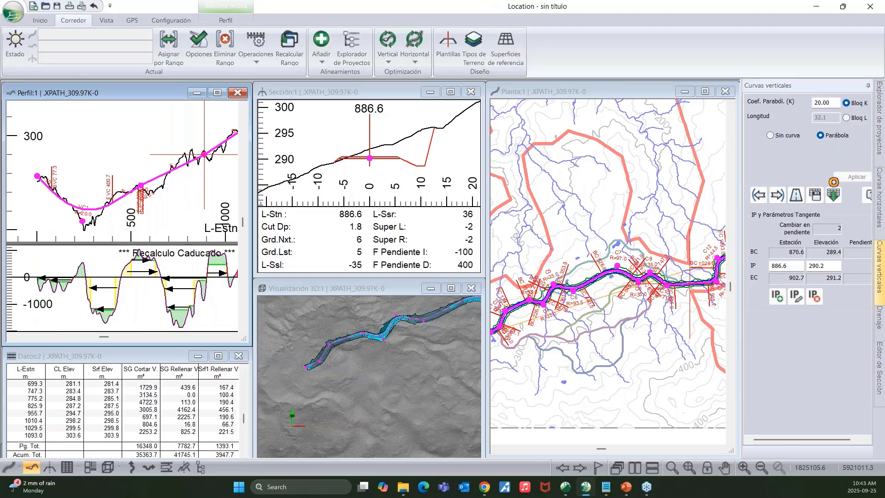
- Lower the profile's middle VIP near station 550 onto the ground line, at about station 550.8, elevation 271.1
middle_drag(172, 183, 134, 218)
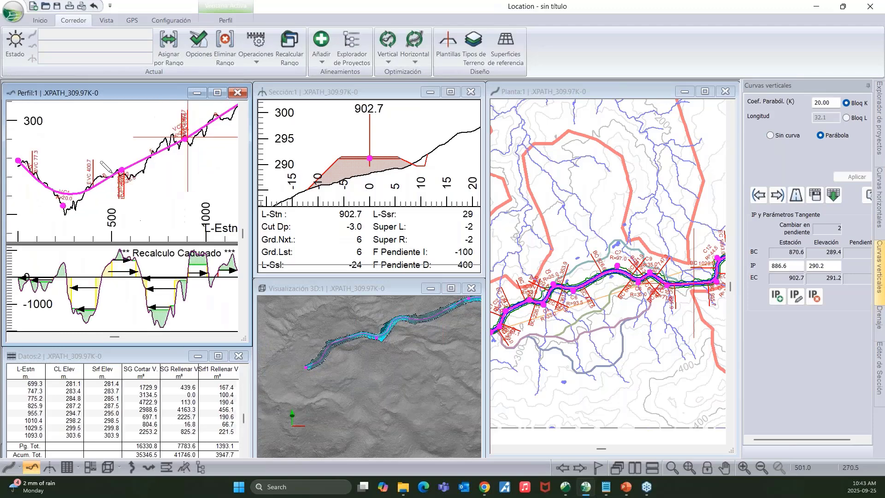
scroll(121, 169, up, 2)
click(122, 169)
drag(122, 169, 124, 175)
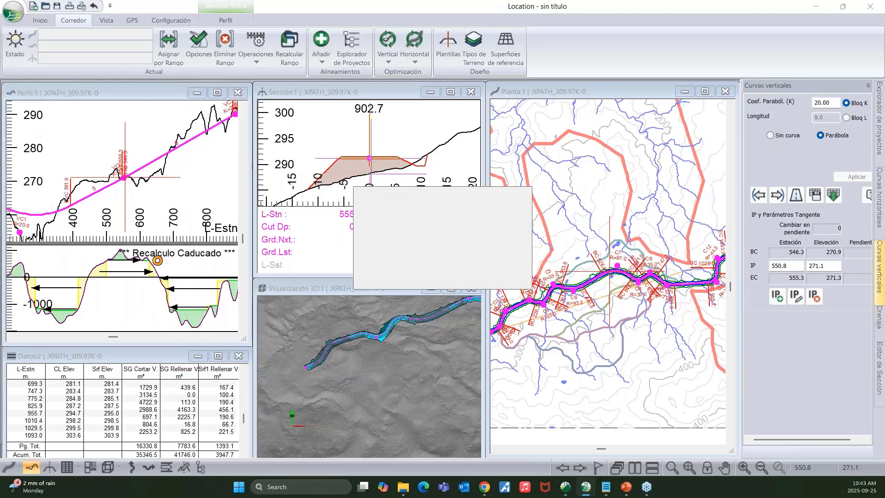
- Lower the last intermediate VIP, near station 887, to about station 890.2, elevation 288.2
middle_drag(147, 204, 41, 200)
middle_drag(177, 206, 138, 240)
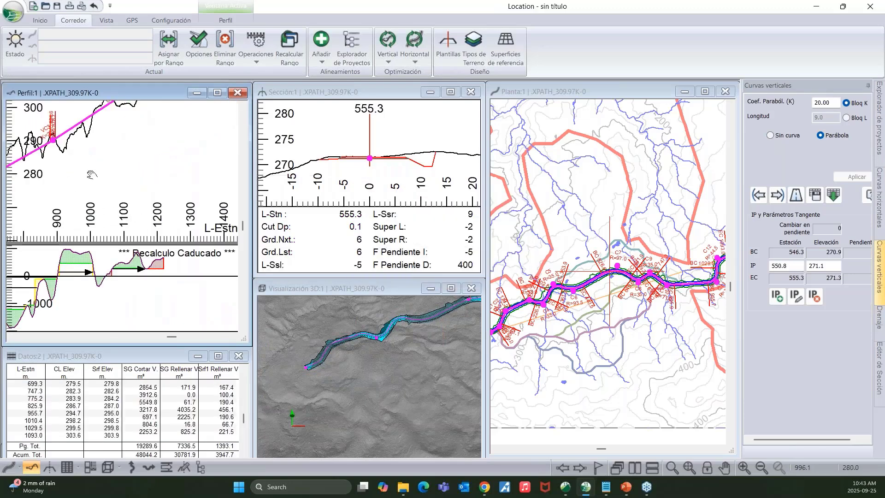
middle_drag(89, 172, 99, 150)
drag(60, 159, 63, 165)
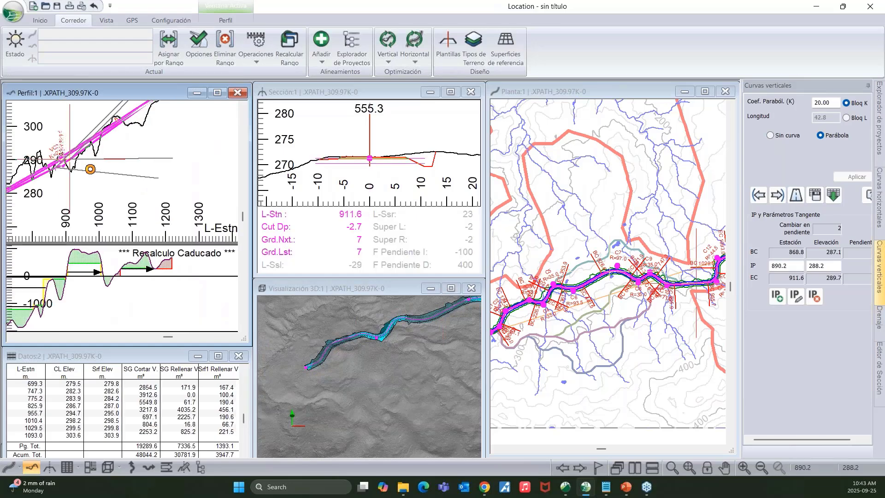
- Switch the profile back to the selection tool and show the whole vertical alignment
scroll(157, 190, down, 2)
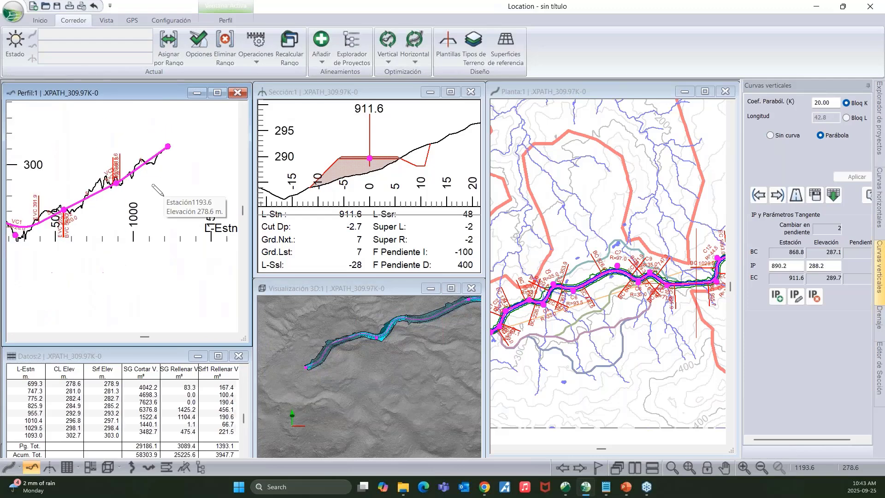
right_click(195, 189)
click(214, 196)
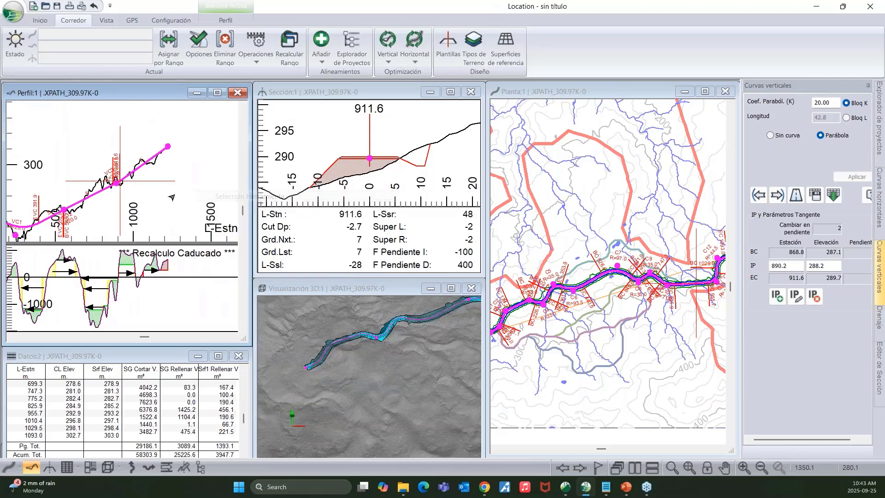
scroll(146, 194, down, 2)
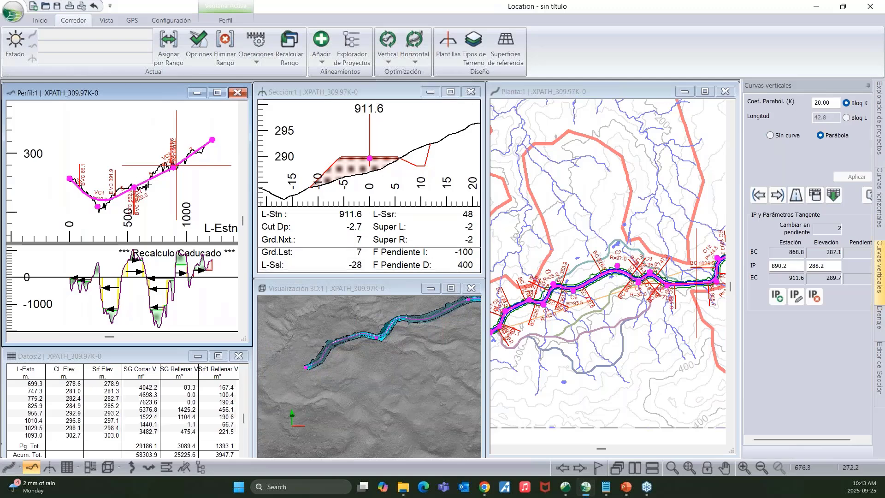
- Open the vertical optimization options and centre the vertical band on Ground
scroll(121, 193, up, 3)
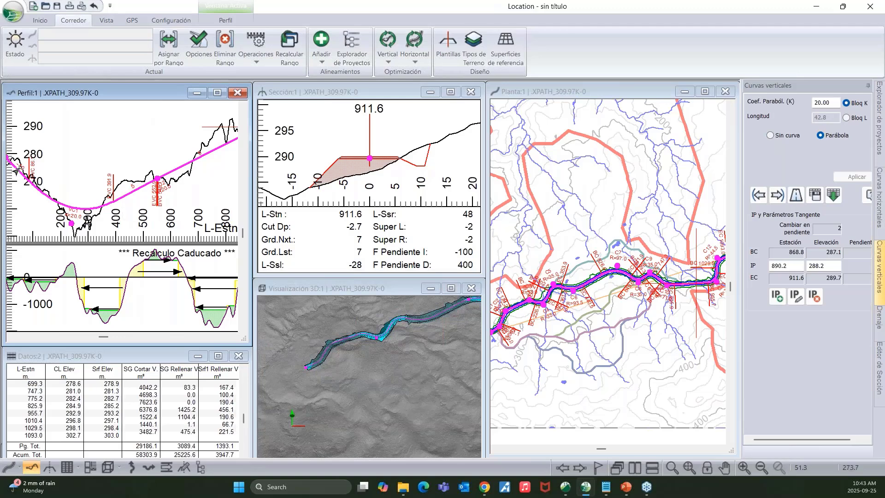
scroll(19, 169, down, 3)
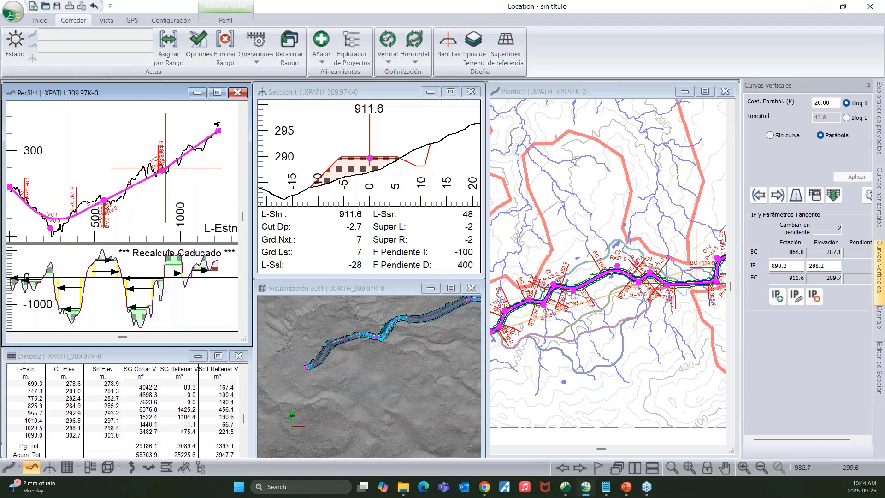
click(388, 61)
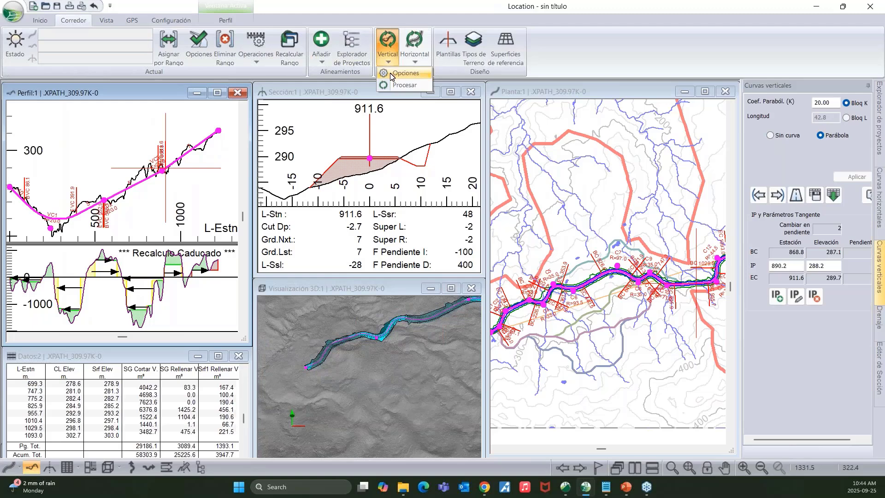
click(391, 74)
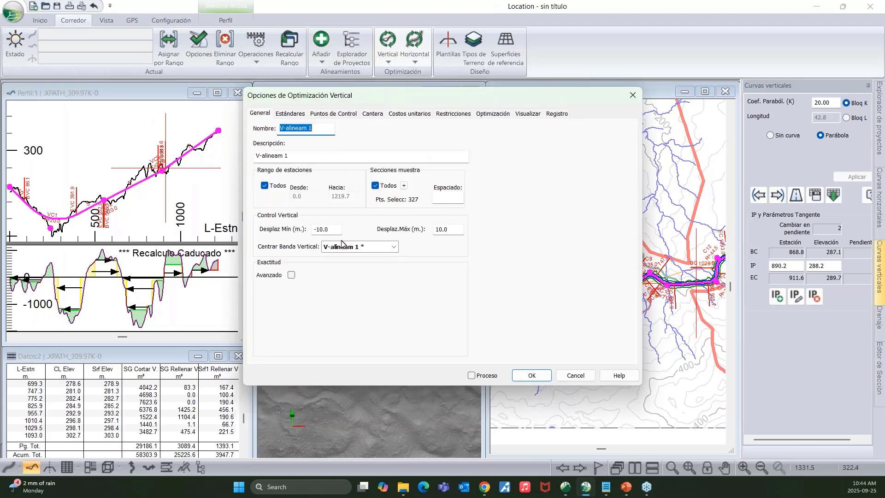
click(341, 247)
click(339, 254)
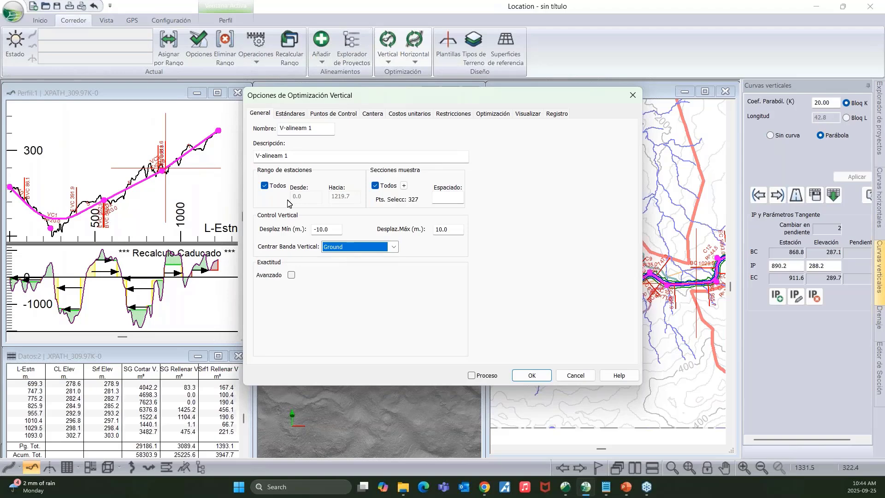
- Set the optimization standards to grades from -12 to 12 % and minimum K of 4 concave and 3 convex, and update the range restriction
click(296, 114)
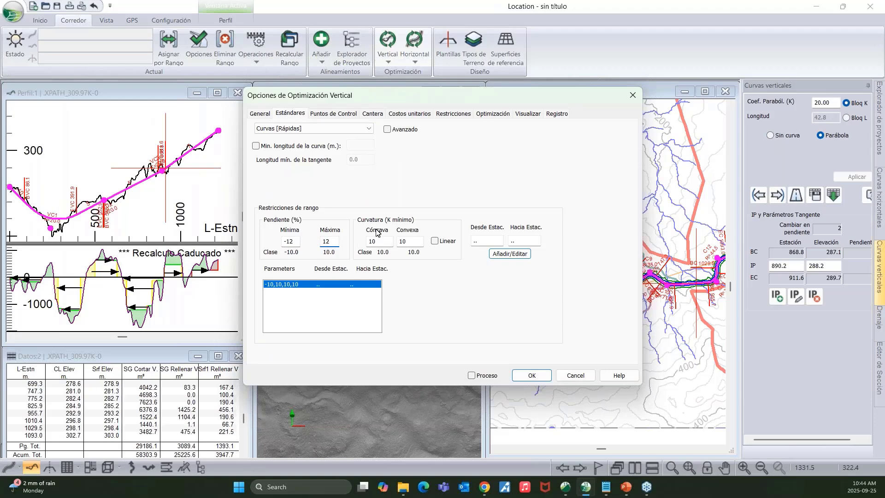
key(Tab)
key(Tab)
click(509, 254)
- Enter a trial range restriction with grades from -5 to 5 % starting at station 100, without adding it to the list
double_click(296, 241)
text(-5)
key(Tab)
text(5)
double_click(501, 241)
text(100)
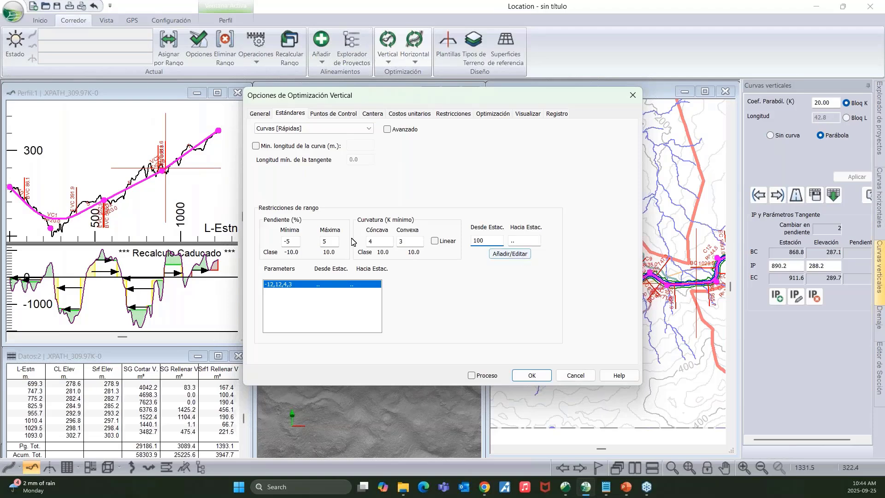
click(322, 114)
click(296, 116)
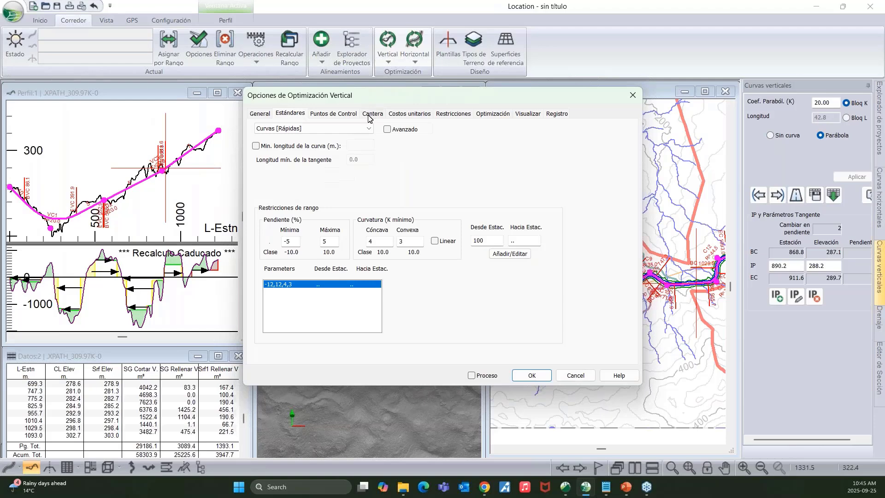
- Add vertical control points at the start and the end of the alignment
click(340, 115)
click(440, 266)
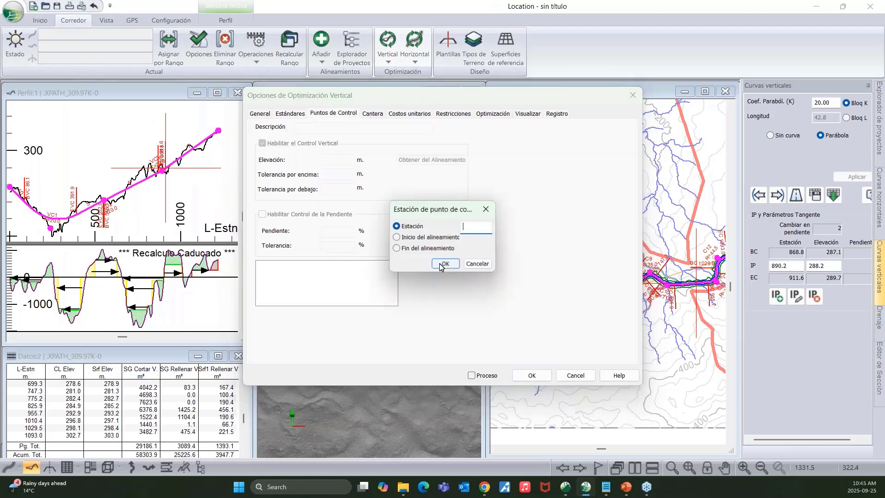
click(420, 237)
click(445, 265)
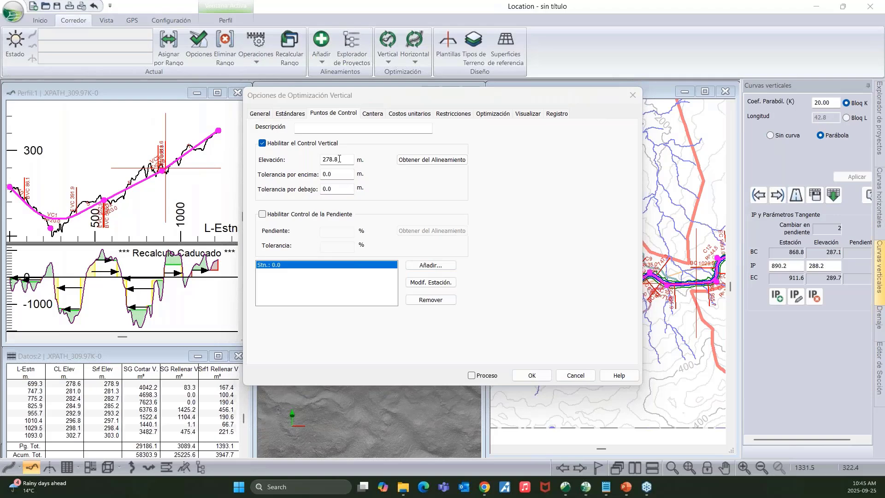
click(429, 266)
click(406, 249)
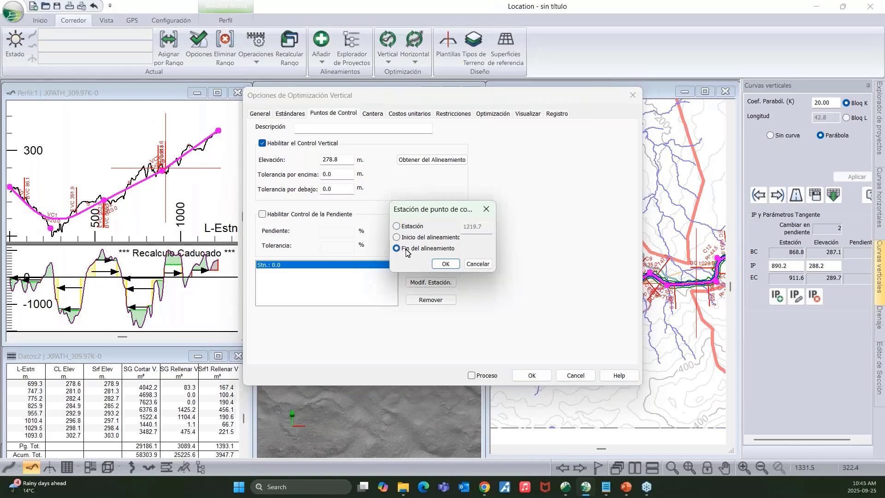
click(445, 264)
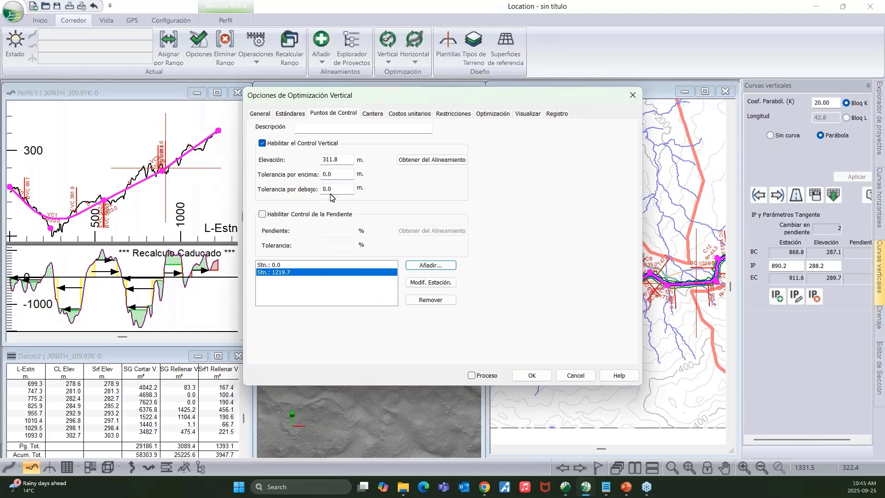
- Enable processing, run the vertical optimization and accept its feasibility and cost log
click(472, 376)
click(531, 376)
click(414, 310)
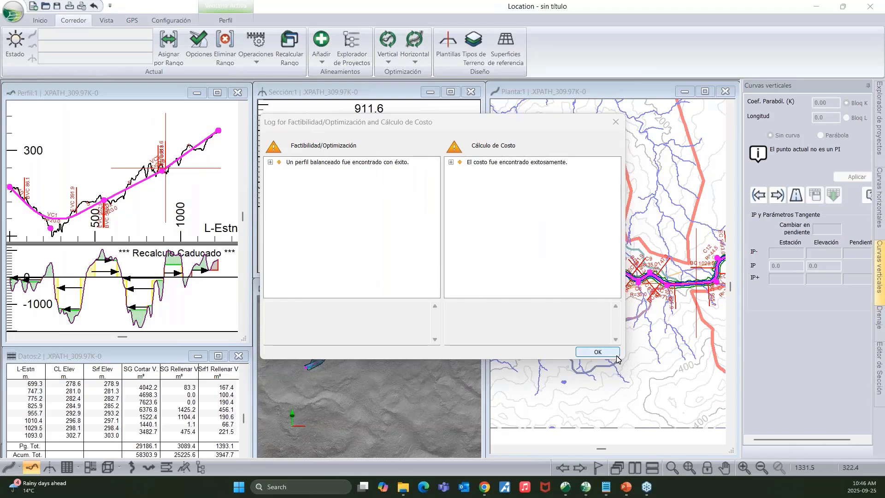
click(598, 352)
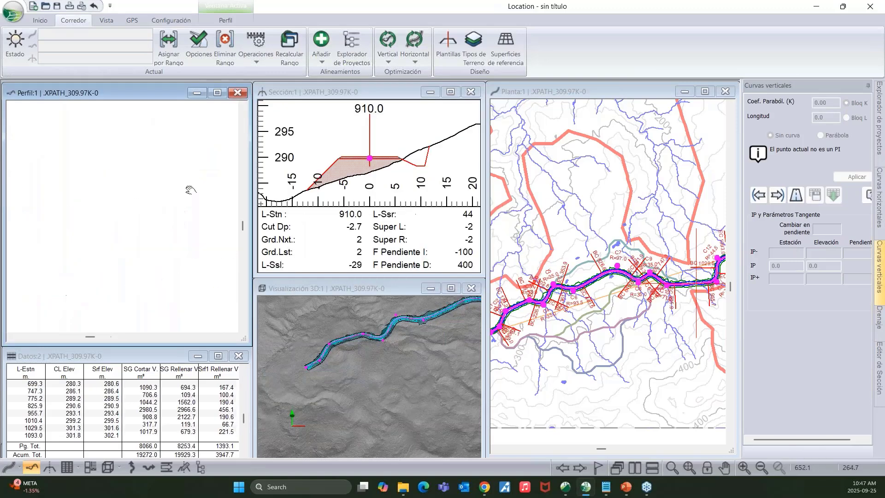
- Examine the optimized vertical alignment against the ground line from its start to its end
scroll(122, 182, up, 1)
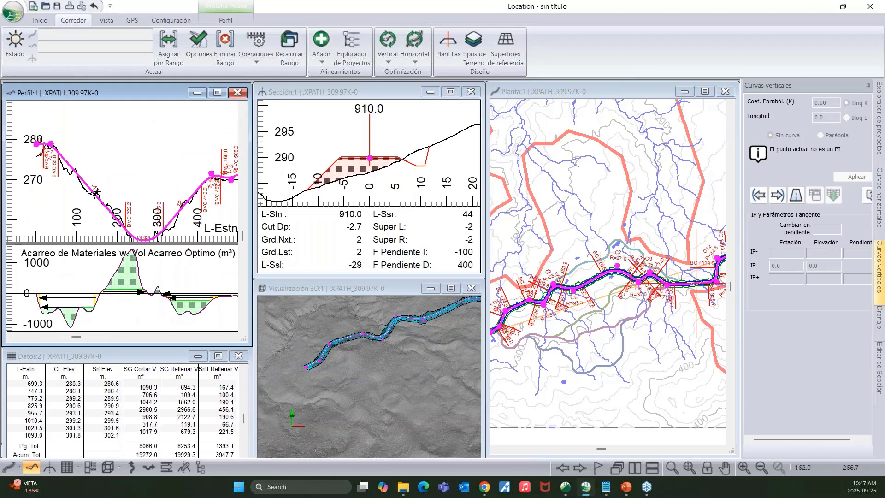
scroll(41, 132, up, 2)
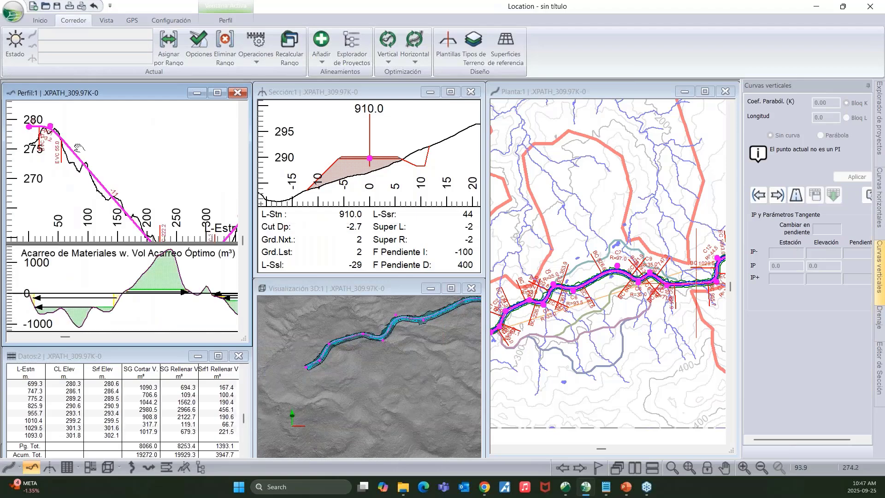
middle_drag(79, 149, 33, 119)
middle_drag(132, 169, 84, 150)
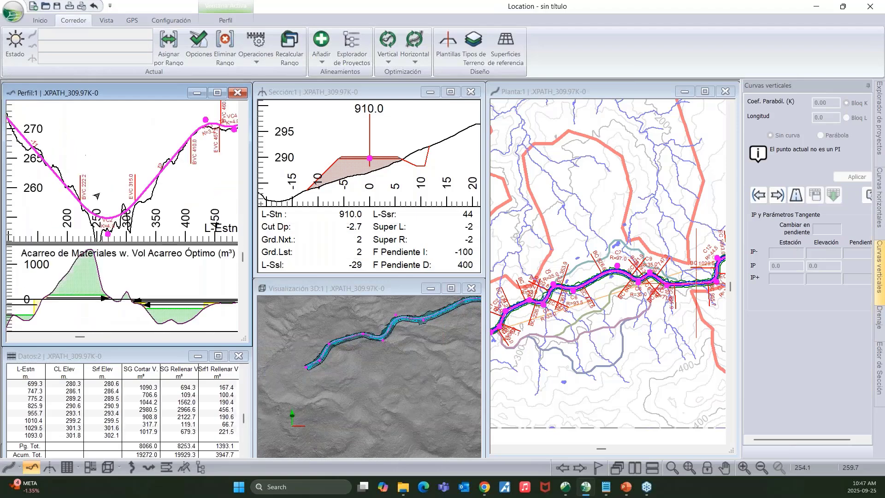
middle_drag(96, 190, 175, 212)
middle_drag(90, 162, 123, 138)
scroll(136, 184, up, 1)
scroll(111, 169, up, 1)
scroll(134, 201, down, 1)
scroll(134, 202, down, 1)
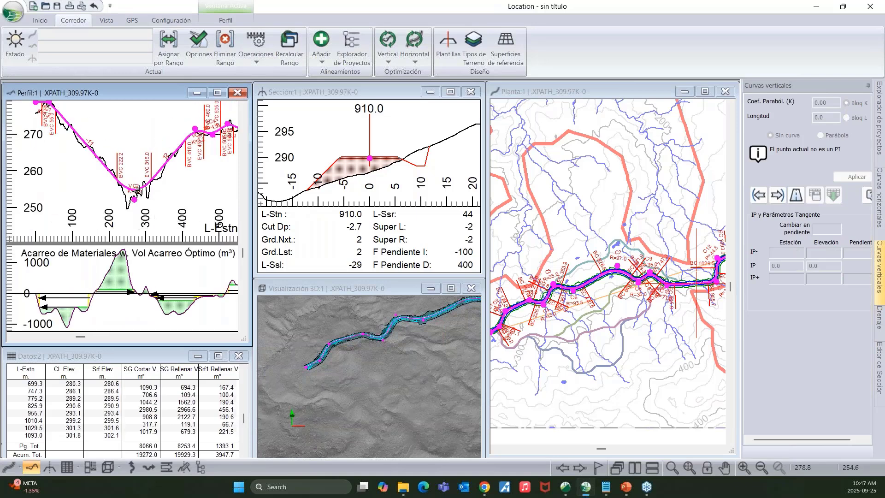
scroll(133, 196, down, 1)
middle_drag(134, 194, 70, 197)
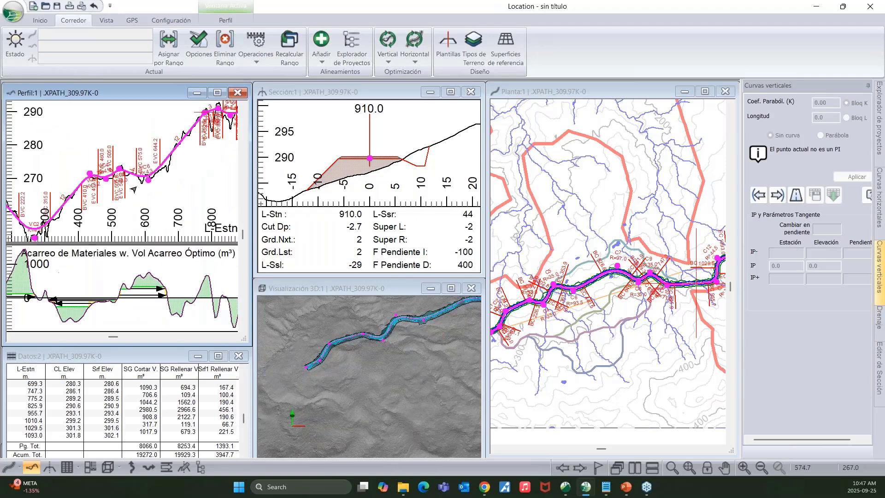
middle_drag(134, 188, 80, 216)
middle_drag(185, 171, 69, 217)
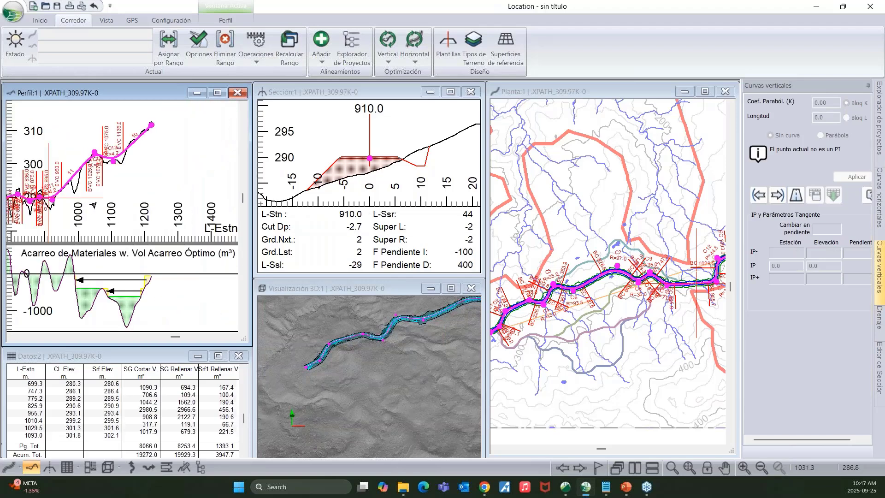
- Enlarge the profile window to examine the mass haul diagram near the alignment's end, and restore the window layout
click(217, 92)
middle_drag(300, 251, 378, 203)
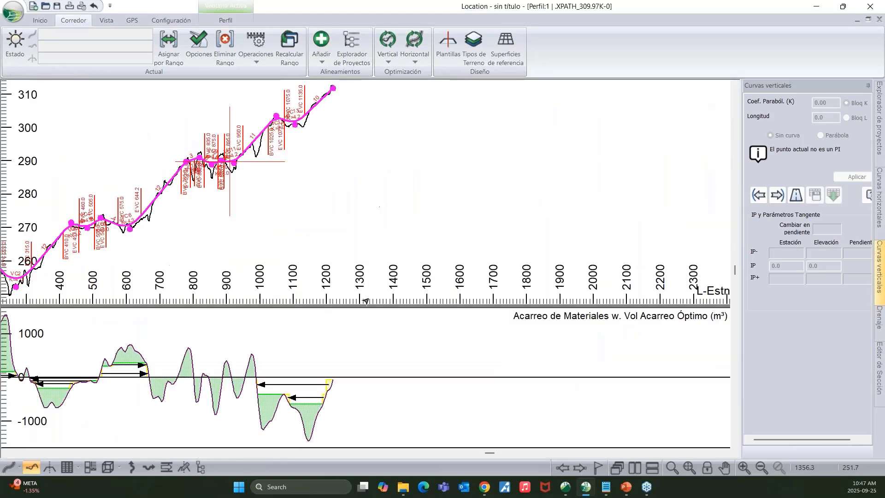
scroll(332, 387, up, 4)
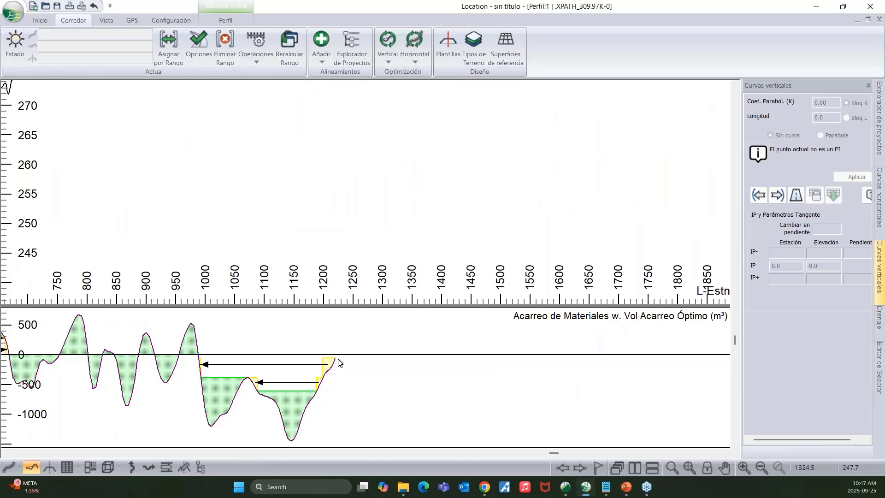
scroll(337, 361, up, 2)
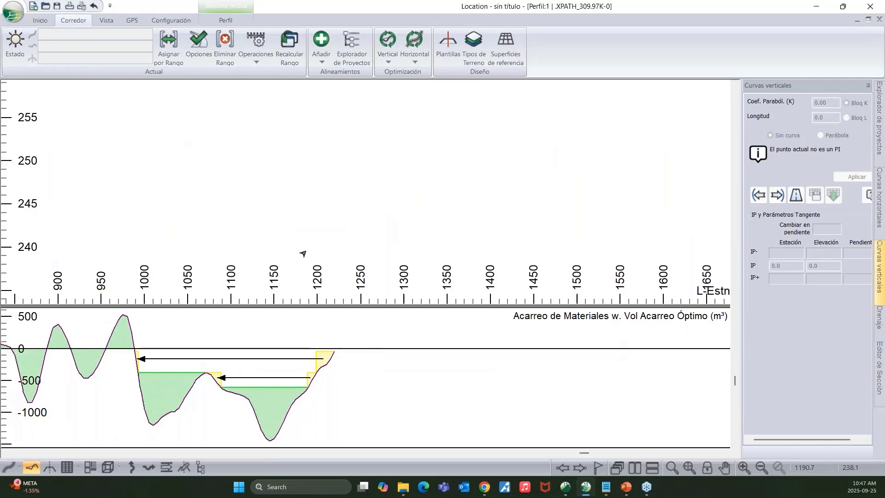
scroll(292, 217, down, 2)
scroll(293, 218, down, 2)
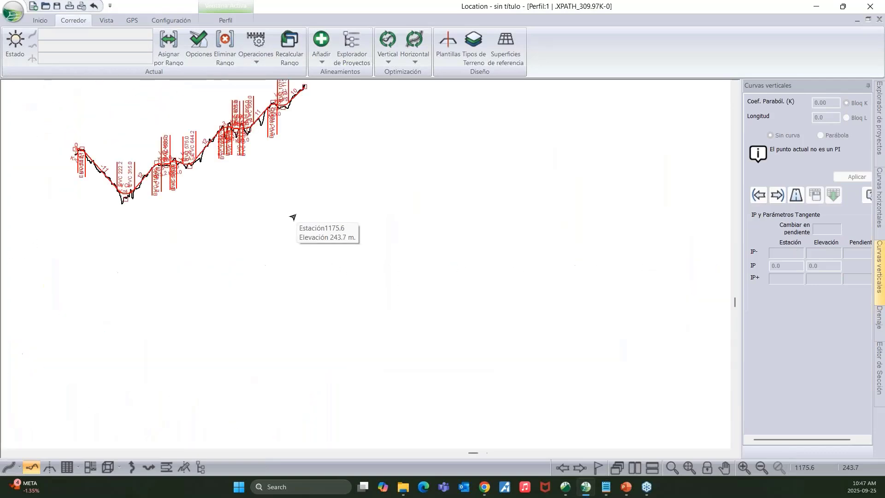
click(868, 19)
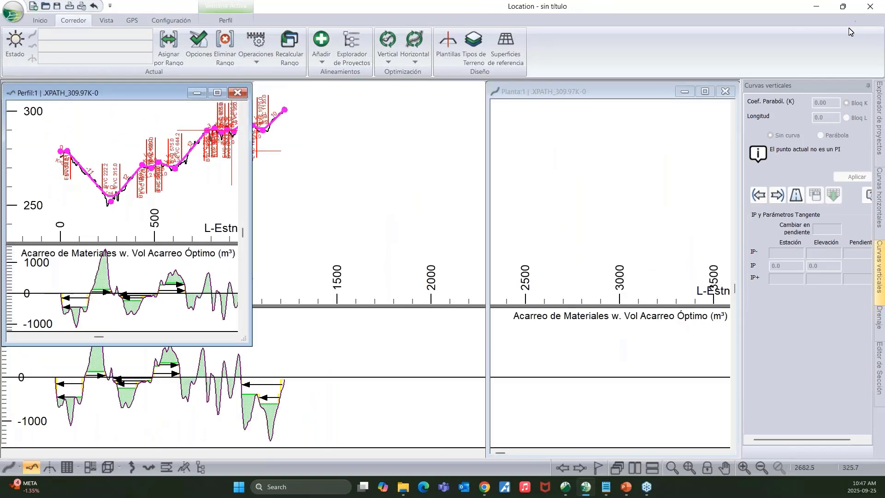
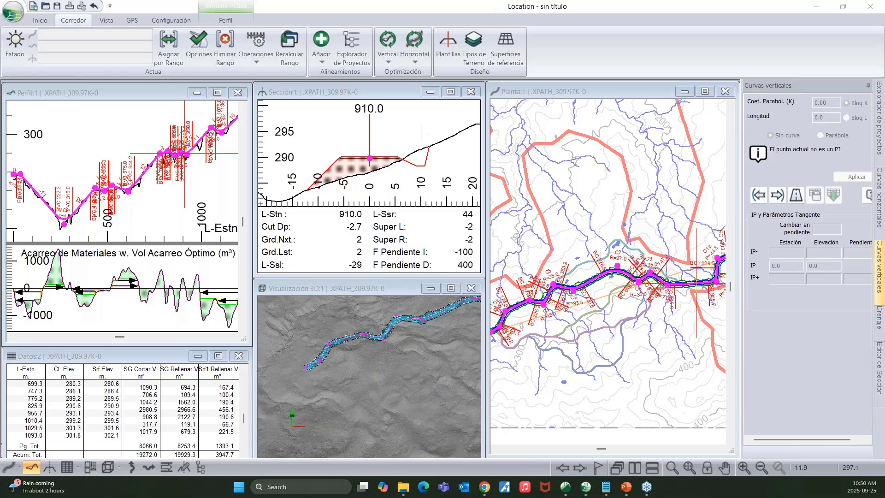
- Switch the profile view to the selection tool
right_click(599, 187)
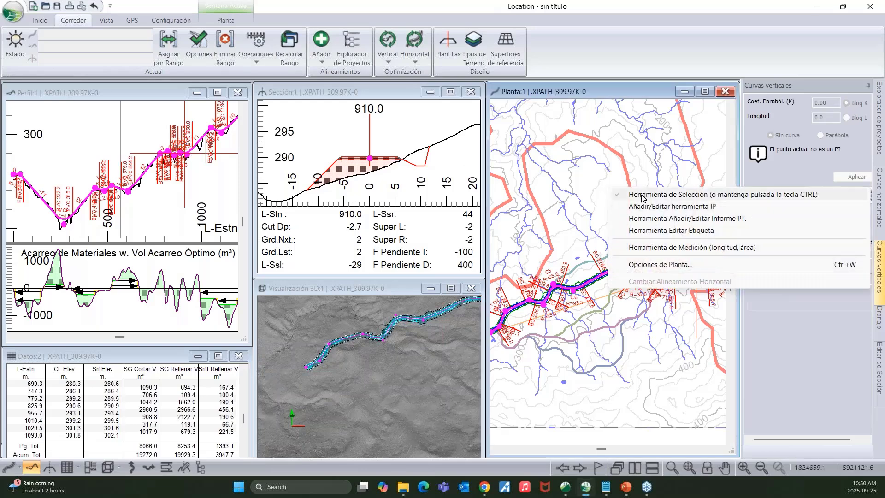
right_click(197, 162)
click(224, 173)
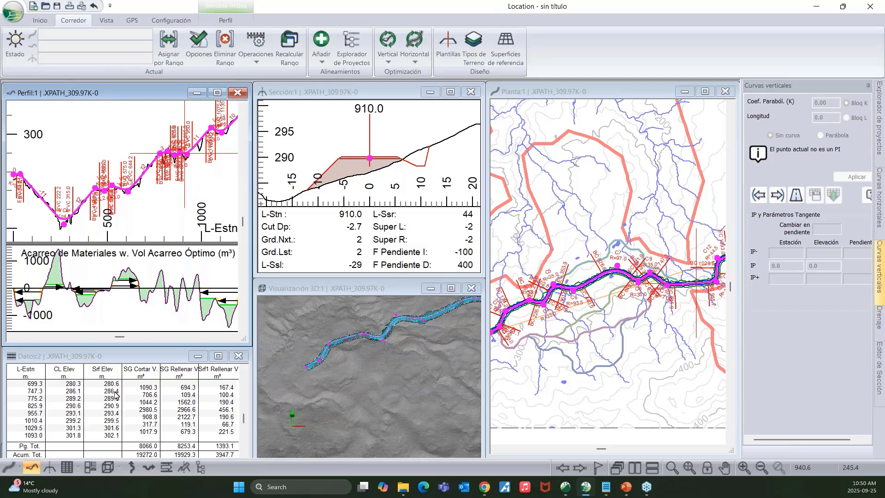
- Open the Multi-Plot view and check the network library chapters available for the current page size, without adding any
click(91, 468)
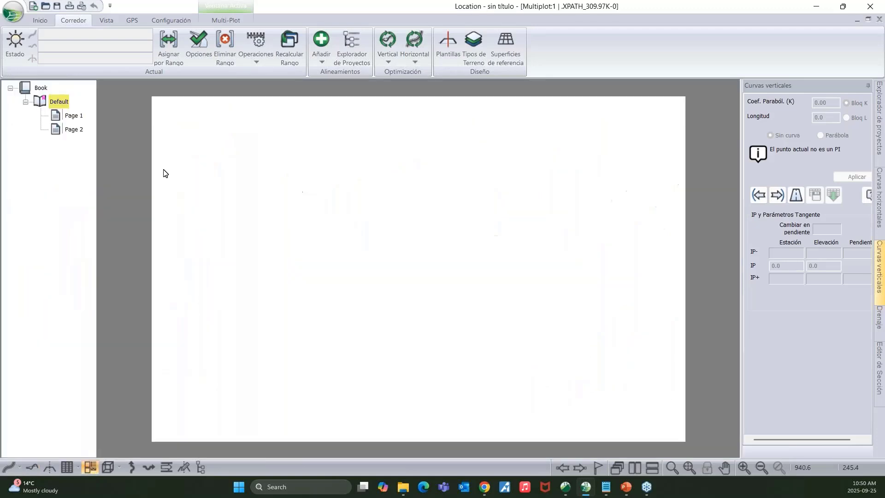
click(213, 25)
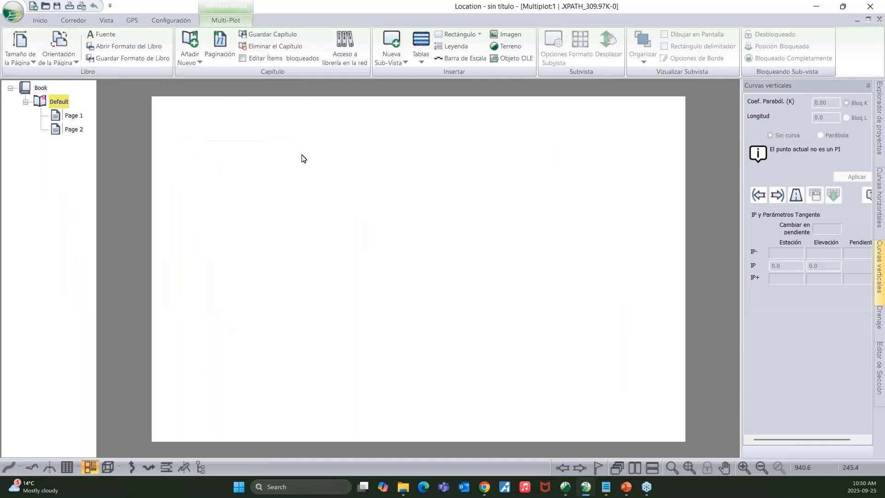
click(342, 59)
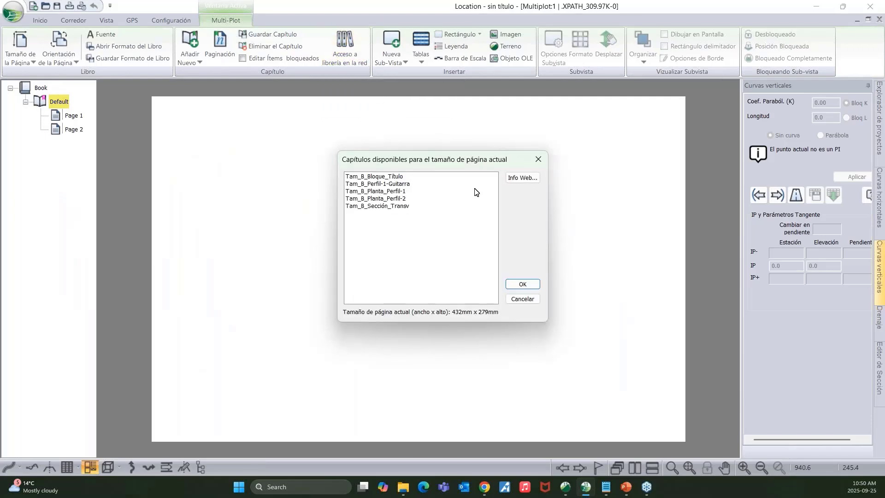
click(537, 160)
- Load the book layout template "DO Tam D -Plantilla de Libro.blt" into the Multi-Plot book
click(20, 51)
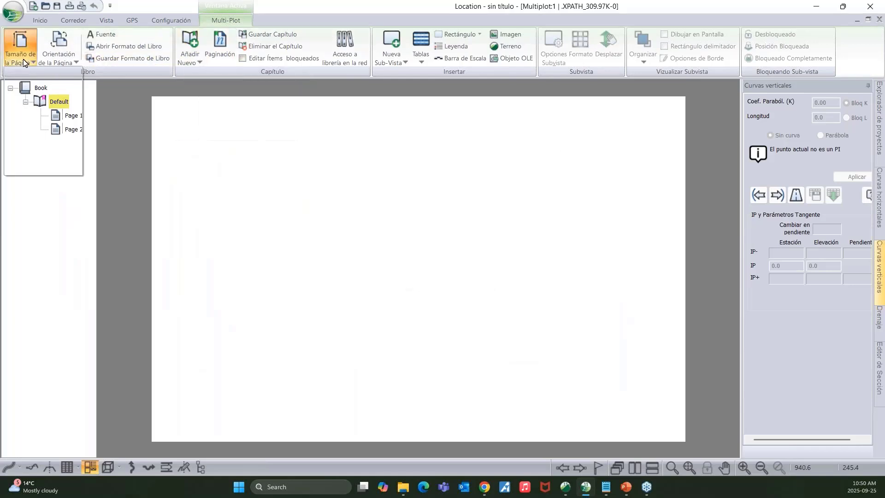
click(26, 135)
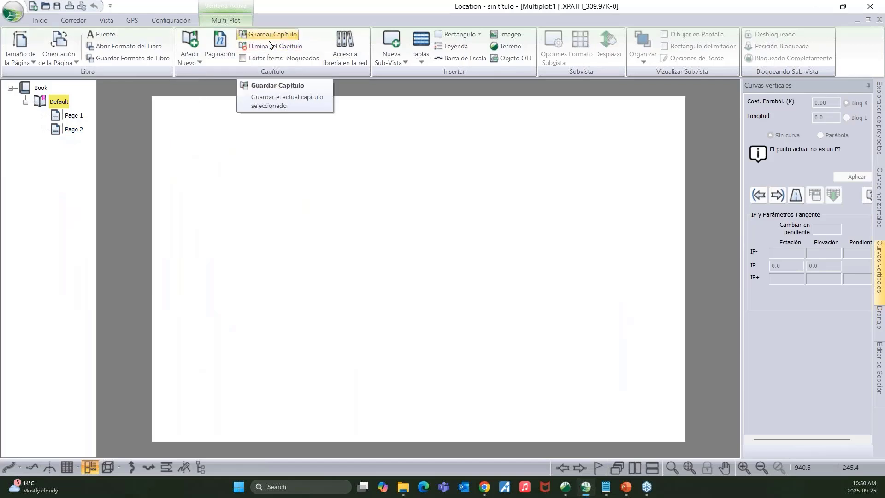
click(125, 46)
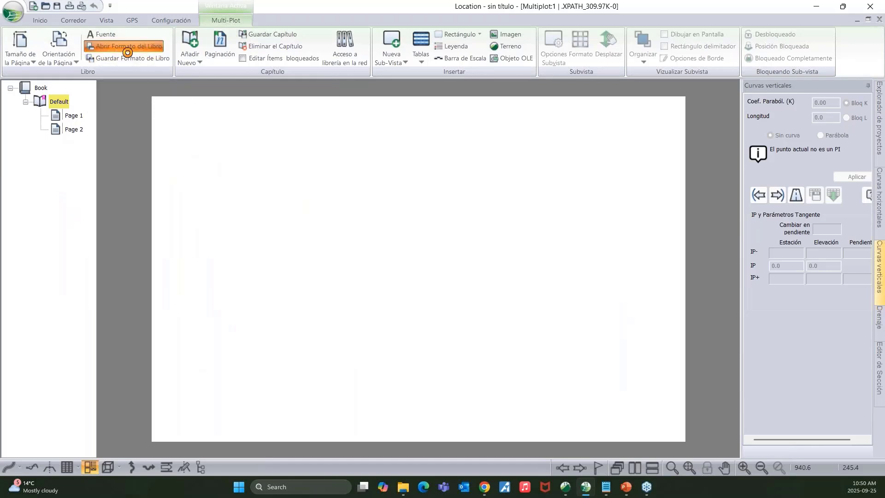
click(479, 280)
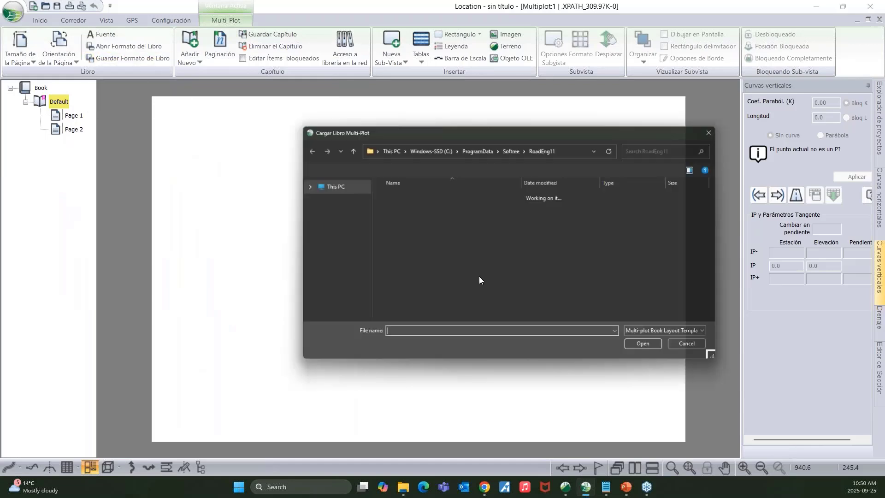
click(417, 246)
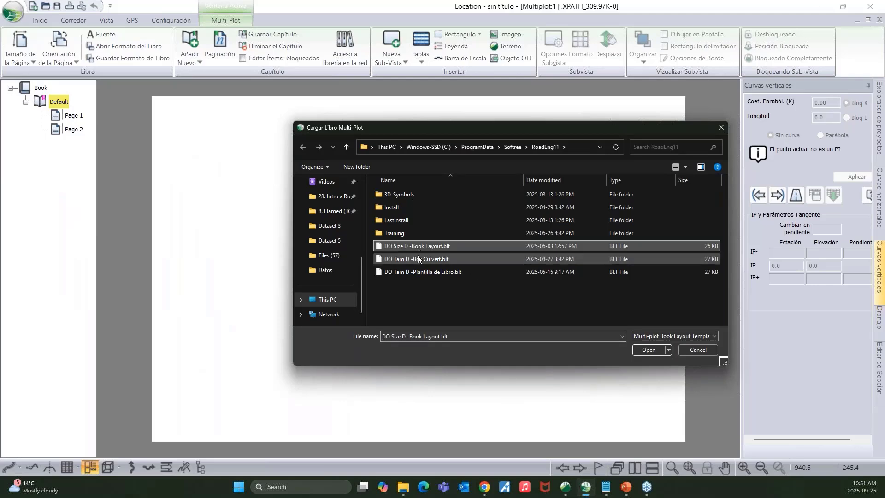
click(420, 271)
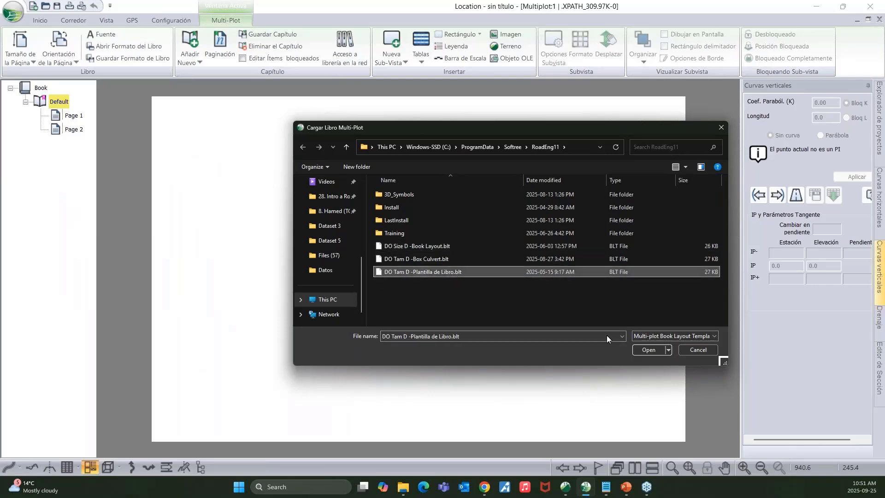
click(647, 352)
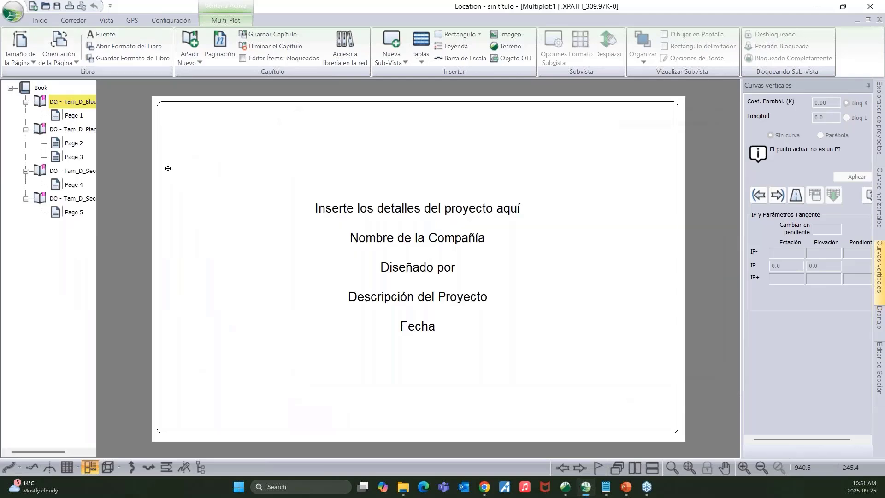
- Look through the loaded book's title block, plan-profile and first cross-section chapters
click(356, 214)
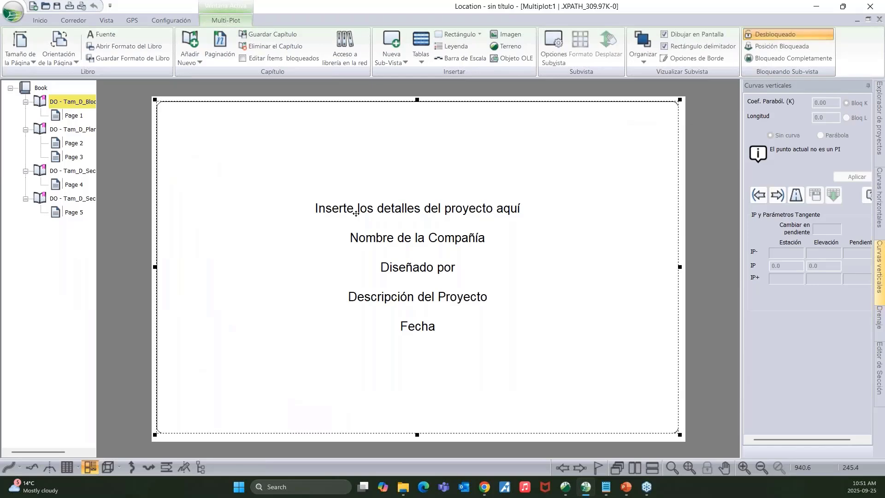
click(79, 130)
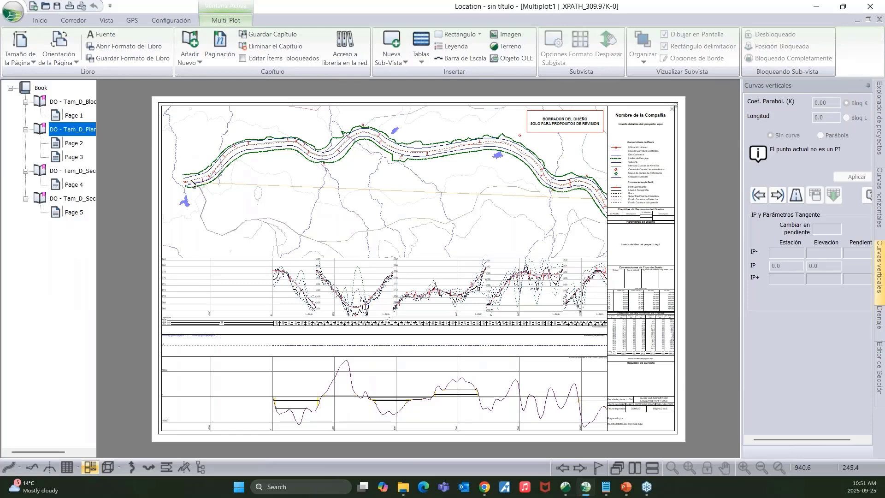
click(73, 171)
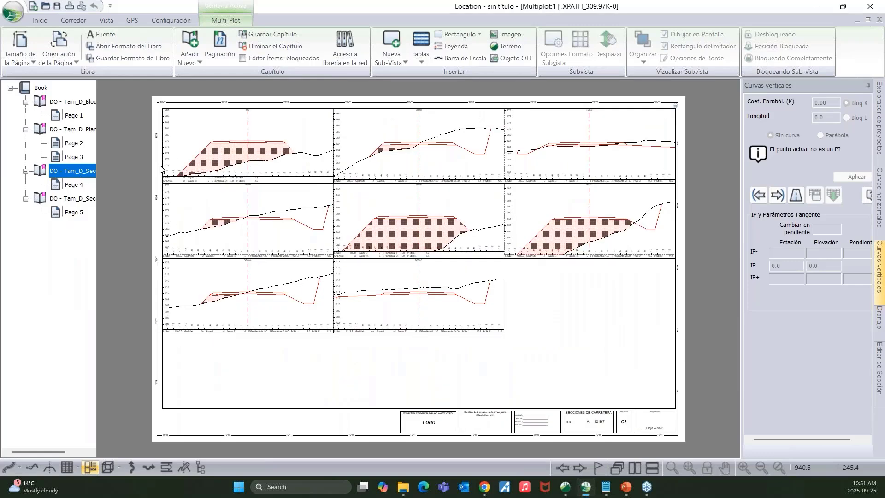
- Set the cross-section sheet's point types to include the 5.0 m auto-interval points and exclude the 200.0 m ones
click(275, 158)
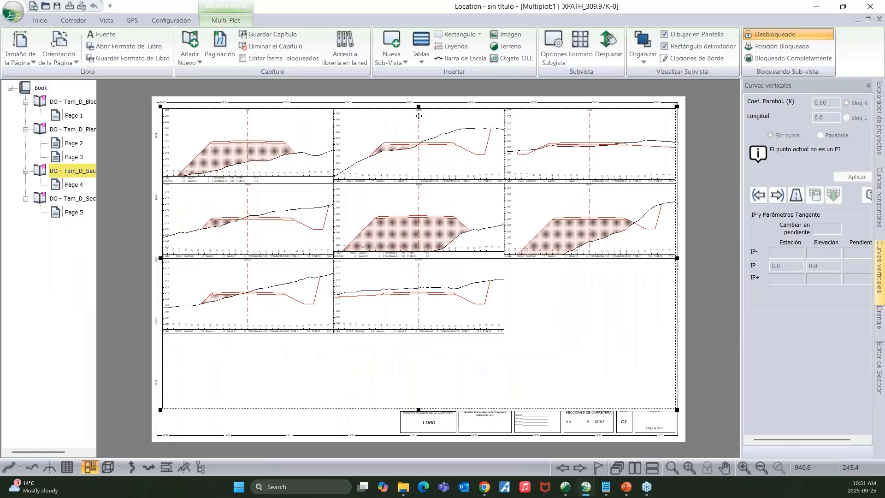
scroll(418, 115, up, 3)
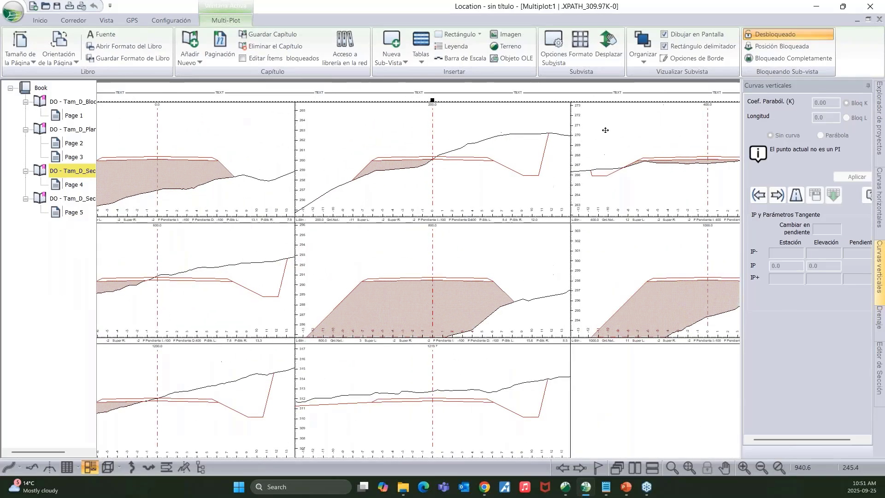
scroll(444, 140, down, 5)
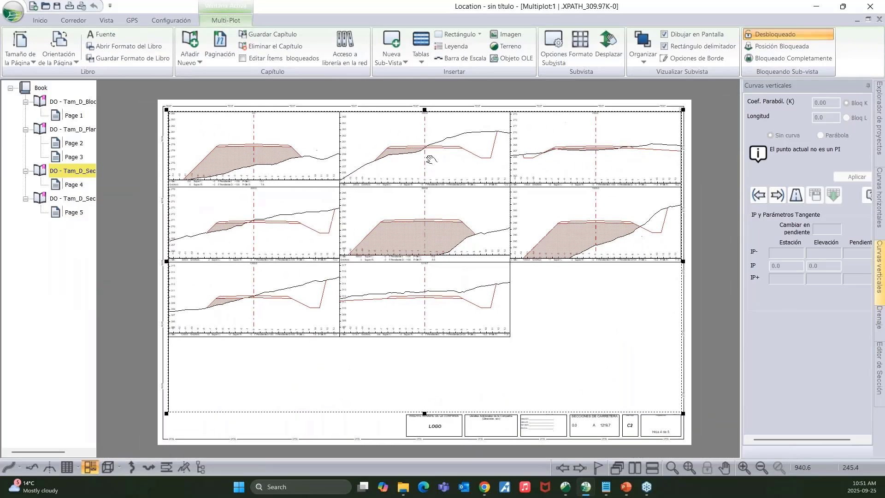
middle_drag(430, 159, 437, 155)
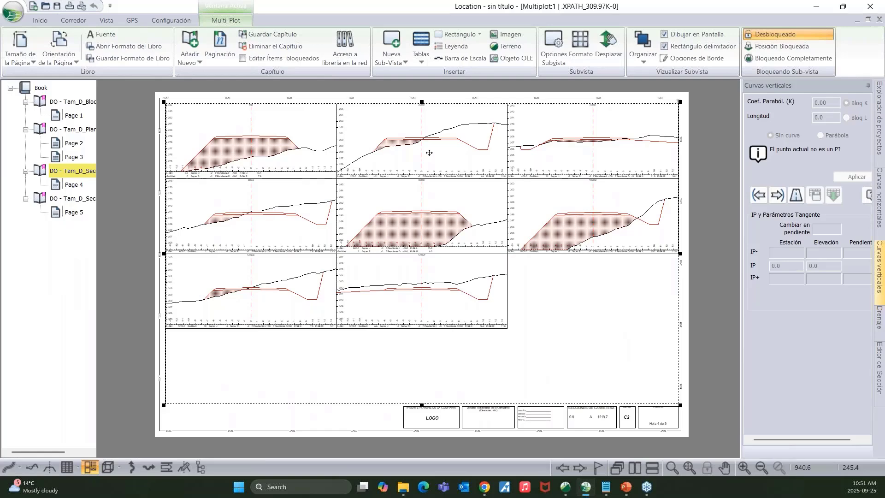
click(580, 48)
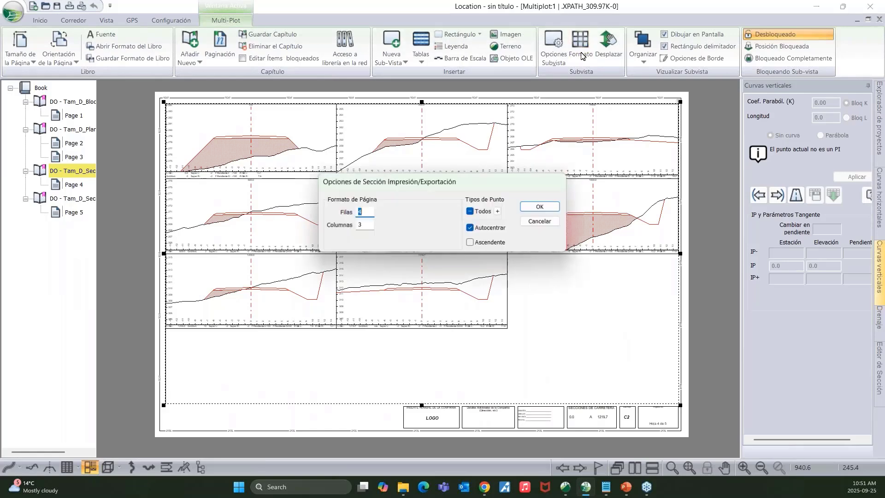
click(498, 211)
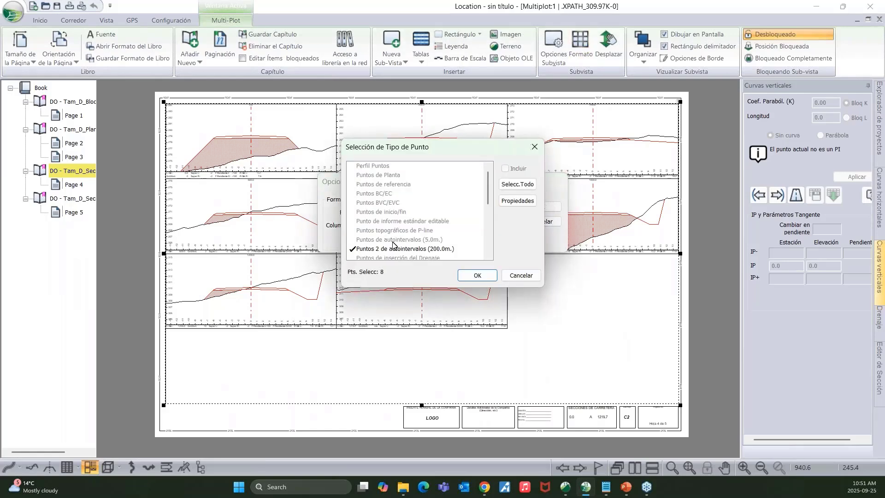
click(393, 240)
click(393, 244)
click(408, 251)
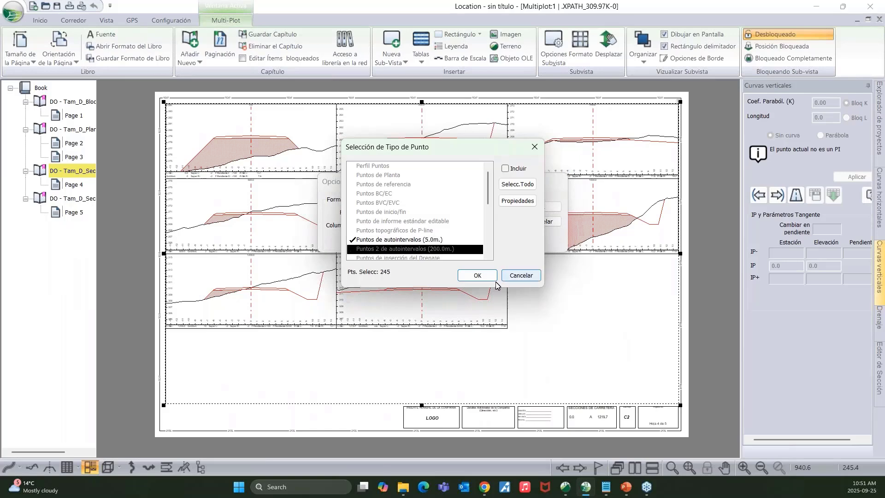
click(477, 275)
click(534, 202)
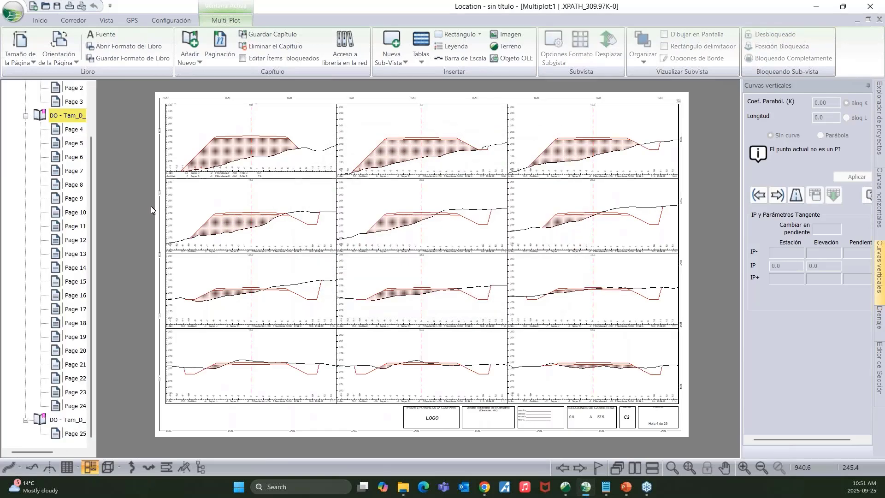
- Browse the book tree to review the pages of the cross-section chapters
click(54, 420)
scroll(54, 276, up, 2)
click(54, 168)
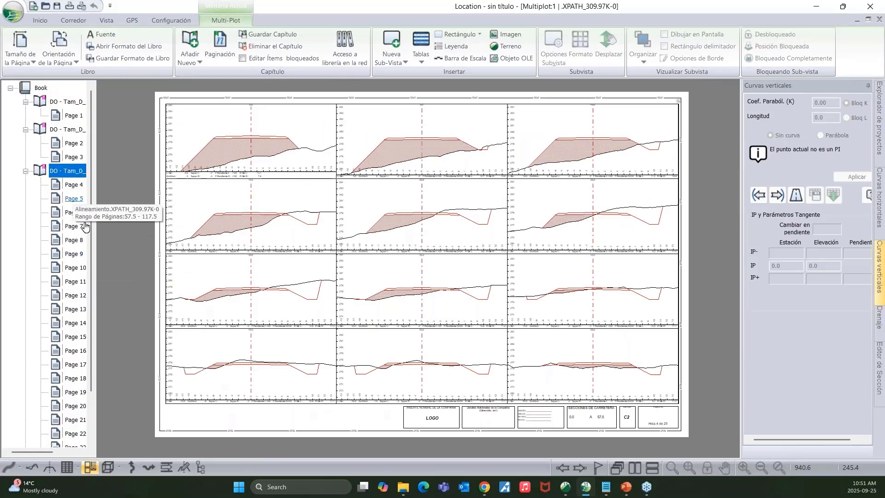
- In the plan-profile chapter, check the plan subview's scale and set the profile subview's horizontal scale to 1000
click(54, 129)
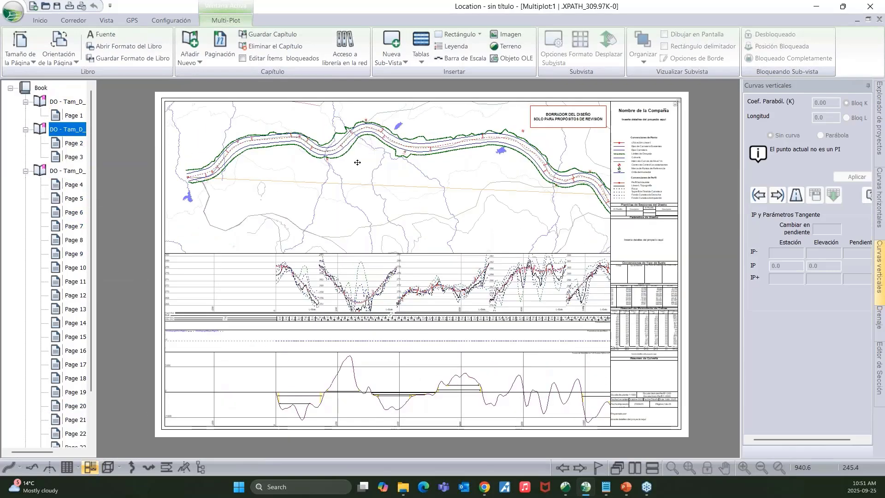
double_click(363, 197)
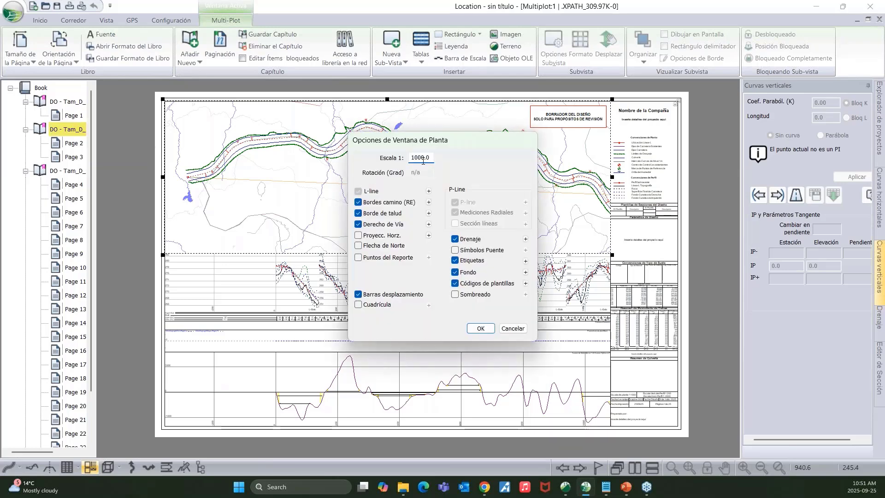
click(512, 328)
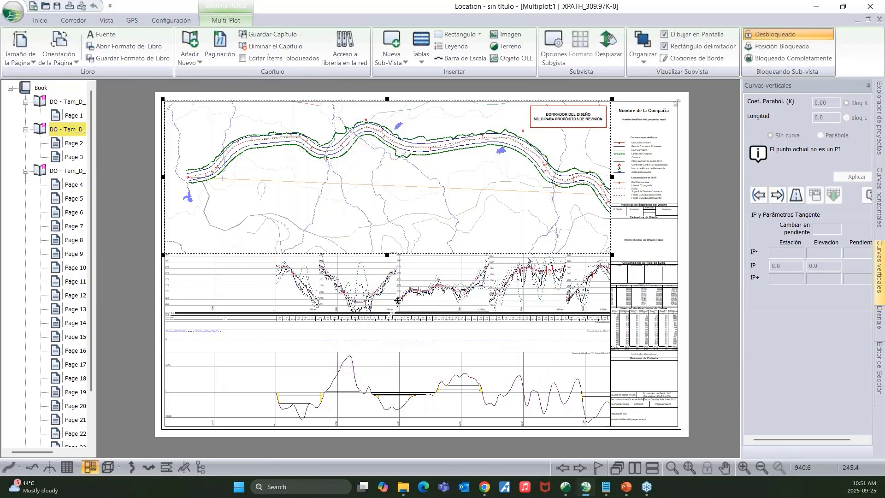
double_click(397, 301)
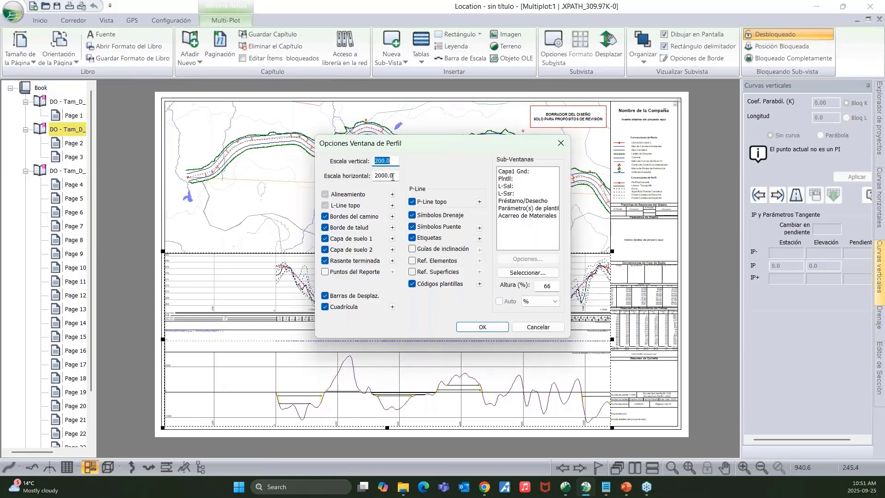
key(Tab)
text(1000)
click(483, 327)
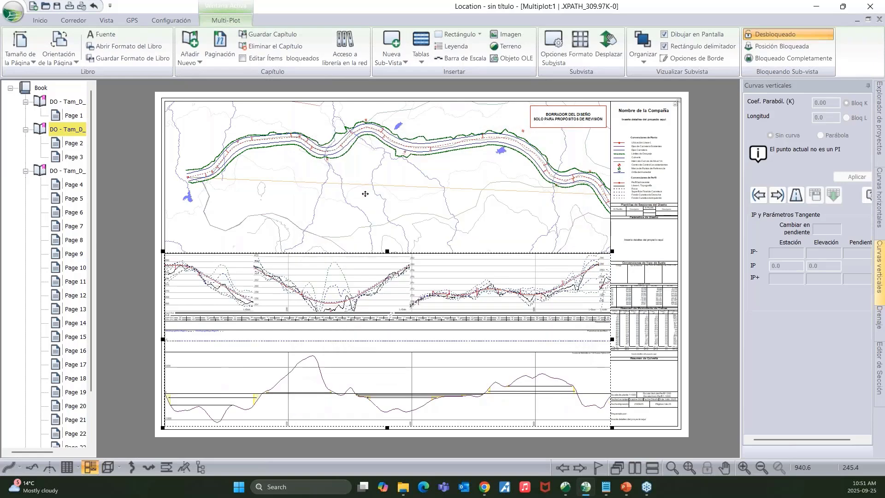
- Enable cut/fill shading in the plan subview with a thickness of 5 mm
click(337, 182)
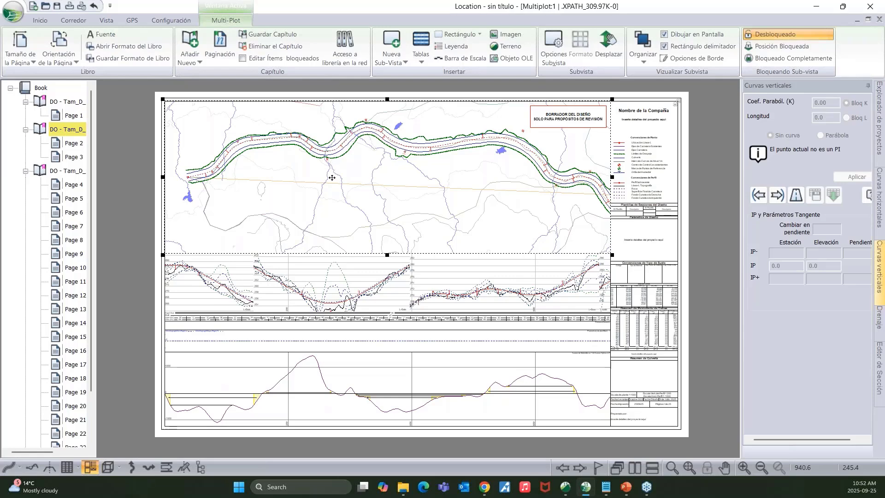
double_click(442, 202)
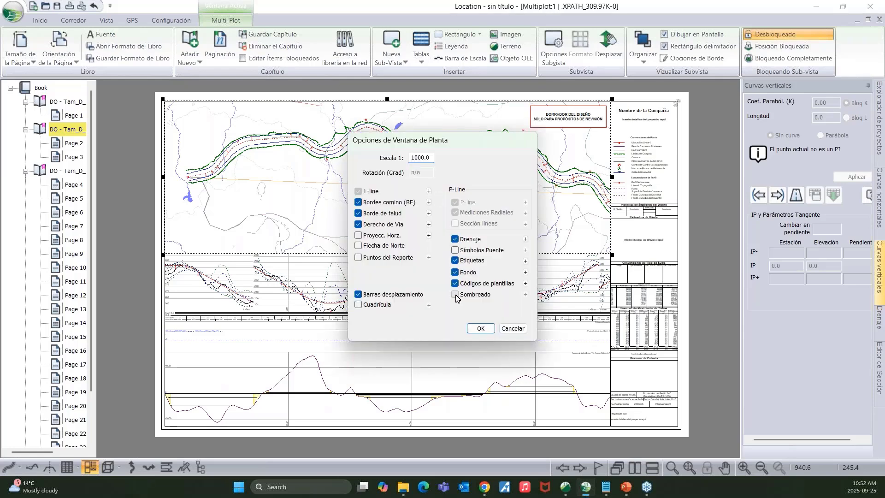
click(455, 295)
click(525, 294)
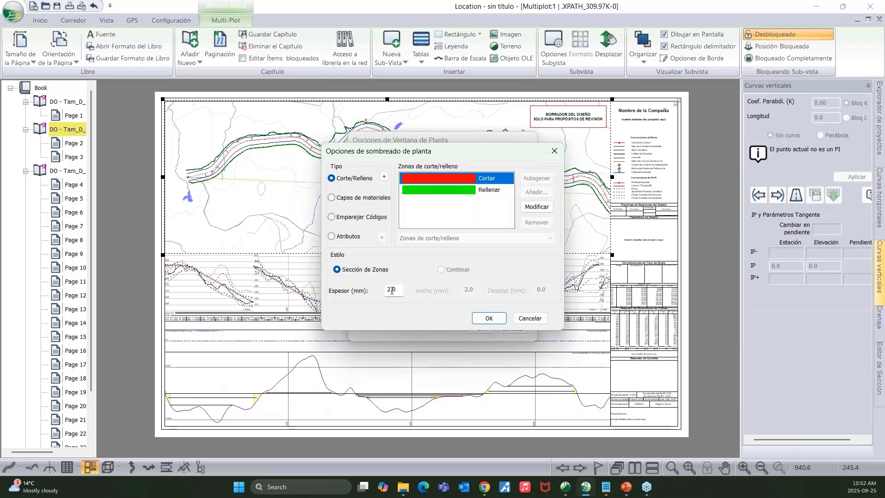
drag(398, 289, 373, 292)
text(5)
click(489, 318)
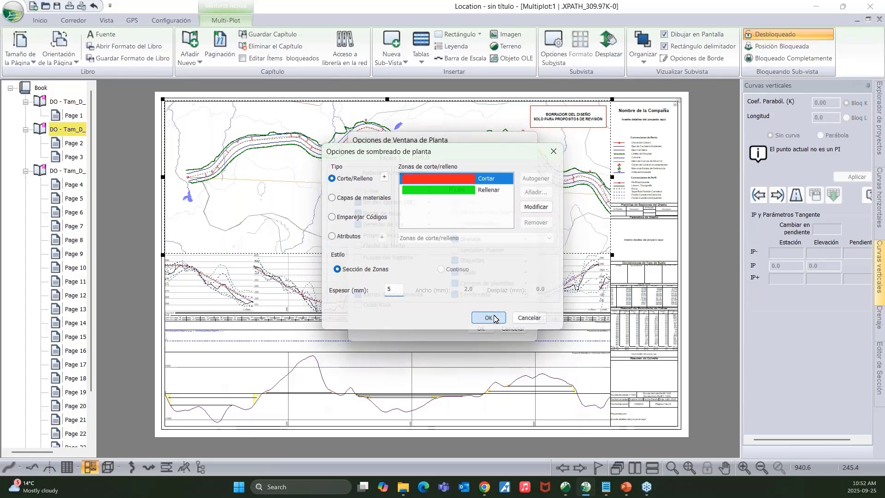
click(482, 328)
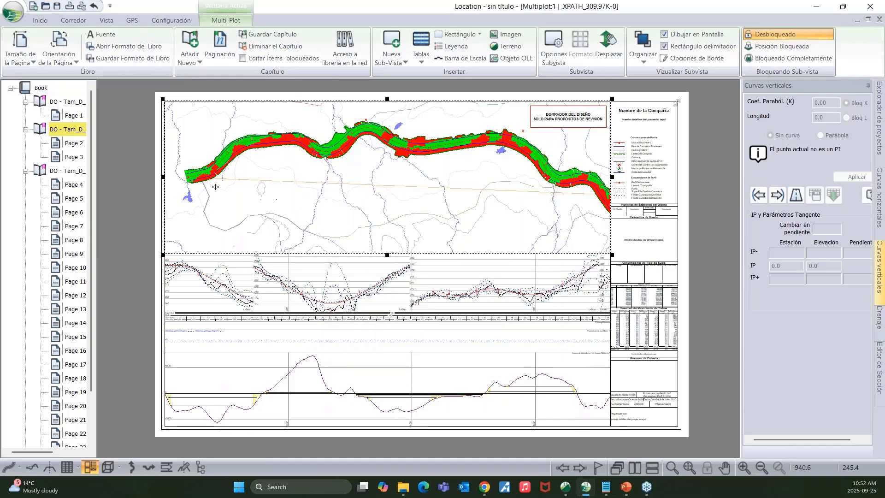
- Examine the cut/fill shading along the alignment on the plan-profile sheet and deselect the plan subview
scroll(216, 187, up, 5)
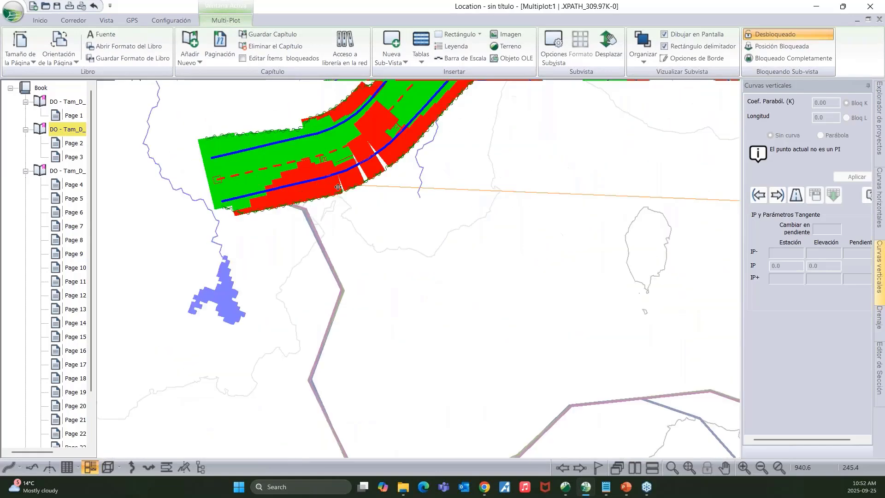
scroll(338, 186, down, 5)
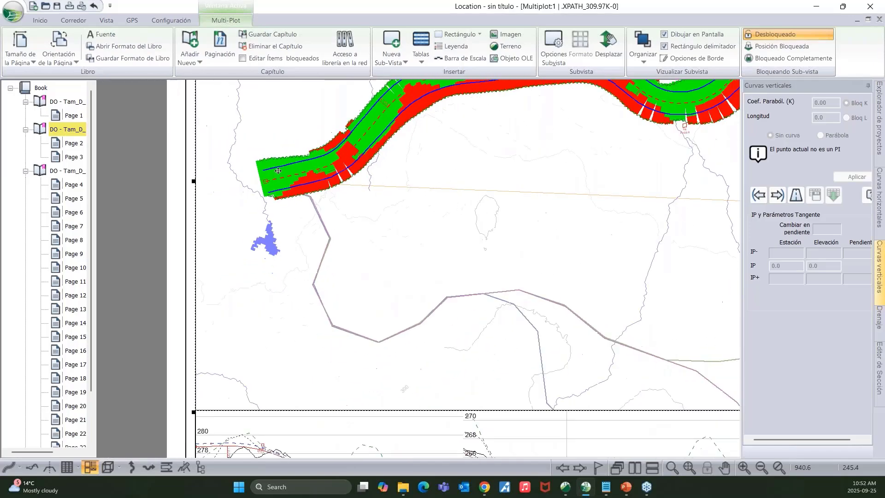
scroll(278, 170, down, 3)
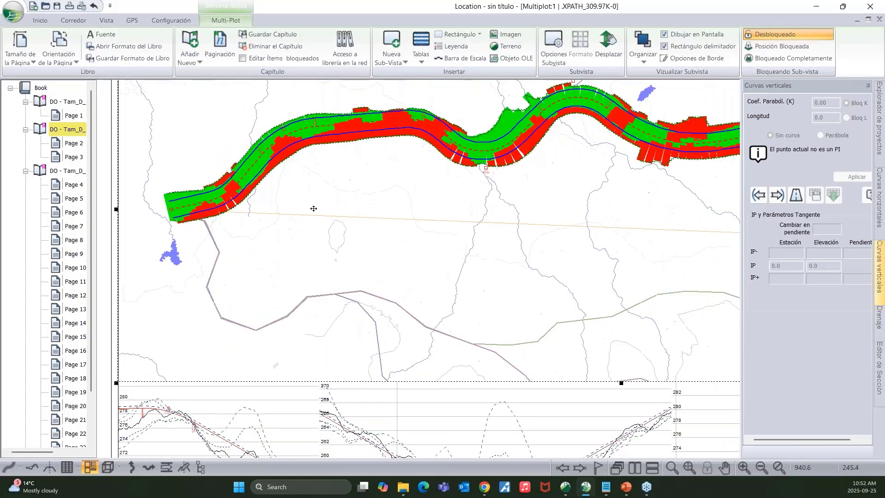
scroll(313, 208, down, 6)
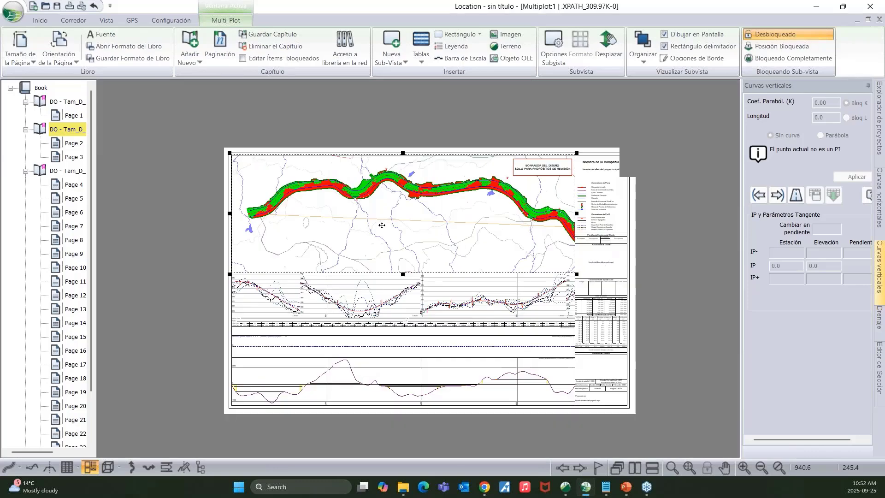
scroll(382, 225, up, 4)
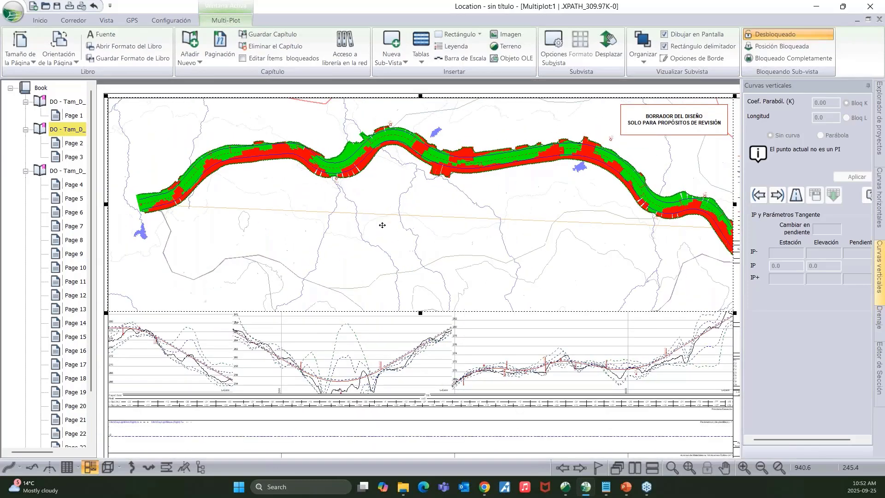
scroll(382, 225, down, 2)
click(369, 95)
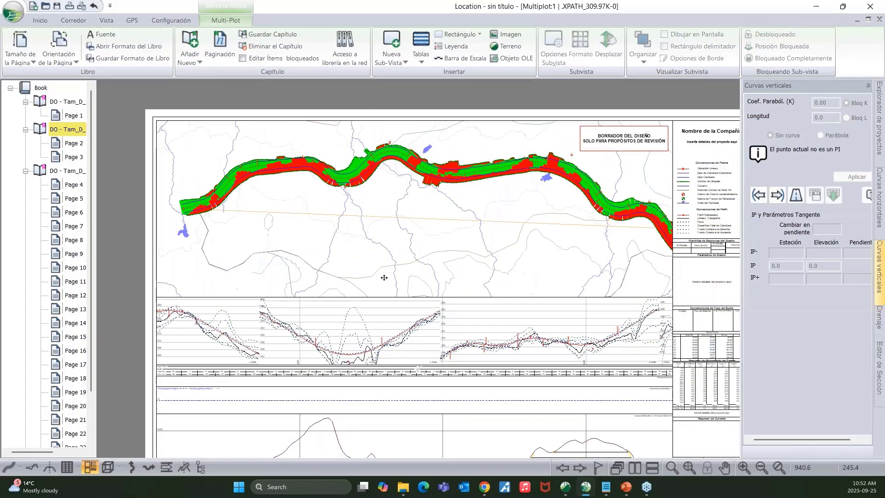
- Examine the export file types for the design, trying LandXML and Archivo AVENZA with the name Carretera, and cancel without saving
middle_drag(379, 289, 376, 261)
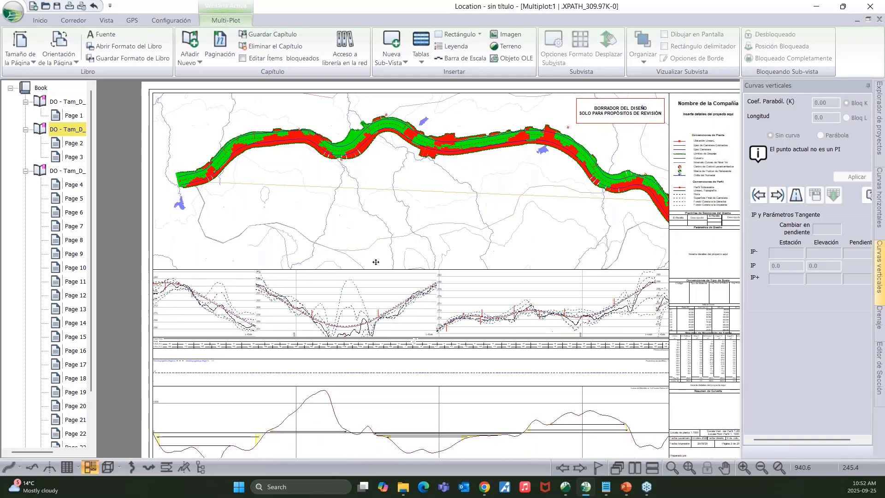
scroll(383, 259, down, 1)
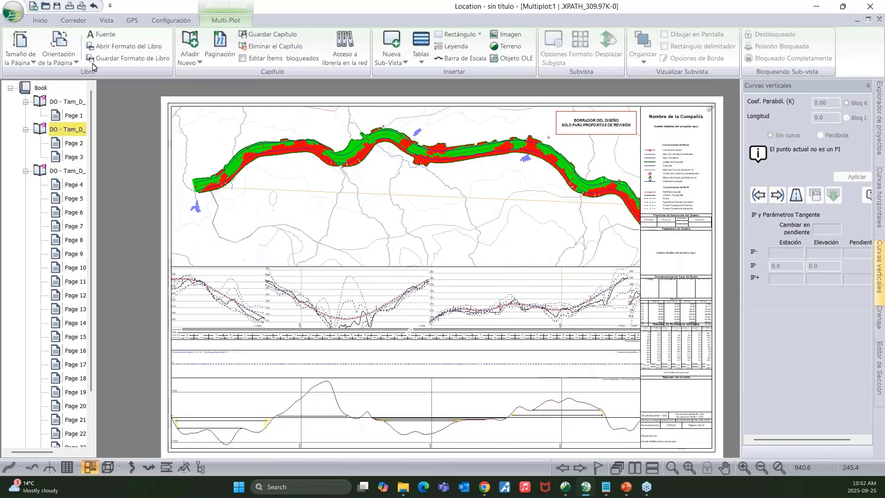
click(14, 16)
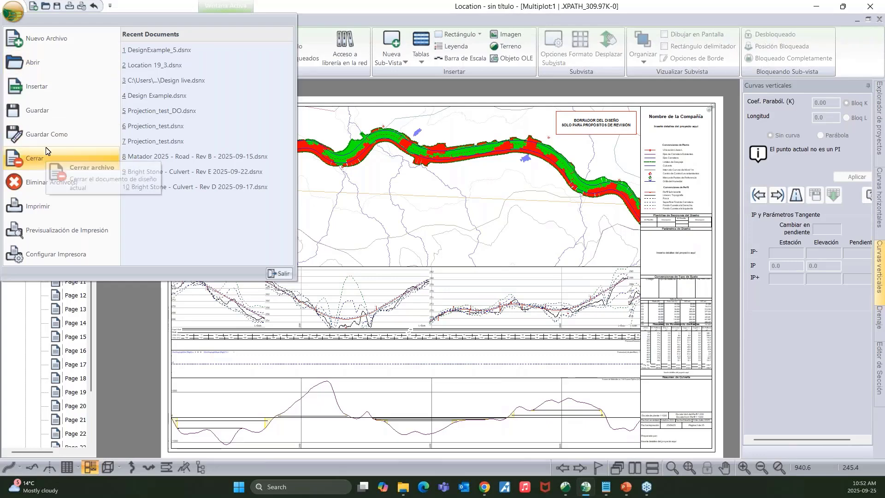
click(46, 134)
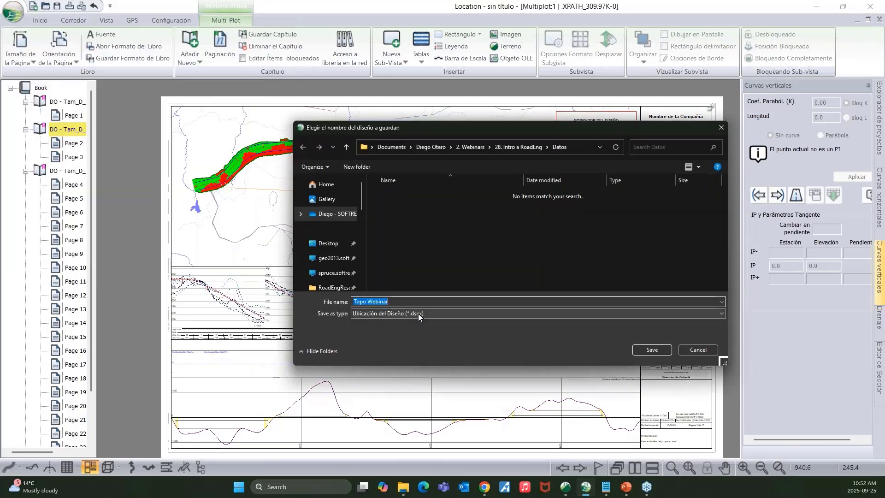
text(D)
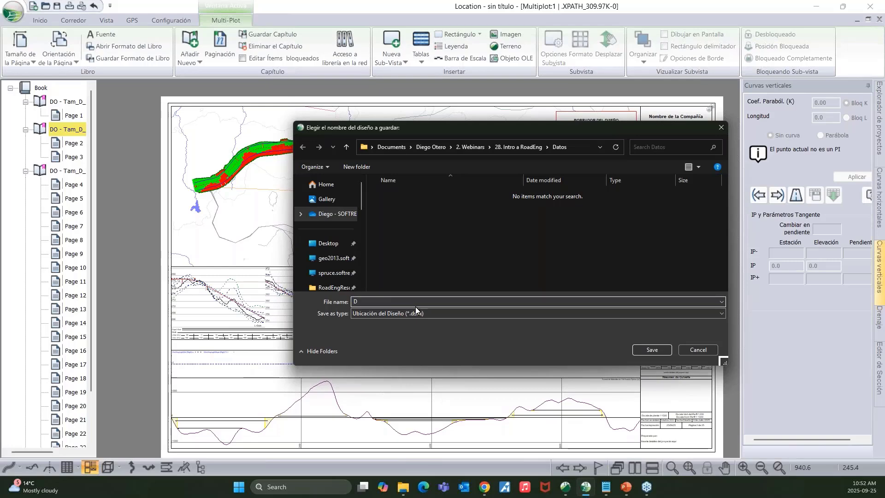
text(arretera)
click(379, 315)
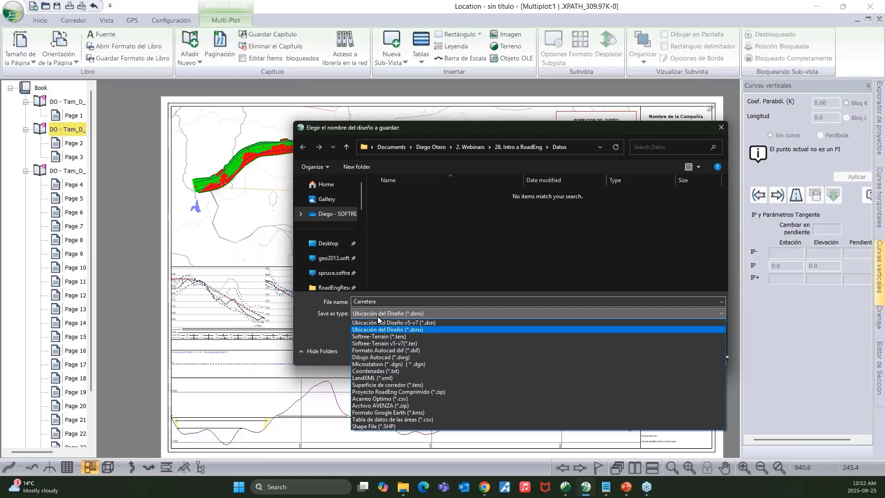
click(385, 378)
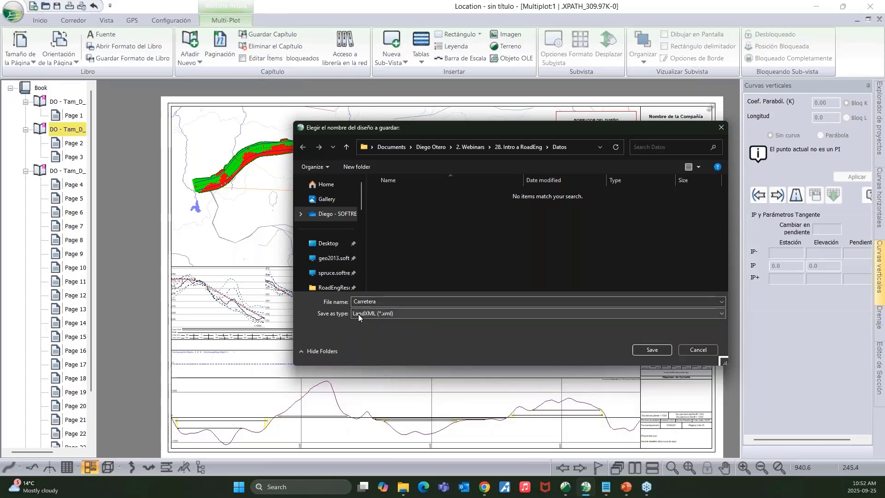
click(389, 314)
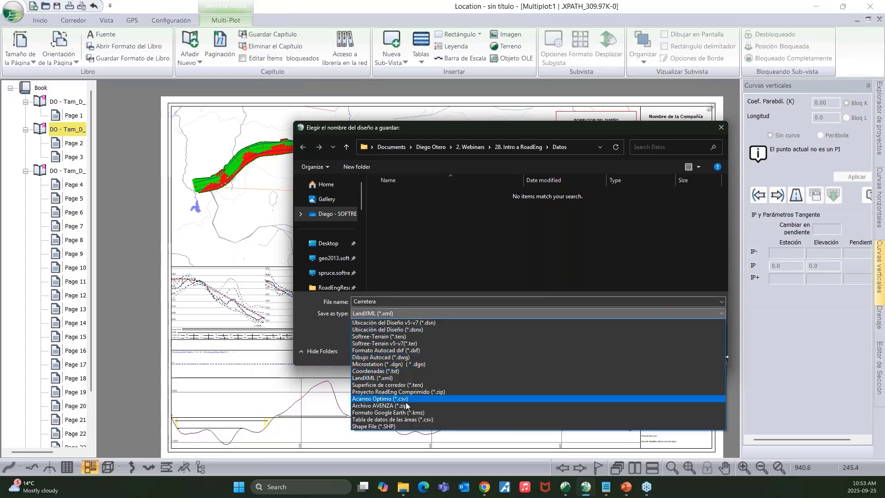
click(402, 407)
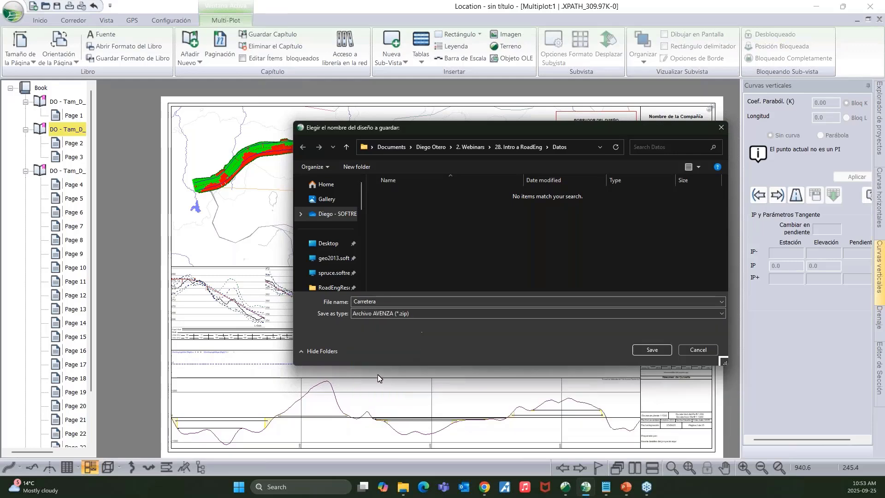
click(688, 351)
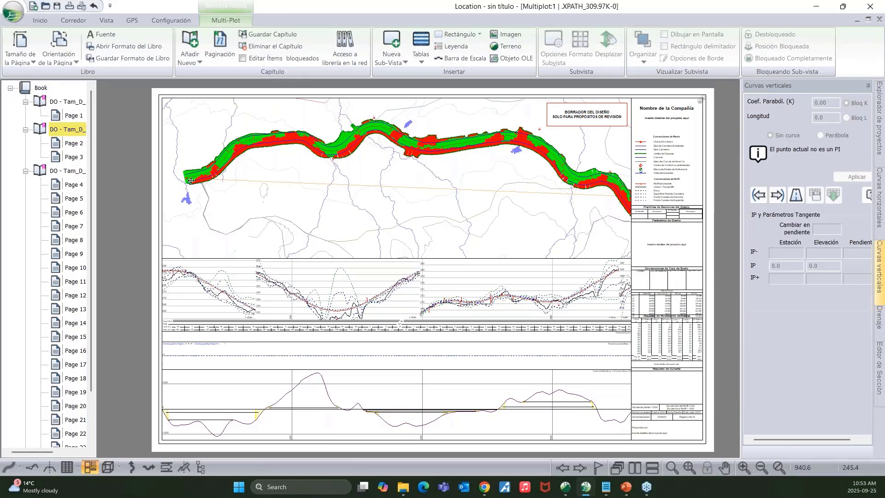
- Inspect the alignment along its length and the profiles on the plan-profile sheet
scroll(183, 182, up, 3)
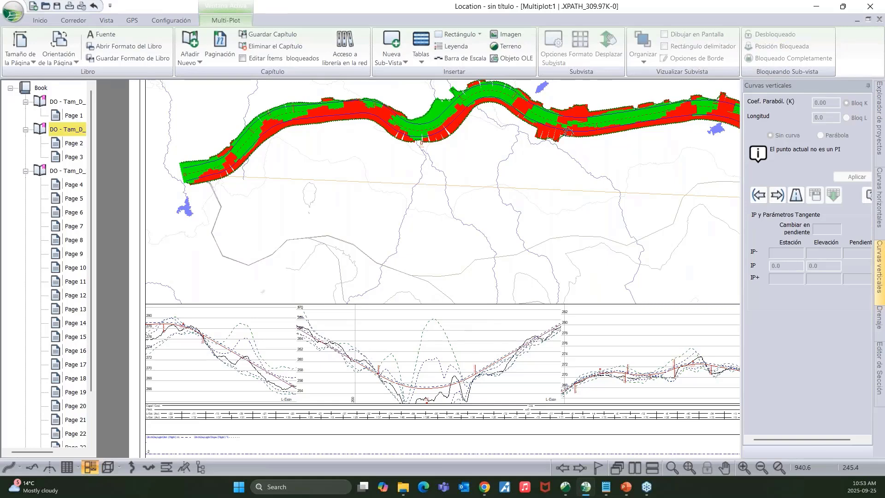
middle_drag(603, 126, 486, 140)
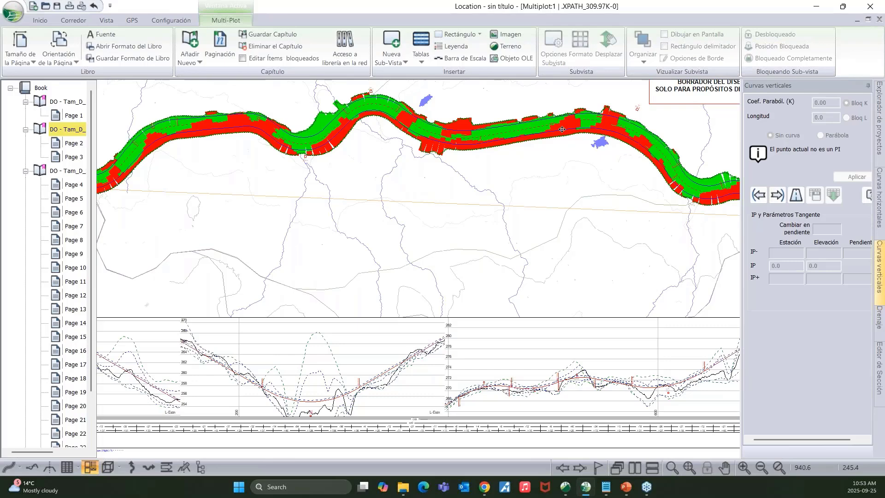
scroll(570, 131, down, 4)
middle_drag(538, 163, 488, 179)
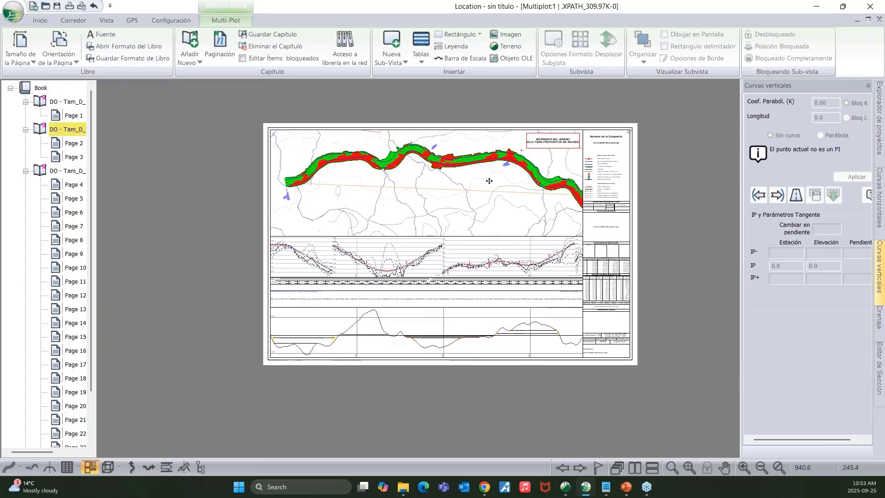
scroll(455, 177, up, 3)
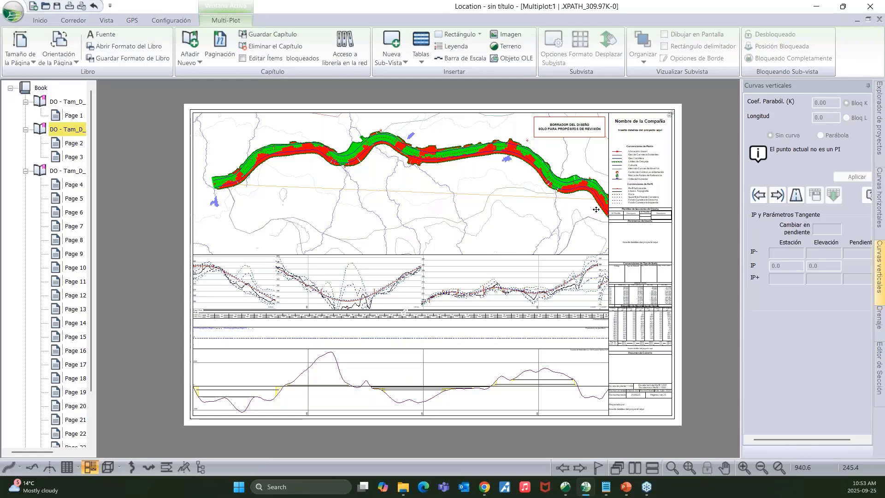
drag(453, 210, 451, 211)
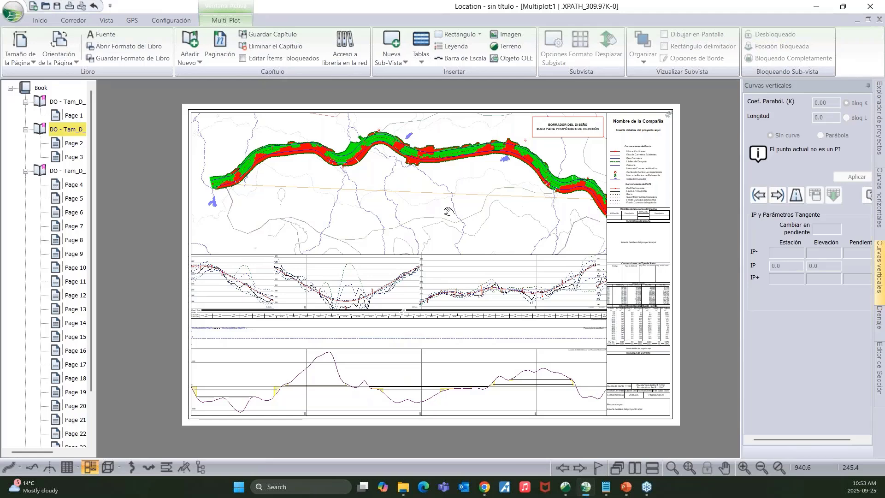
scroll(450, 211, up, 1)
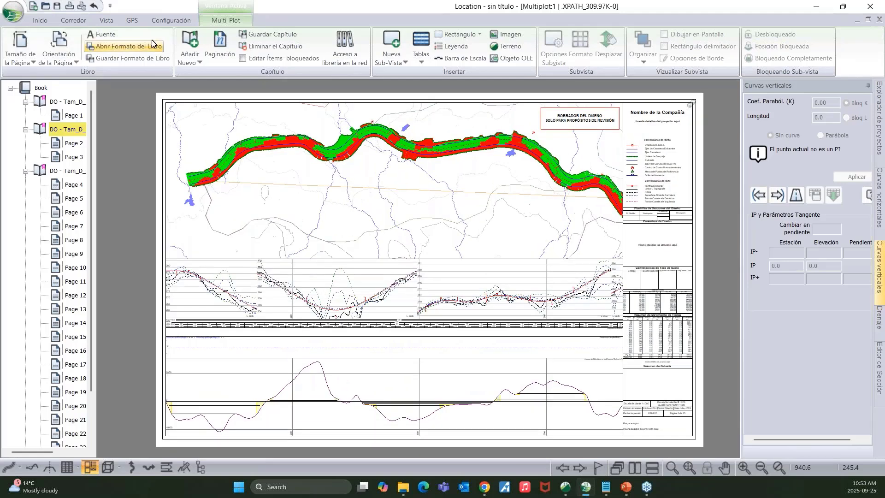
- Switch to the 3D view and play the virtual drive-through of the corridor from station 0
click(105, 465)
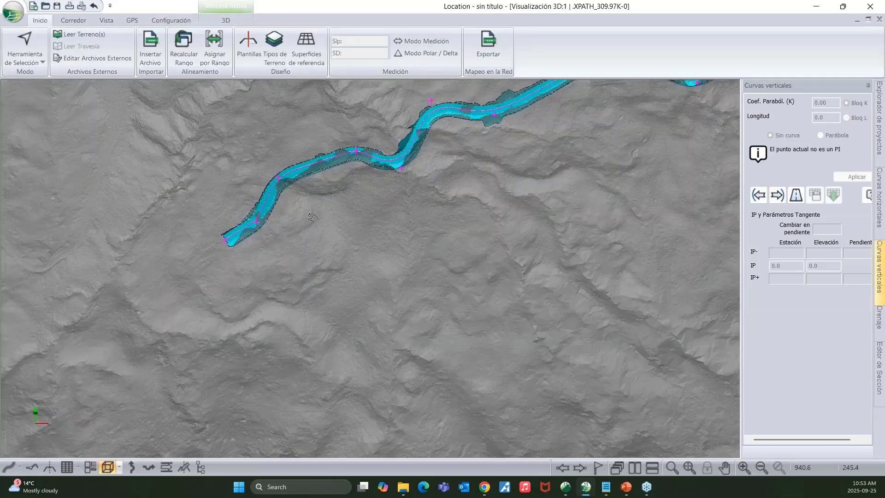
middle_drag(313, 216, 220, 271)
click(225, 20)
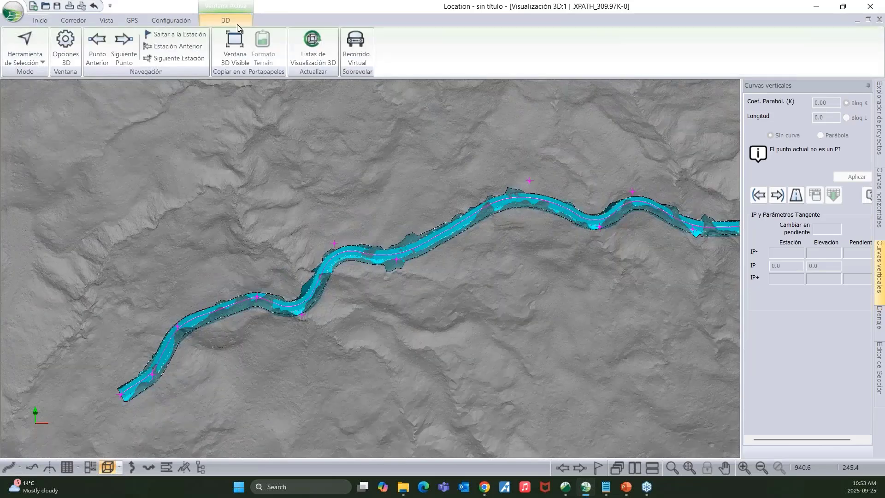
click(360, 55)
drag(420, 181, 431, 88)
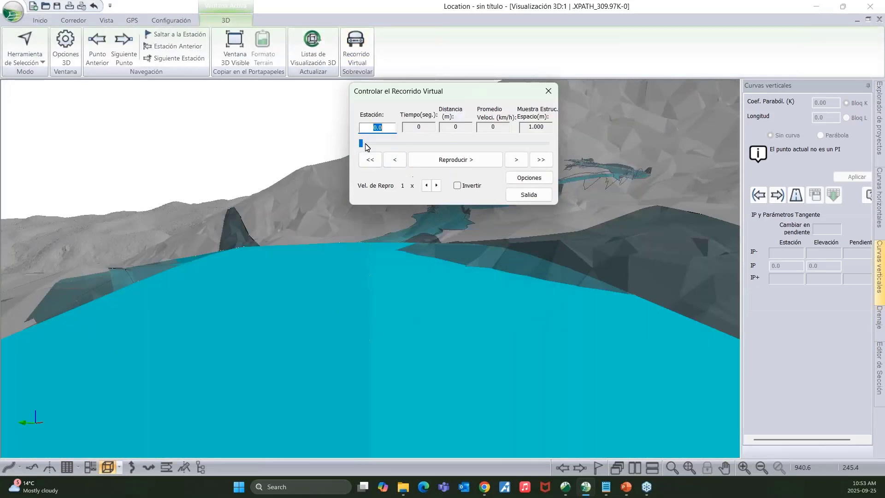
click(422, 162)
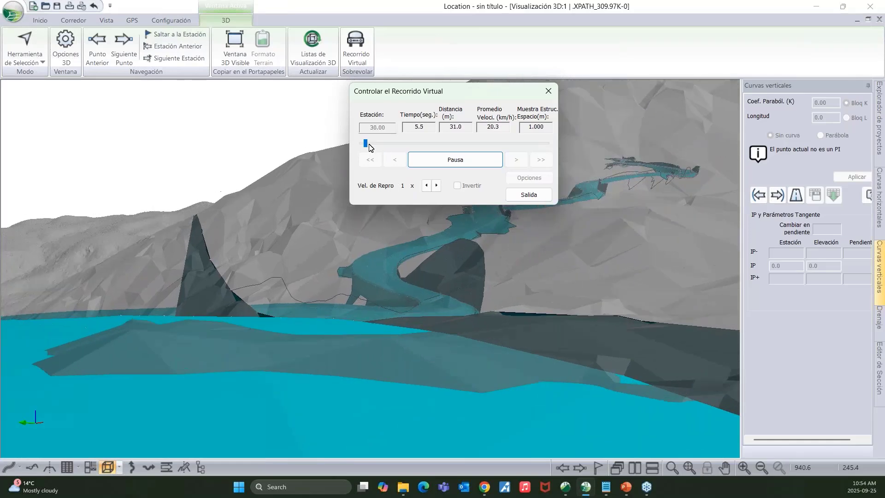
- Advance the virtual drive-through to about station 354 and exit it
drag(366, 143, 414, 144)
drag(477, 99, 523, 103)
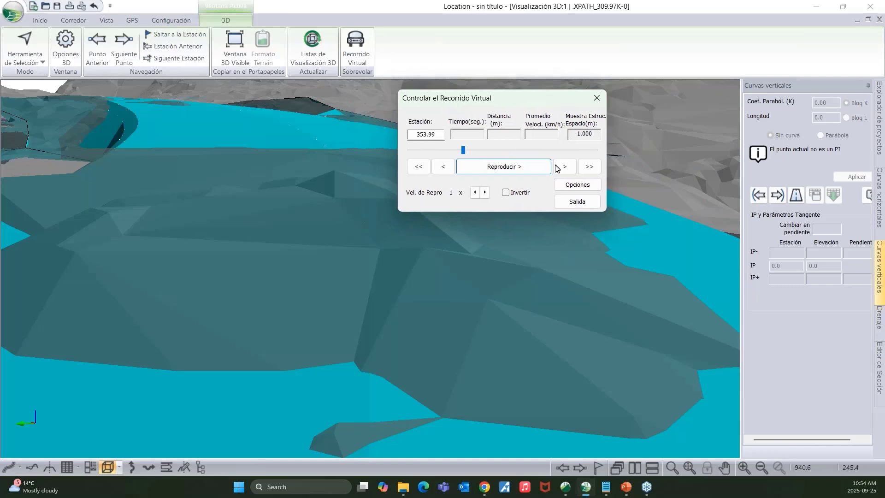
click(575, 199)
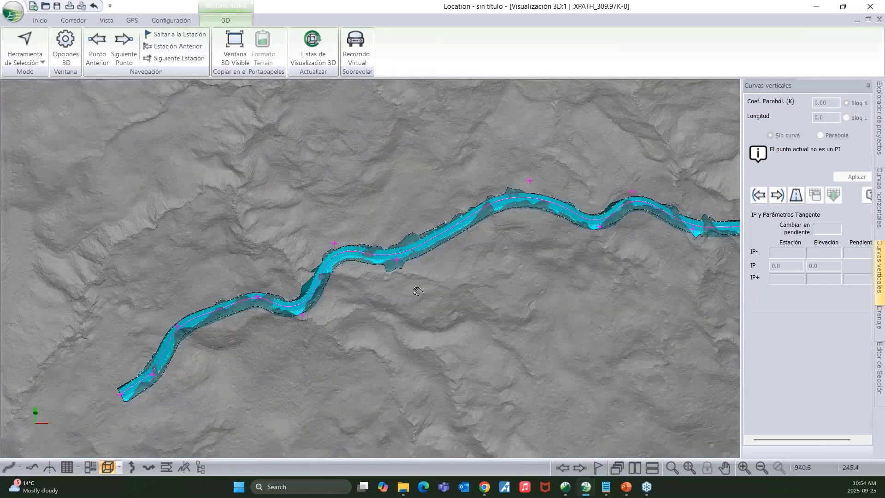
middle_drag(418, 291, 349, 330)
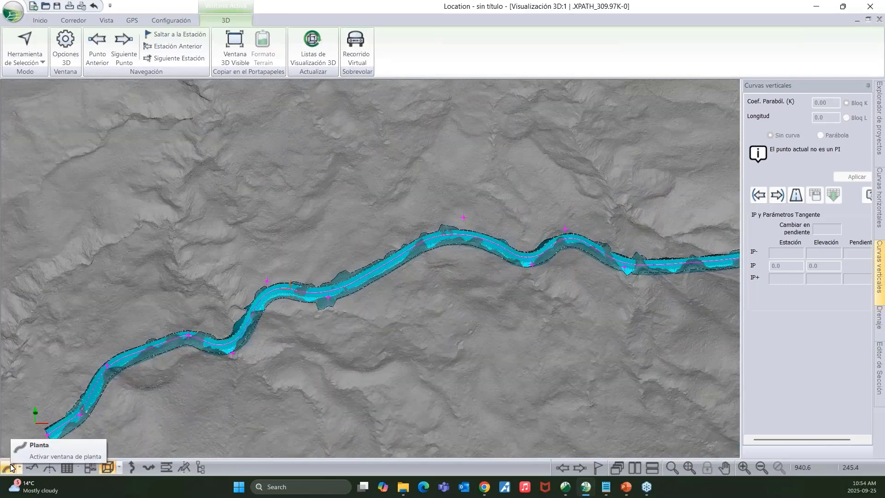
- Return to the Multi-Plot plan-profile sheet
click(91, 467)
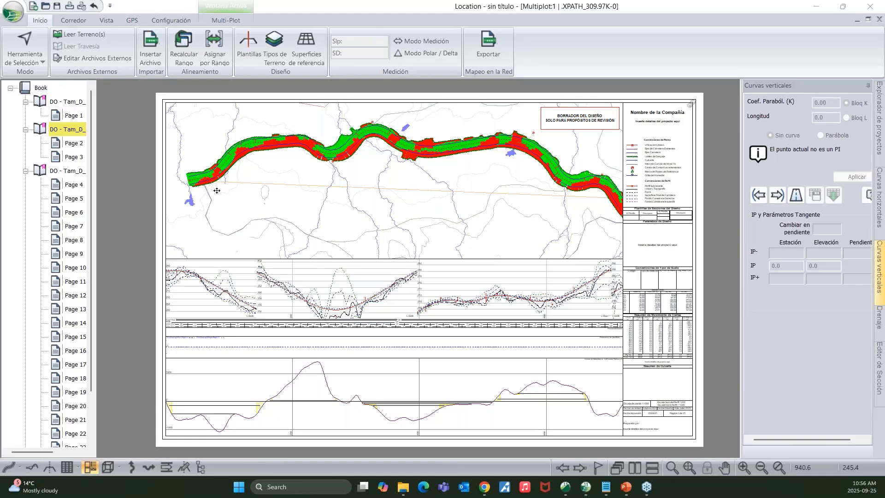
click(121, 183)
middle_drag(331, 218, 327, 215)
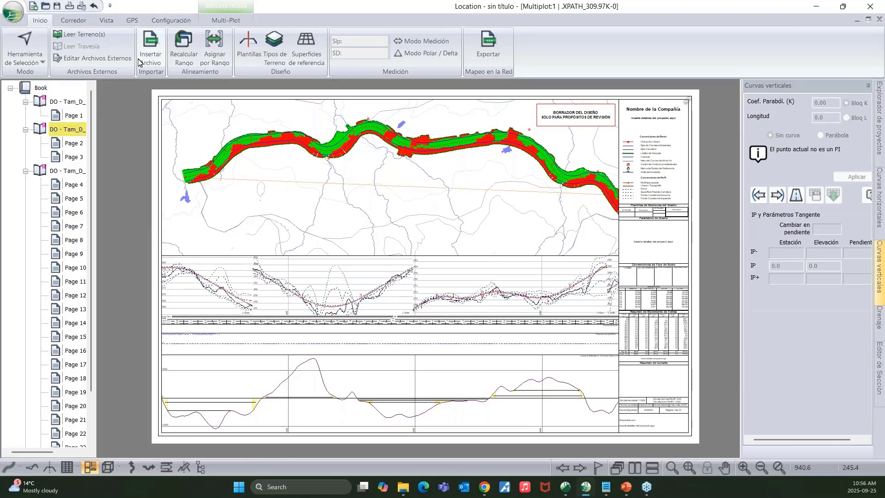
- Try to export the design as a LandXML file named Carretera
click(14, 14)
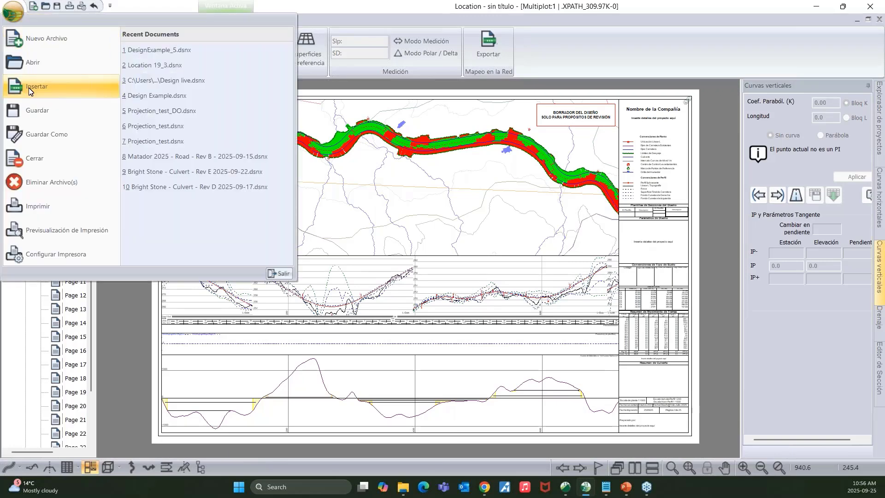
click(44, 134)
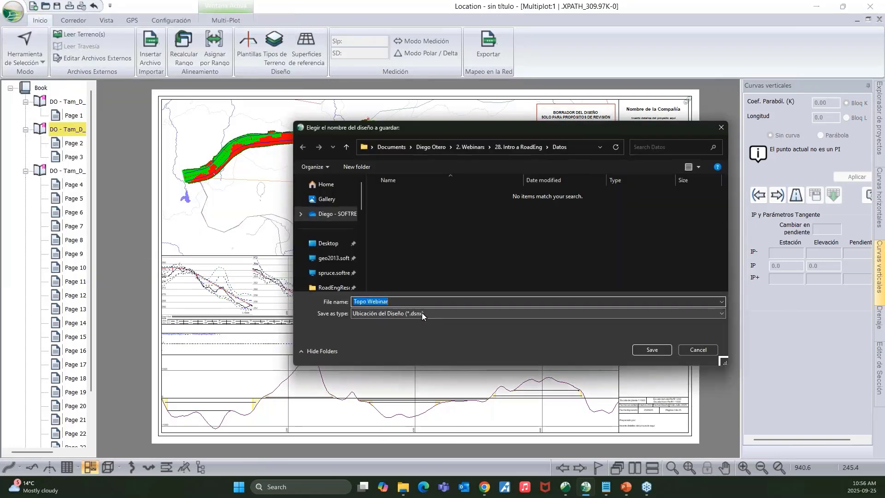
click(422, 315)
click(380, 382)
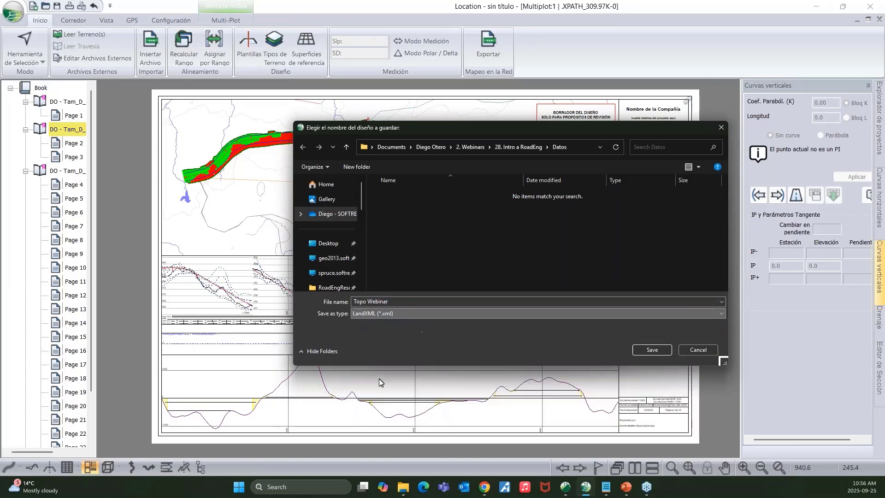
triple_click(434, 302)
text(C)
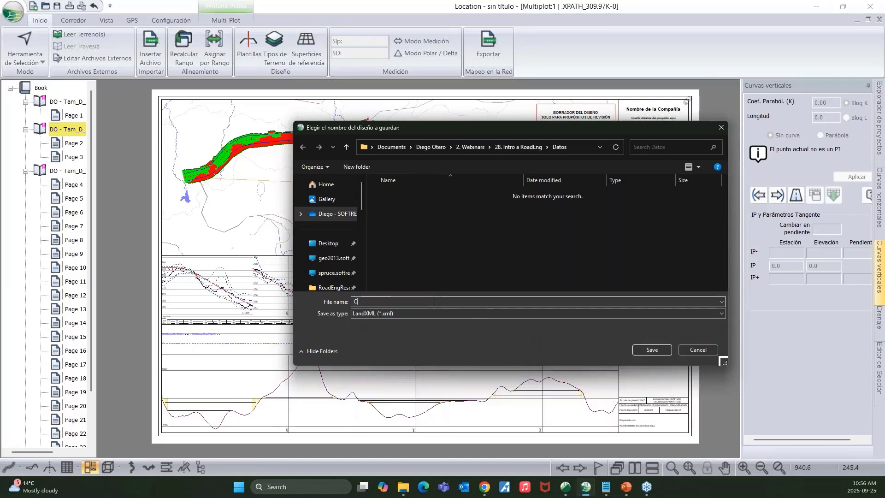
text(arretera)
click(652, 349)
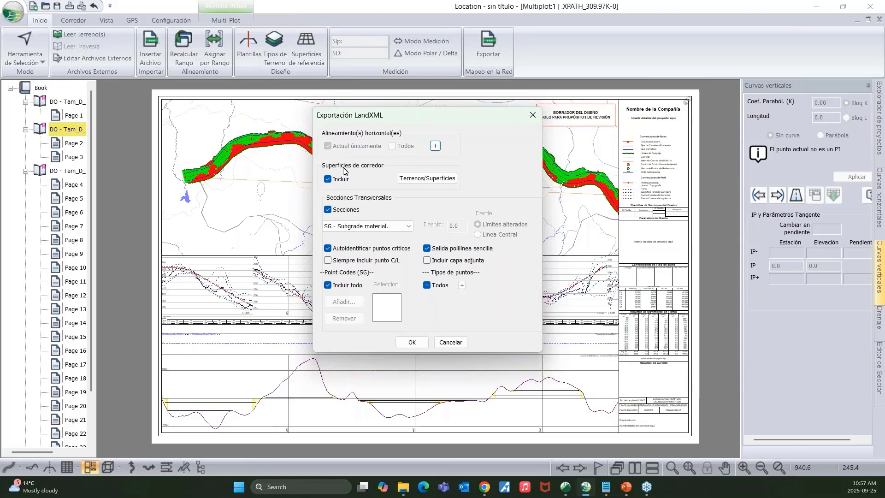
- Review the terrains and surfaces included in the LandXML export, and cancel the export
click(418, 182)
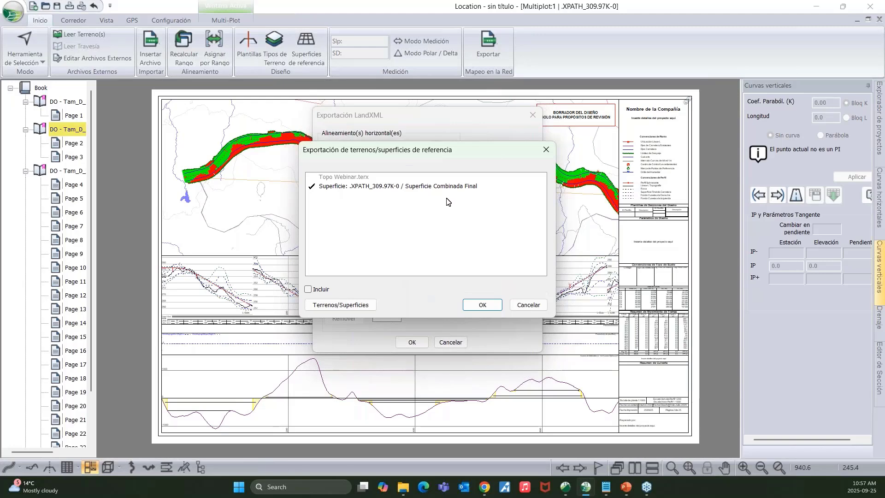
click(546, 150)
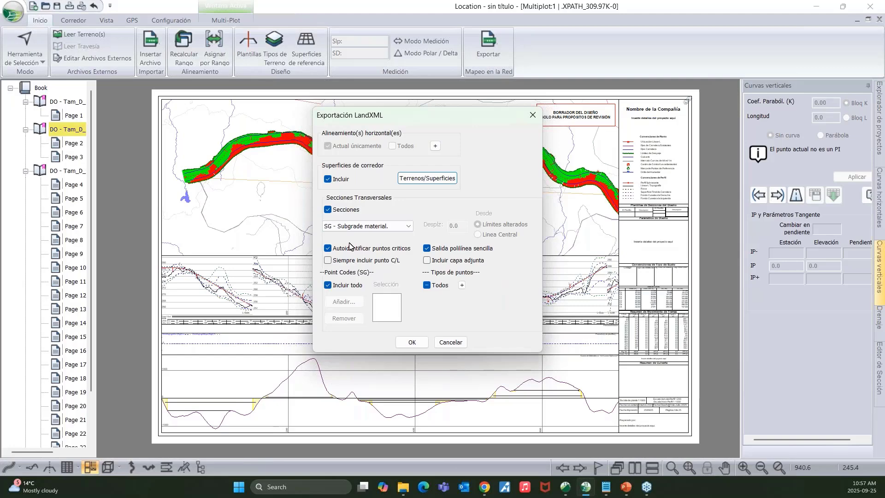
click(449, 342)
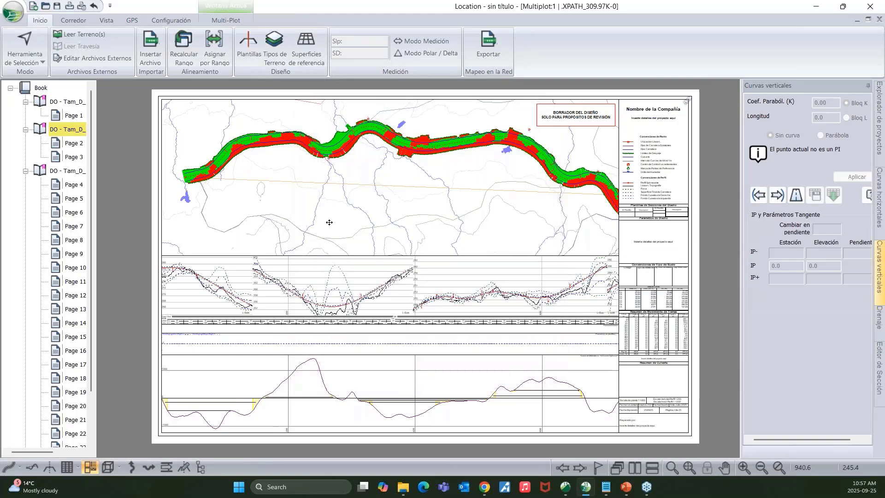
- Try to export the design as a Coordenadas (*.txt) file named Topo Webinar
click(18, 14)
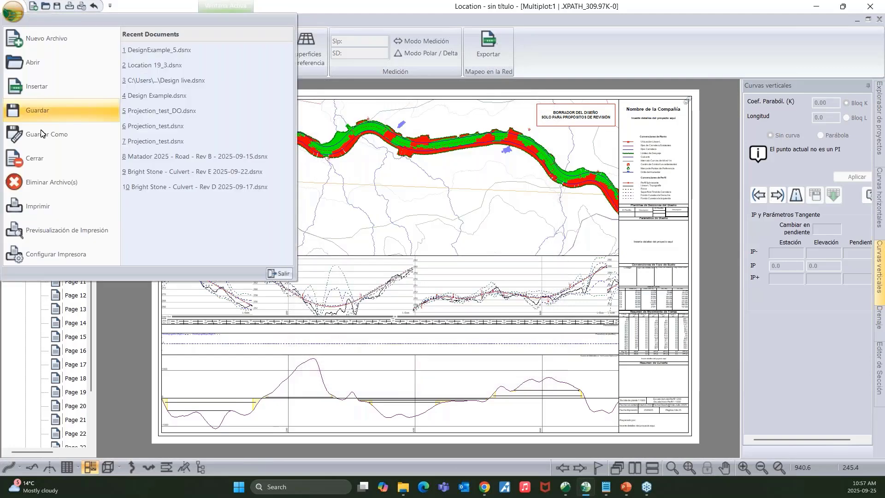
click(36, 109)
click(422, 314)
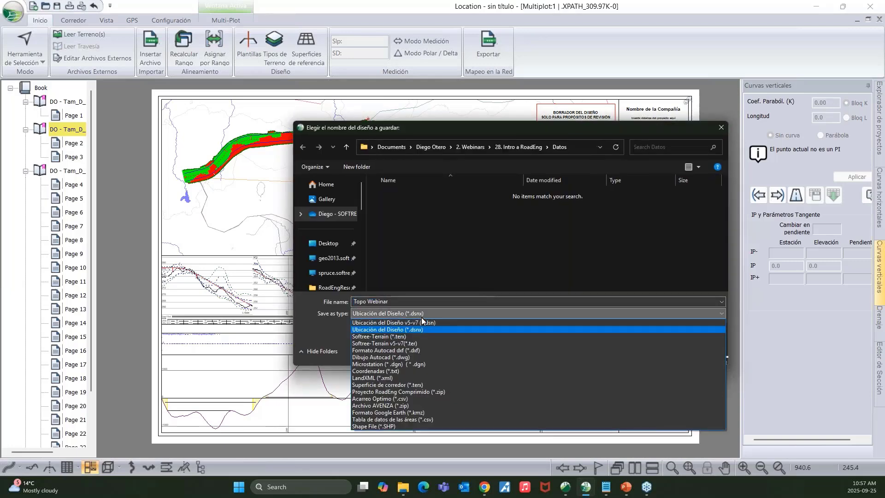
click(422, 371)
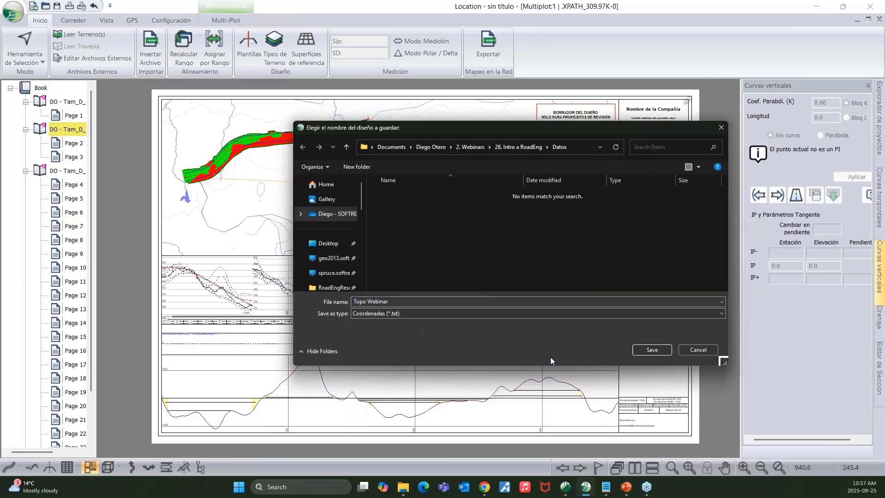
click(638, 351)
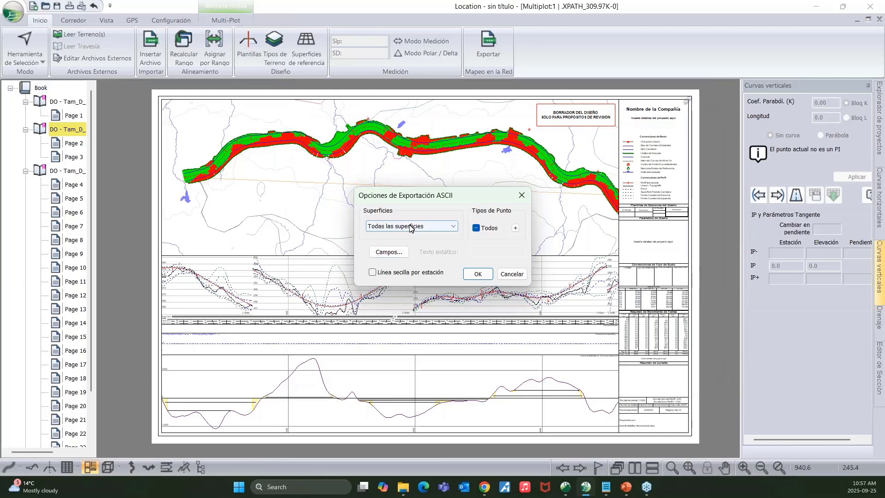
- Review the surfaces offered in the ASCII export options, and cancel the export
click(410, 226)
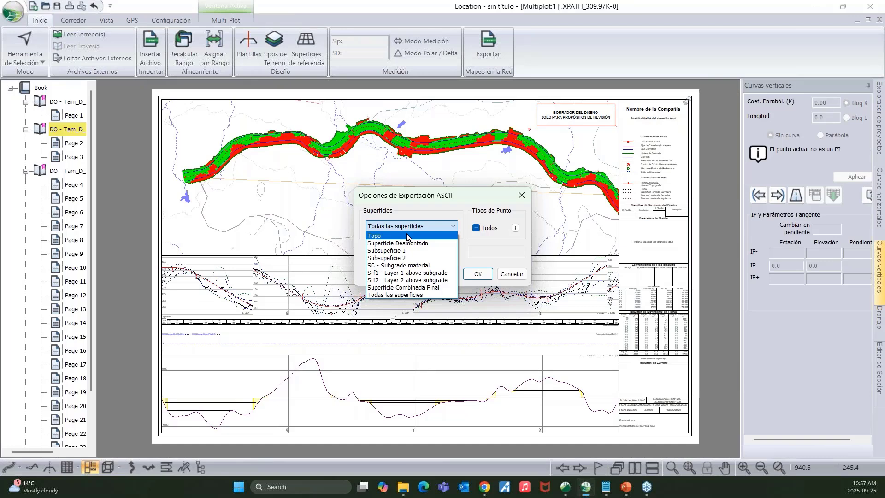
click(454, 198)
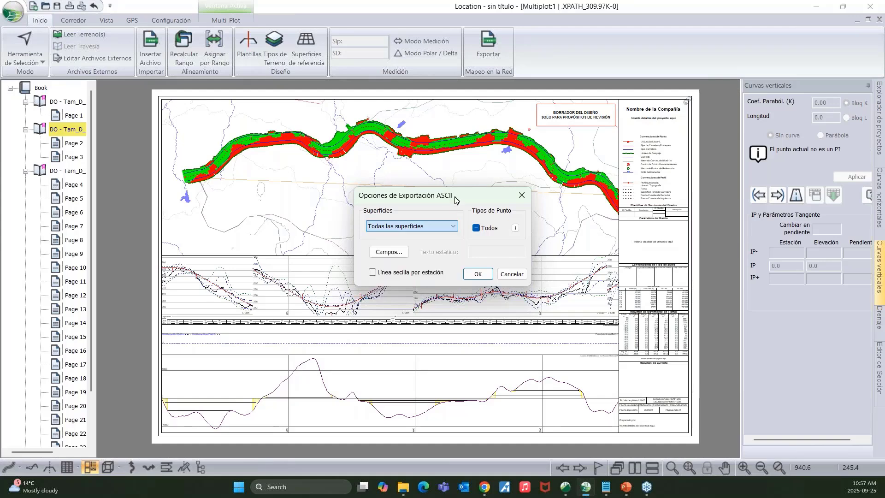
click(522, 196)
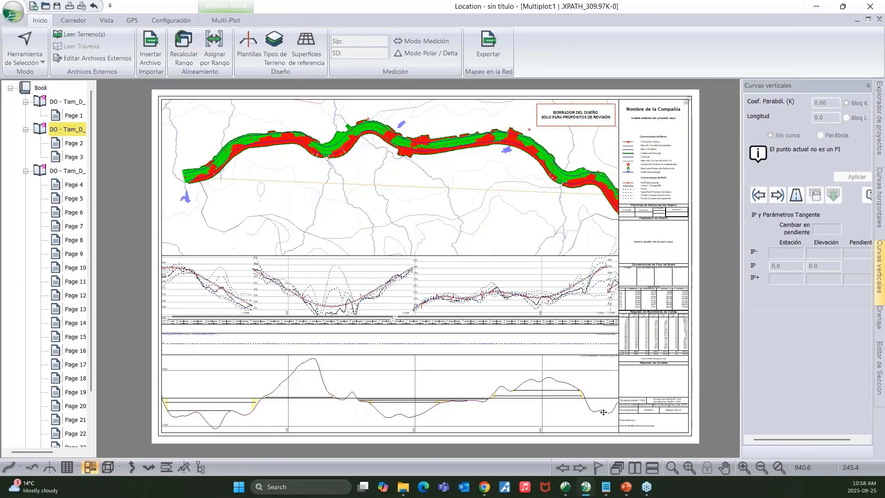
- Switch to Terrain, open the Survey/Map module, and create a traverse document with starting coordinates 0.0, 0.0 and elevation 100.0
click(564, 487)
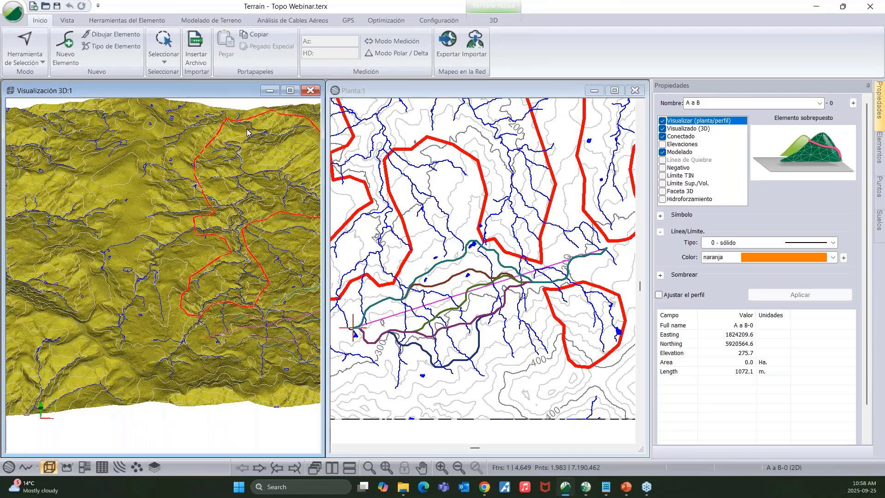
click(439, 21)
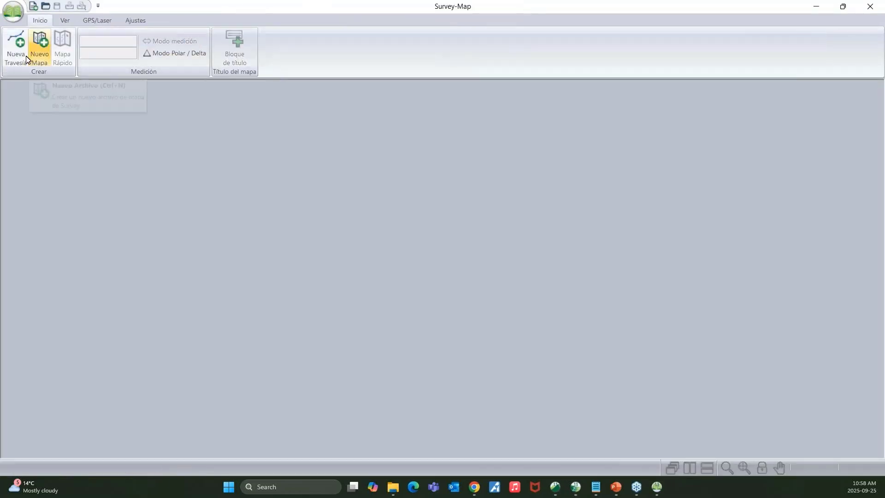
click(40, 46)
drag(65, 31, 163, 55)
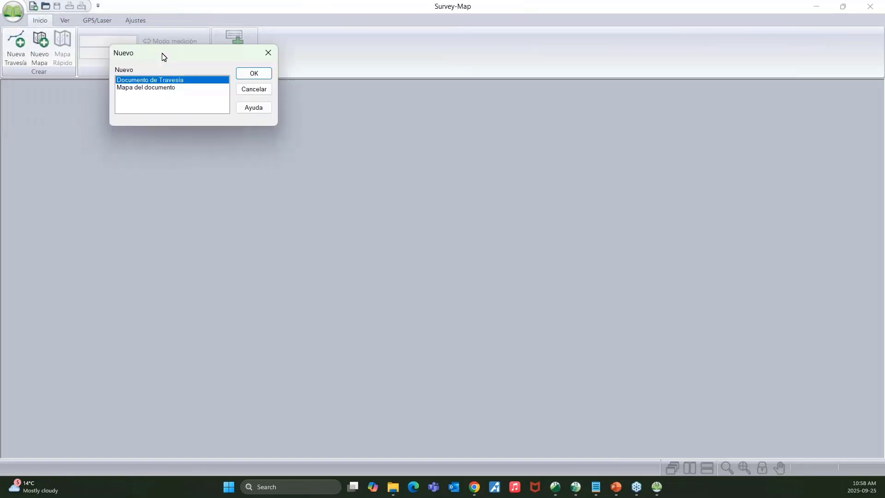
click(253, 74)
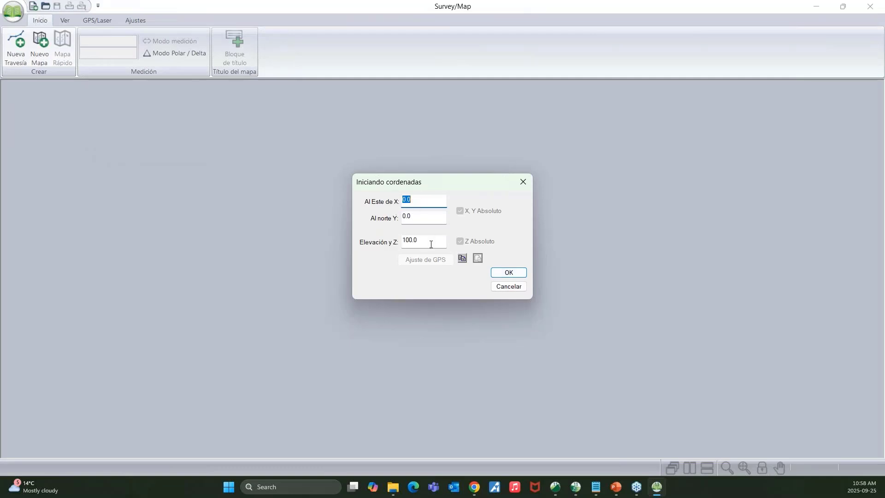
click(509, 272)
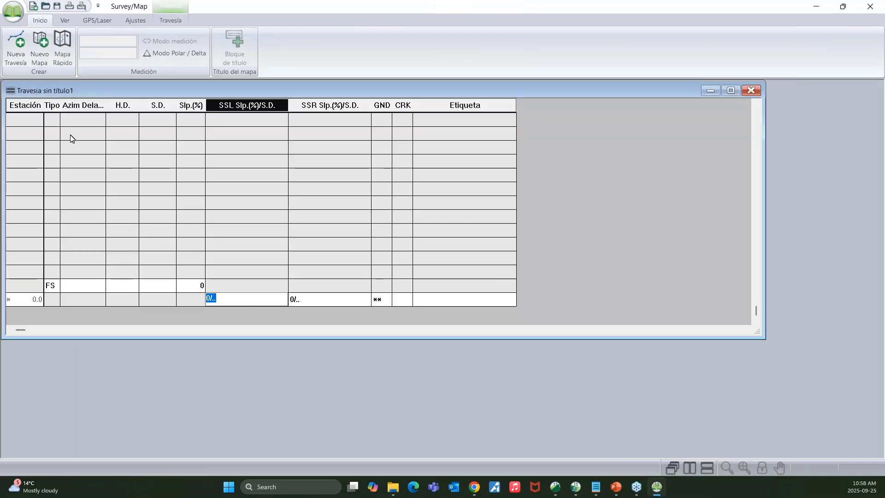
key(Home)
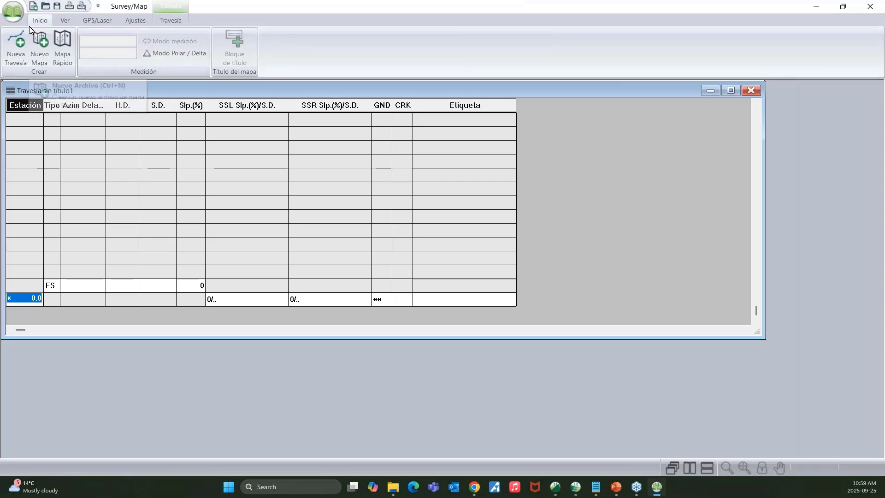
- Review the file formats for saving the traverse, cancel the save, and close Survey/Map without saving
click(13, 12)
click(56, 131)
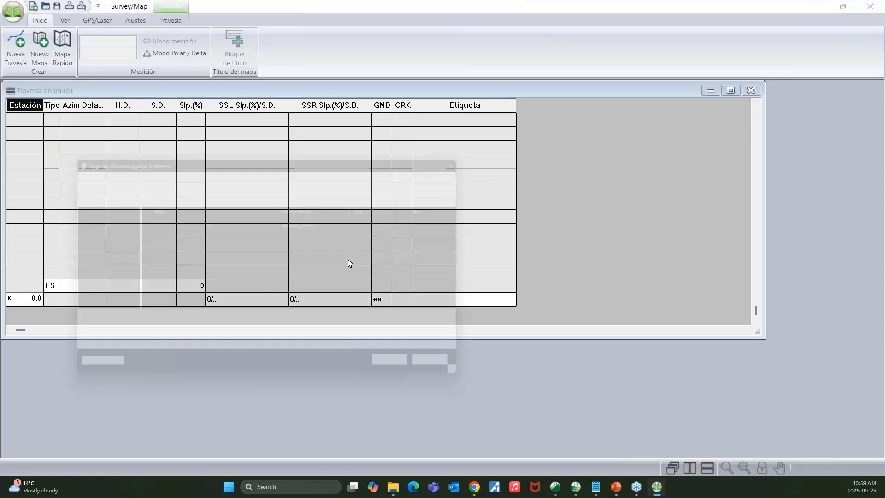
click(162, 339)
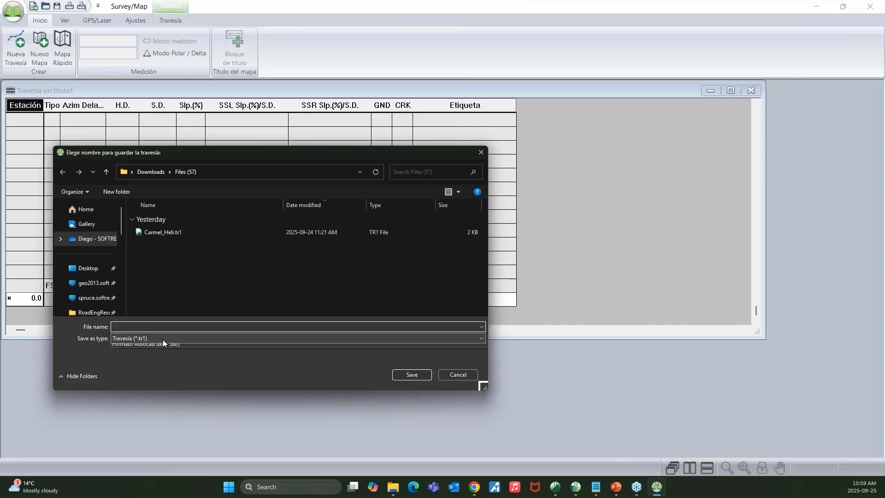
click(164, 340)
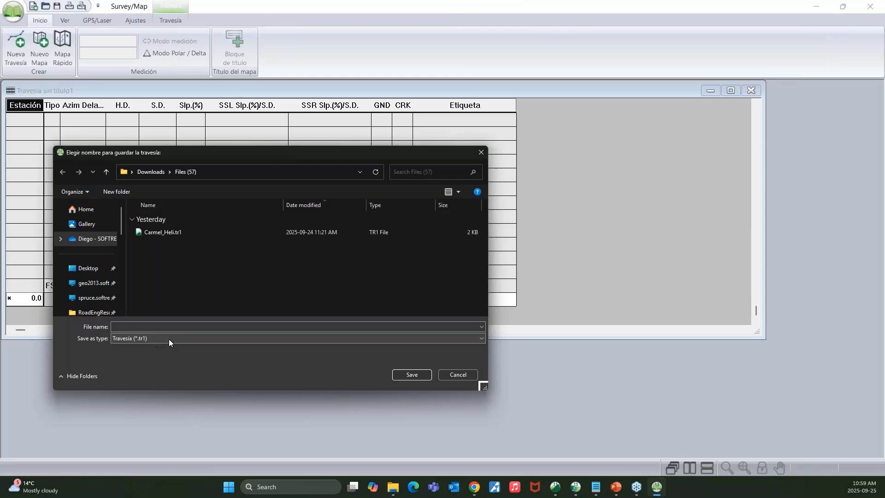
click(460, 374)
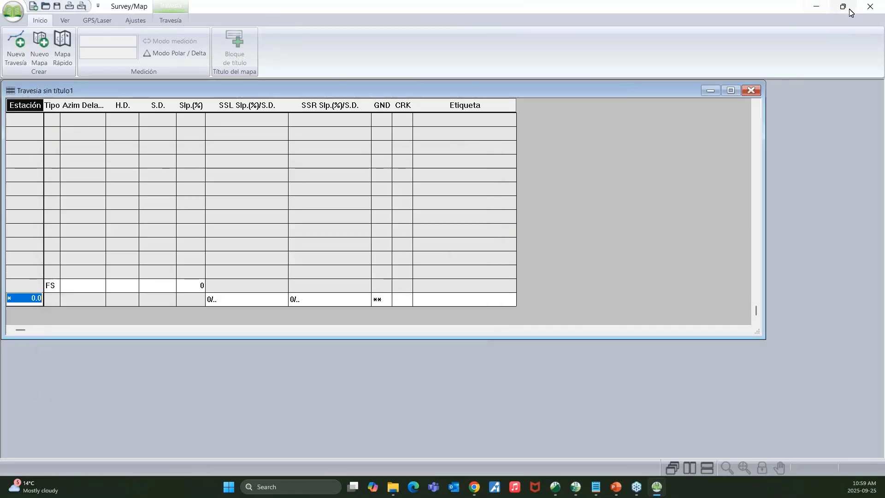
click(869, 7)
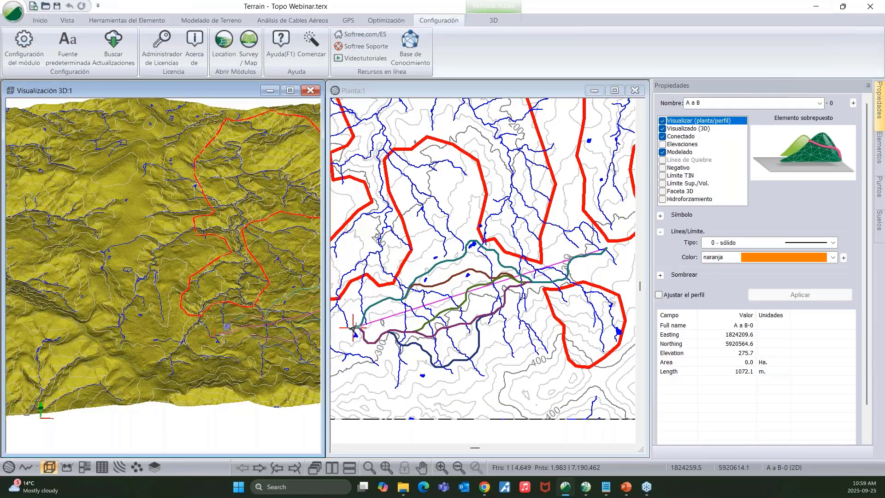
- Switch back to Location and display the road design in plan view
scroll(397, 345, down, 1)
middle_drag(396, 345, 415, 367)
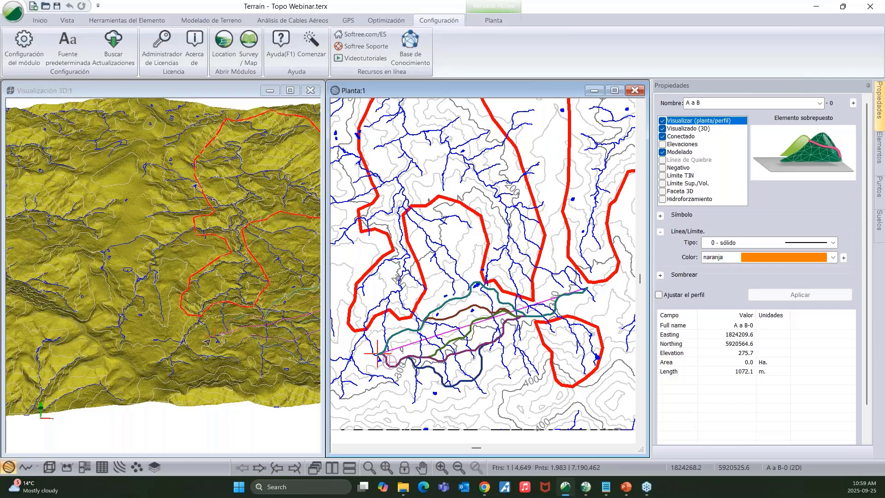
middle_drag(274, 345, 173, 338)
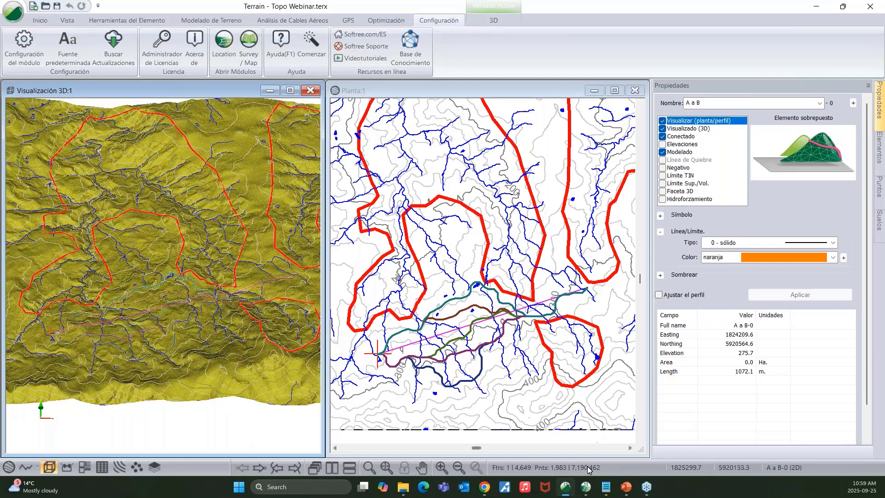
click(587, 493)
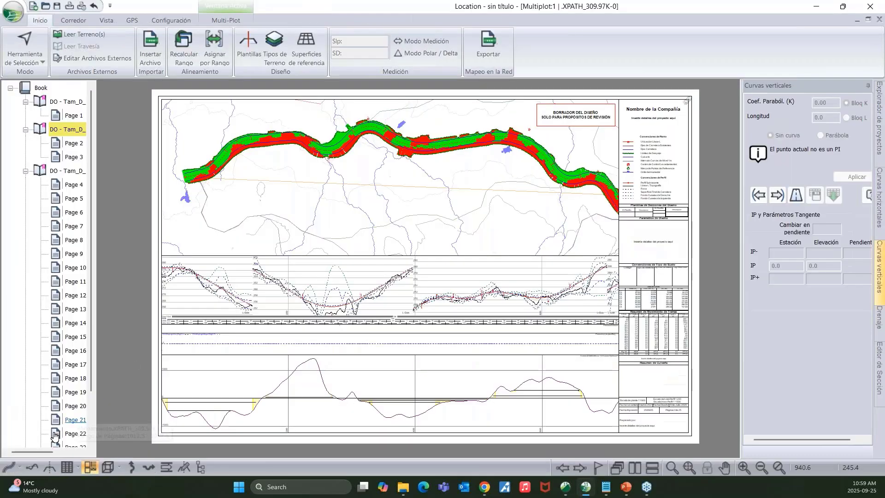
click(12, 469)
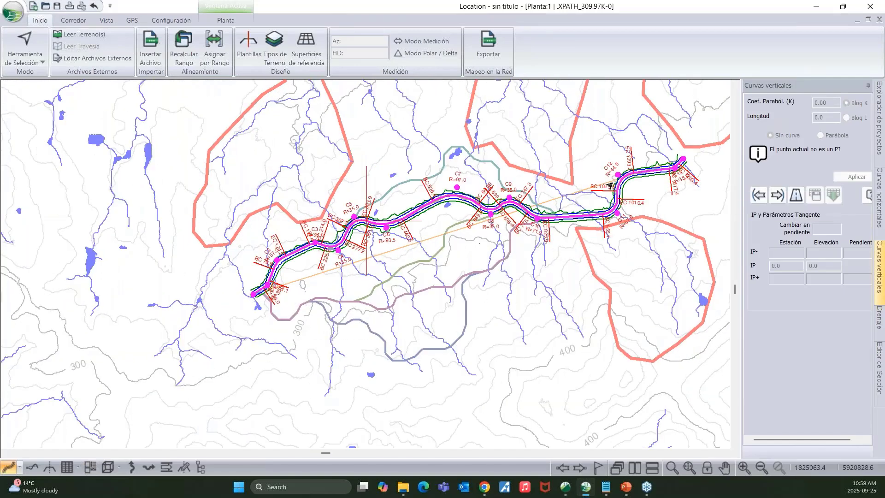
- Switch to Terrain, open the options for combining a terrain surface, and cancel them
click(568, 492)
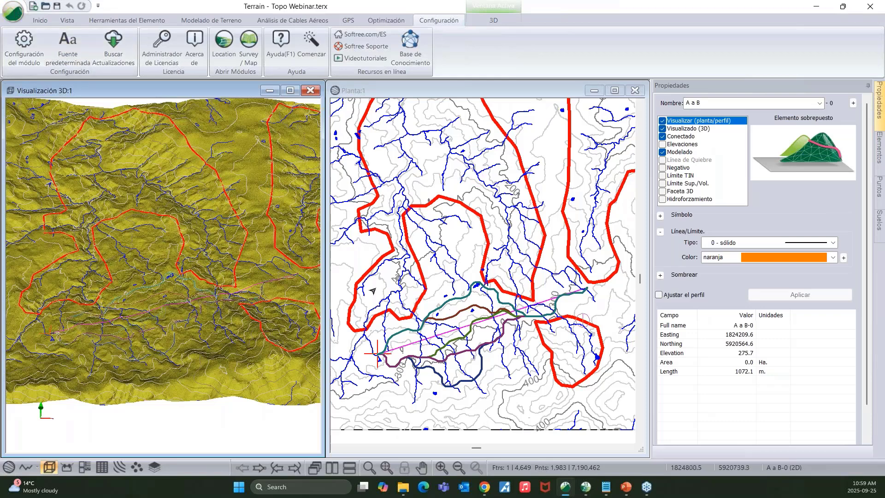
click(200, 20)
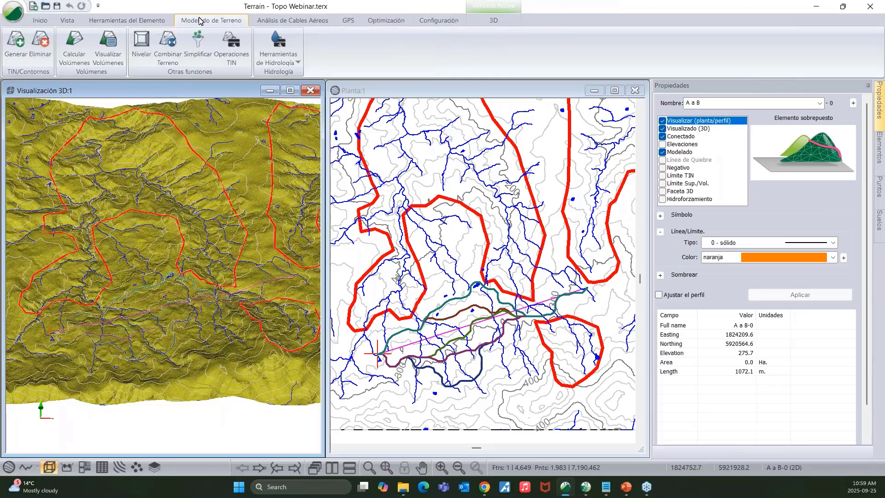
click(166, 60)
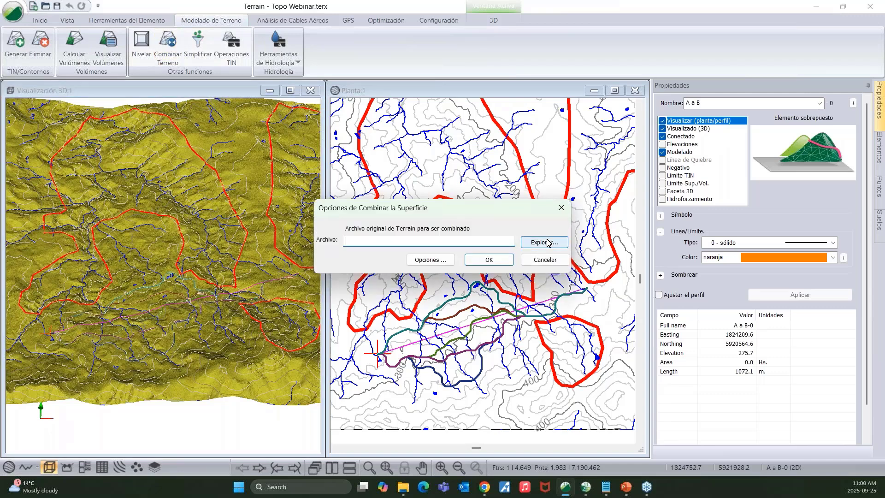
click(544, 259)
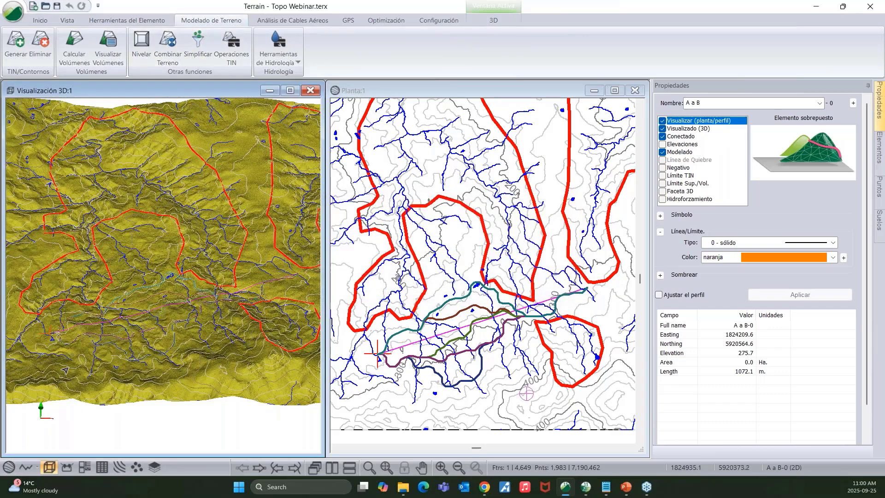
- Examine the terrain's streams, catchment boundaries and route alternatives in the 3D and plan views, and check the available hydrology tools
scroll(113, 331, up, 1)
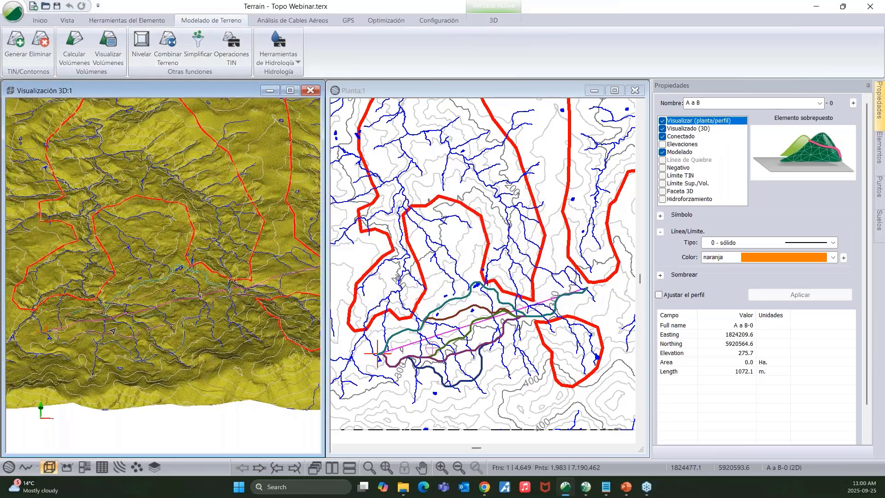
scroll(113, 330, up, 3)
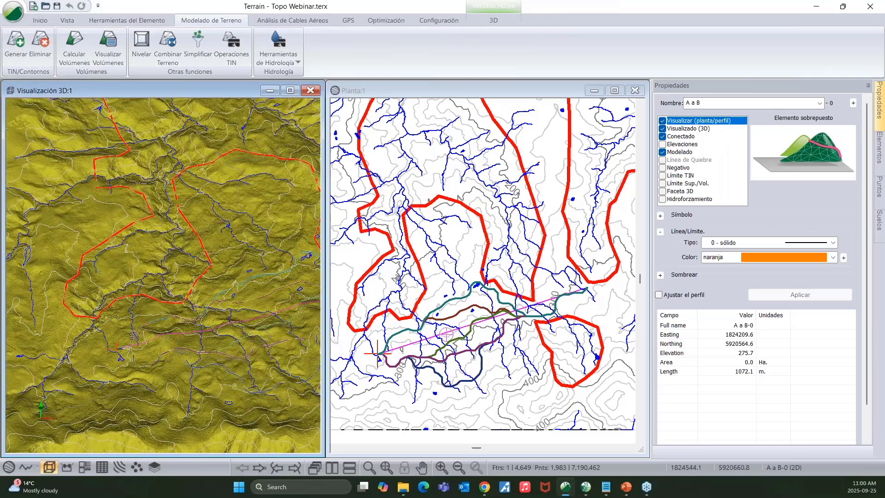
scroll(235, 292, up, 1)
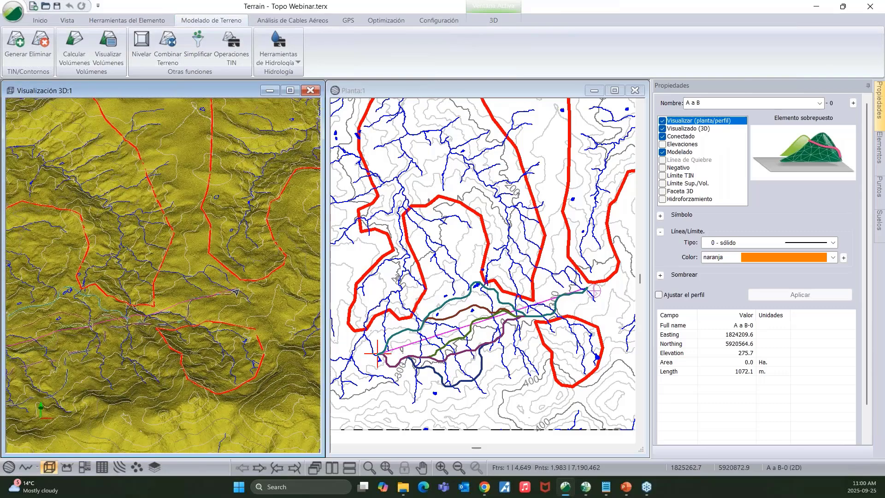
scroll(234, 291, down, 3)
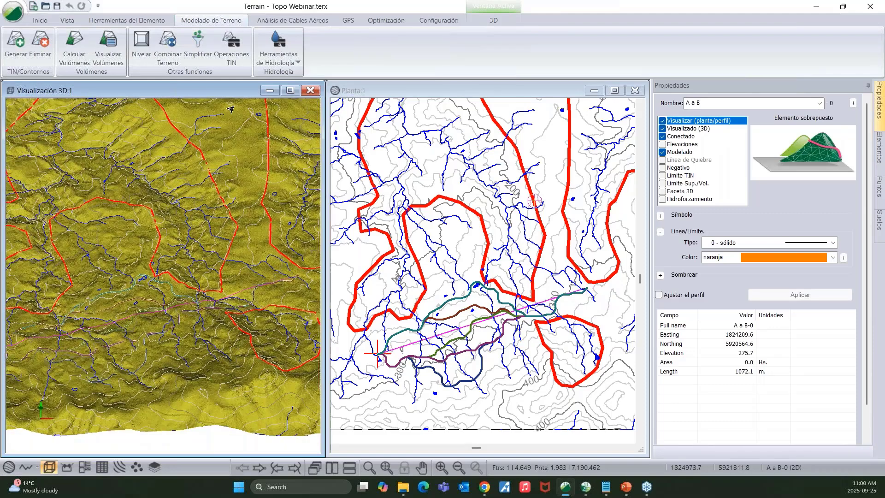
click(279, 49)
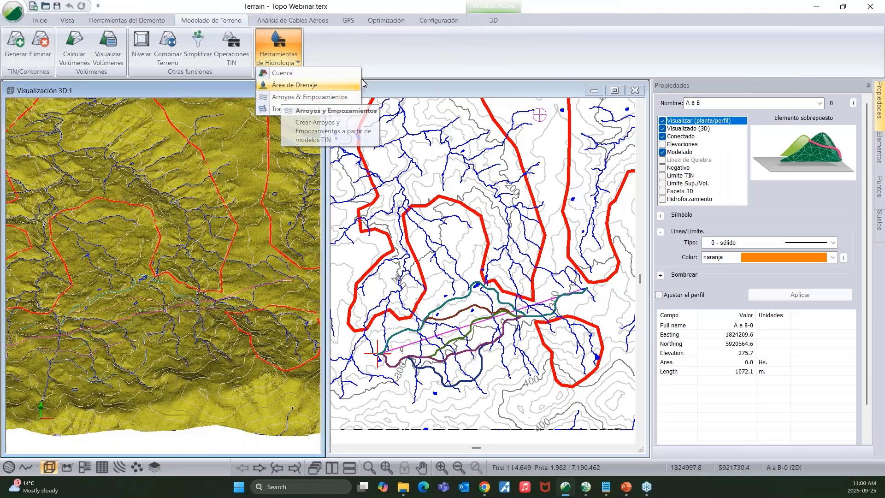
click(420, 68)
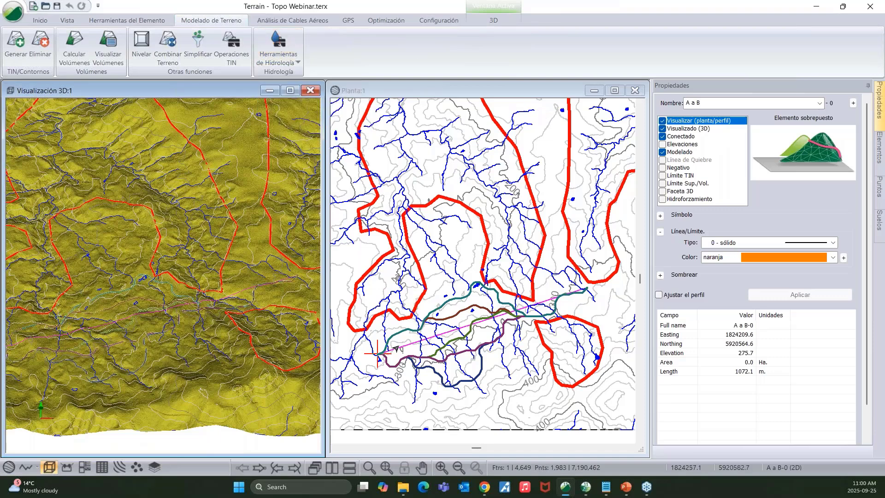
scroll(419, 343, up, 1)
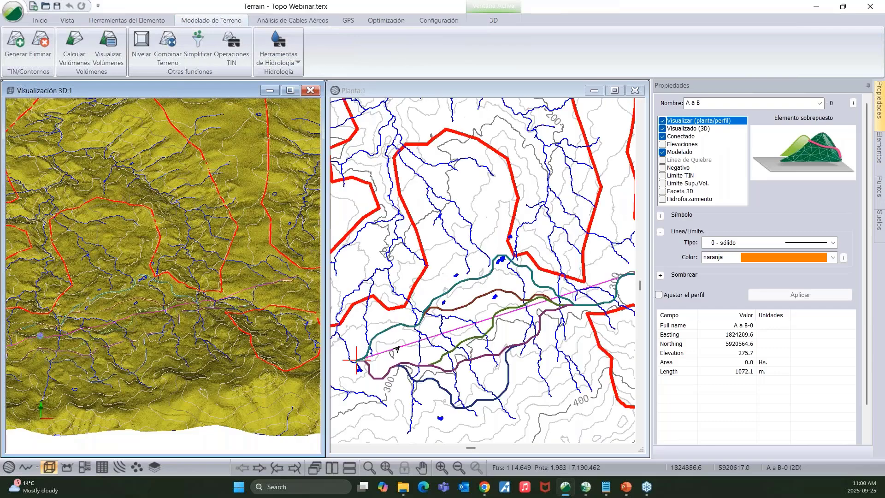
scroll(422, 342, up, 1)
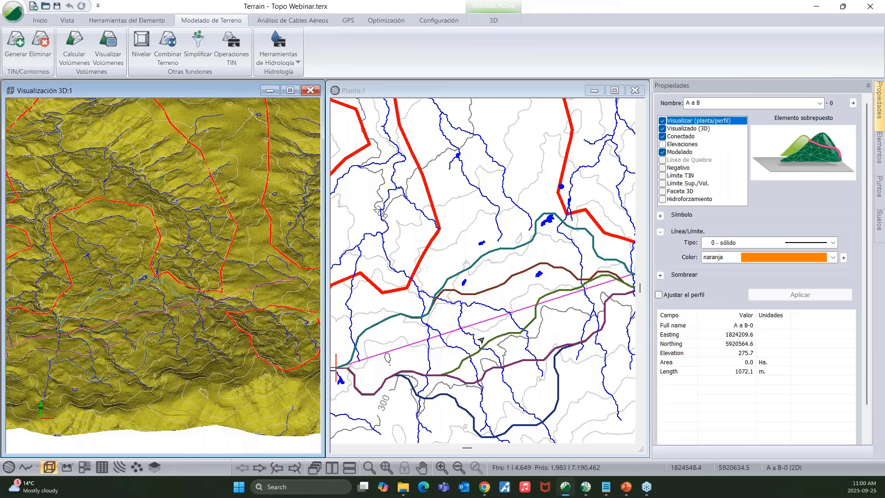
mouse_move(480, 340)
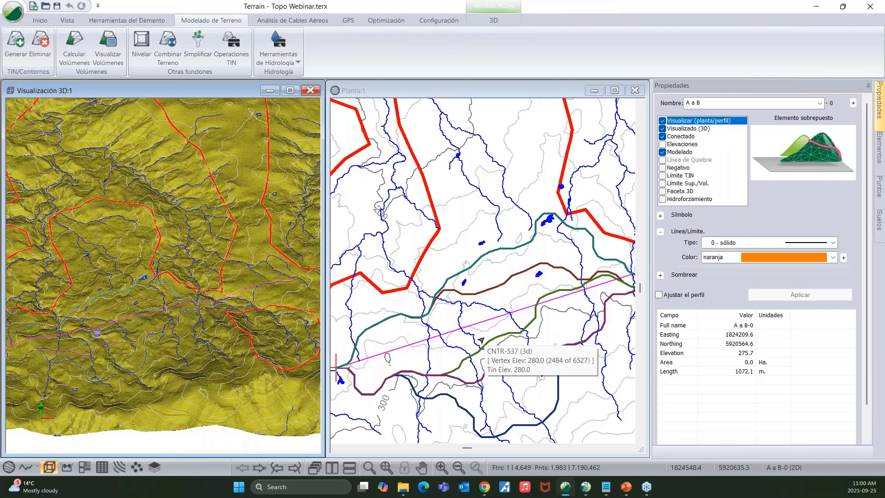
- Switch to Location and examine the road alignment in plan view
click(586, 487)
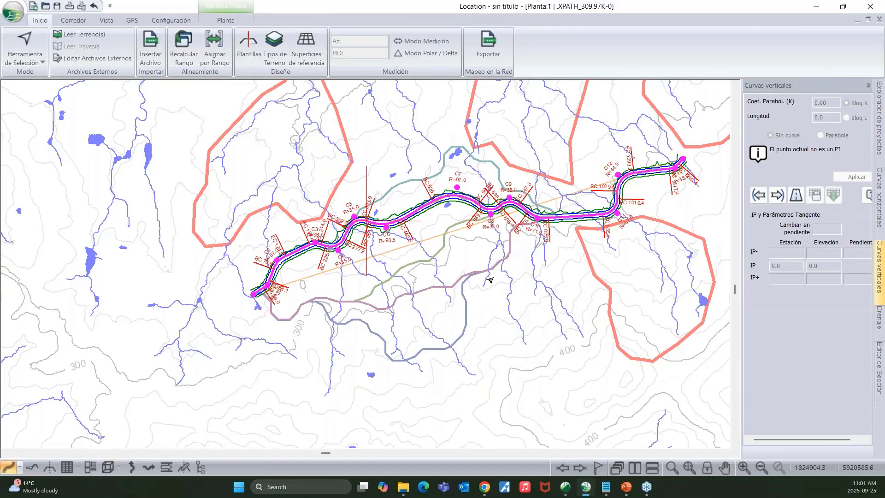
middle_drag(441, 286, 361, 303)
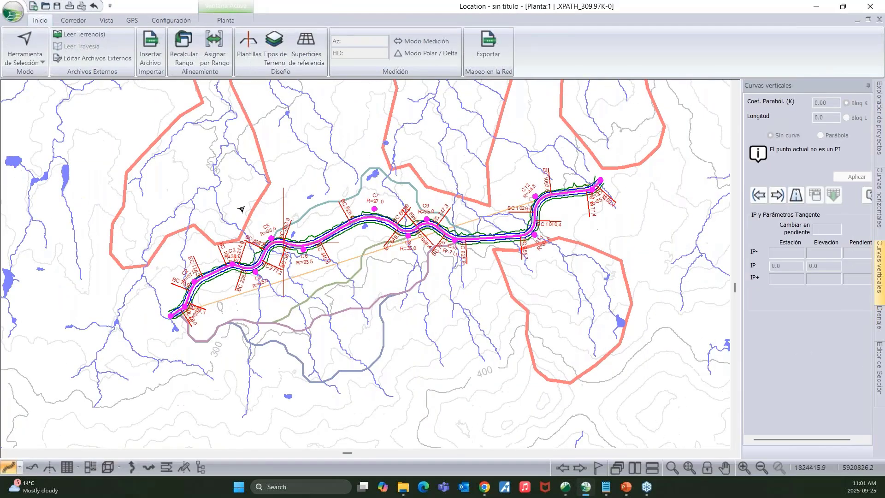